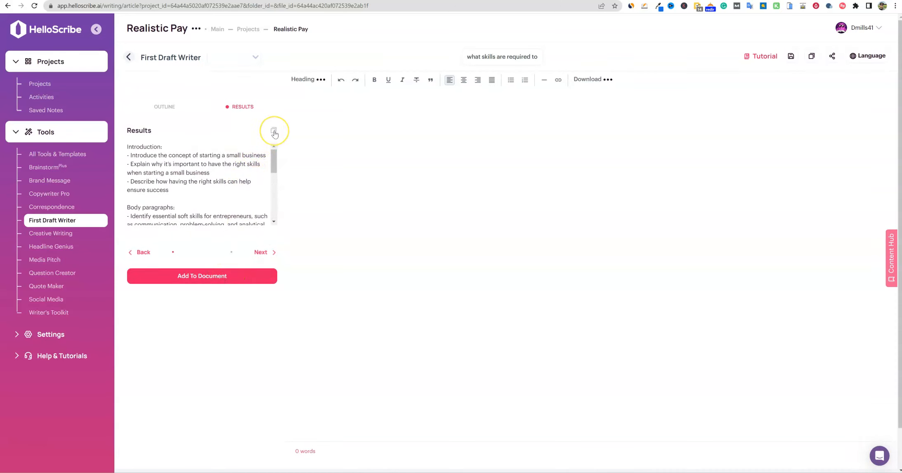
# Add the generated outline to the document and have the AI continue the point "Introduce the concept of starting a small business".
pyautogui.click(215, 277)
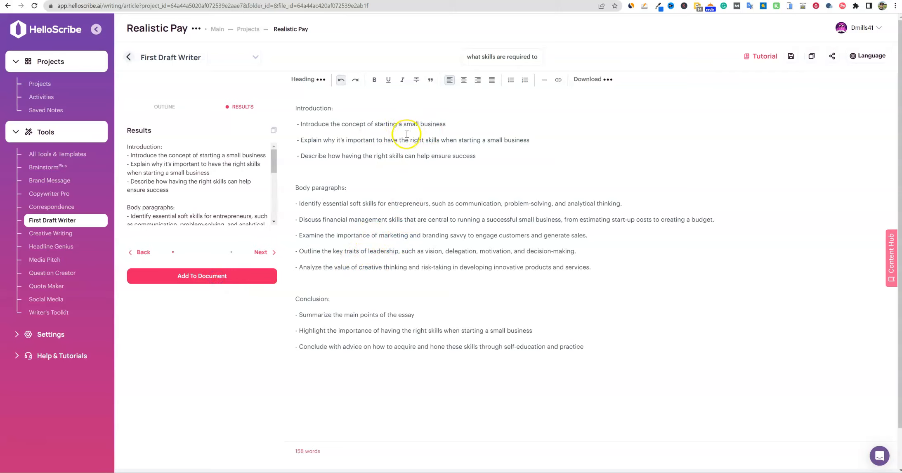
pyautogui.click(452, 125)
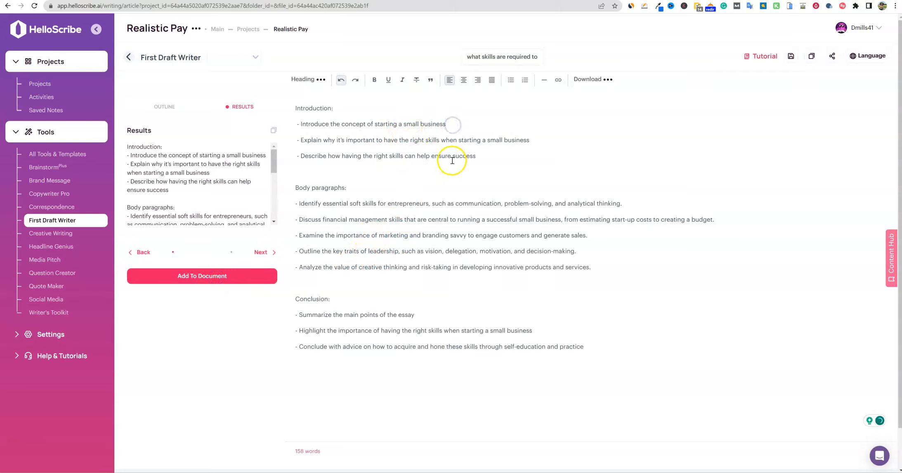
pyautogui.moveTo(448, 125); pyautogui.dragTo(302, 124)
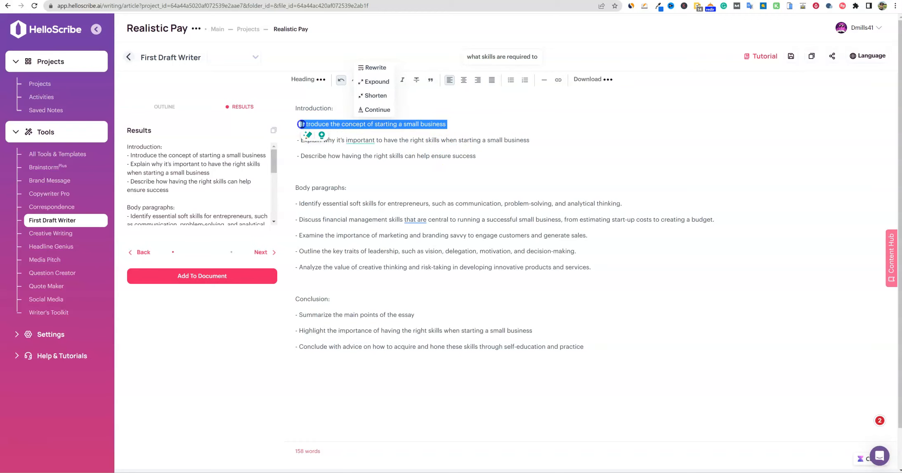
pyautogui.click(383, 110)
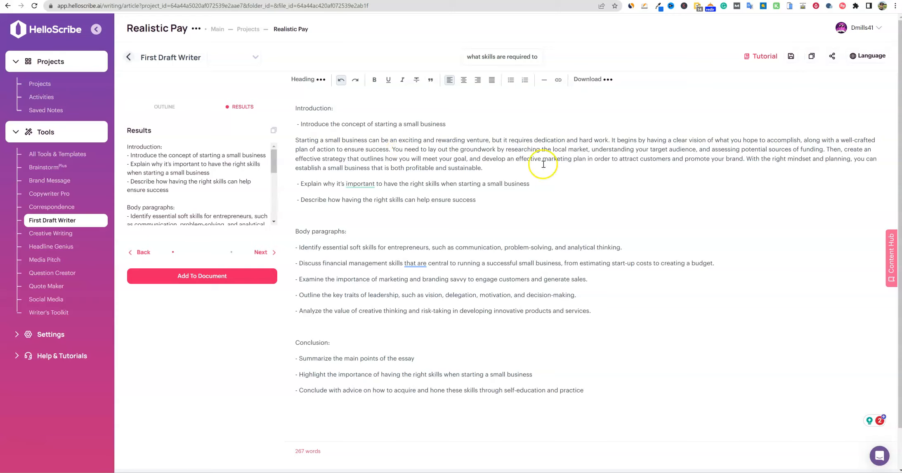
# Generate a continuation for the outline point "Explain why it's important to have the right skills when starting a small business".
pyautogui.moveTo(501, 172); pyautogui.dragTo(295, 140)
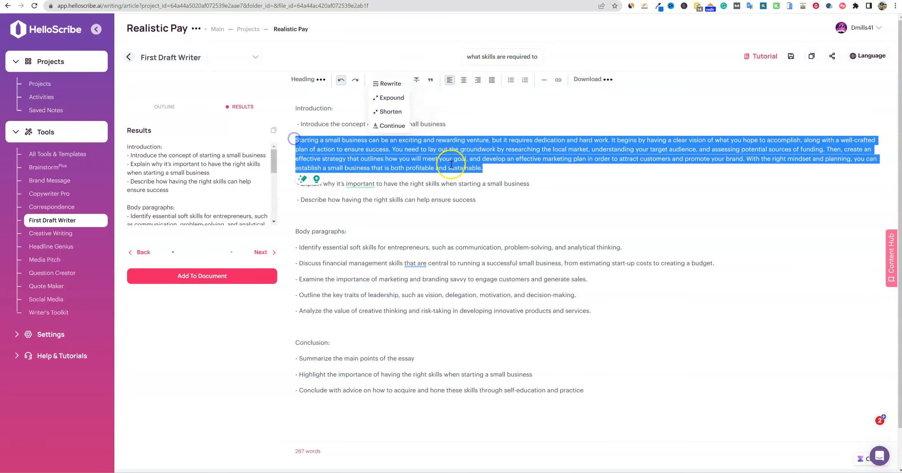
pyautogui.click(537, 185)
pyautogui.moveTo(537, 185); pyautogui.dragTo(299, 185)
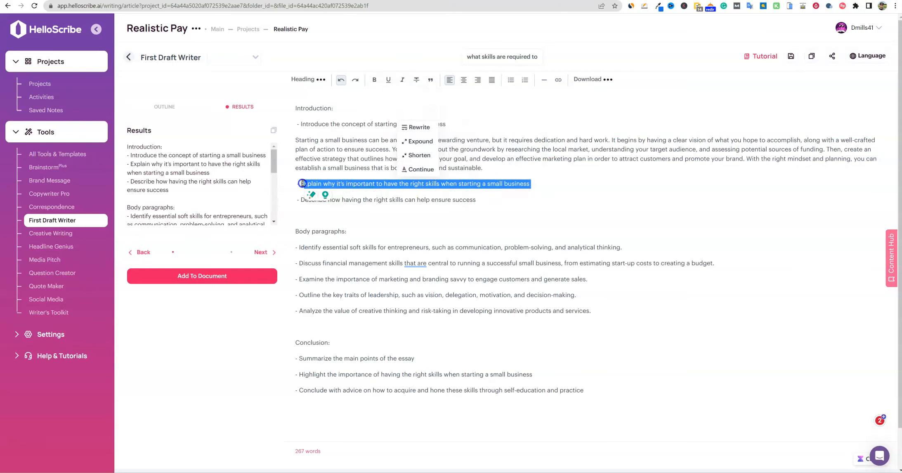
pyautogui.click(419, 169)
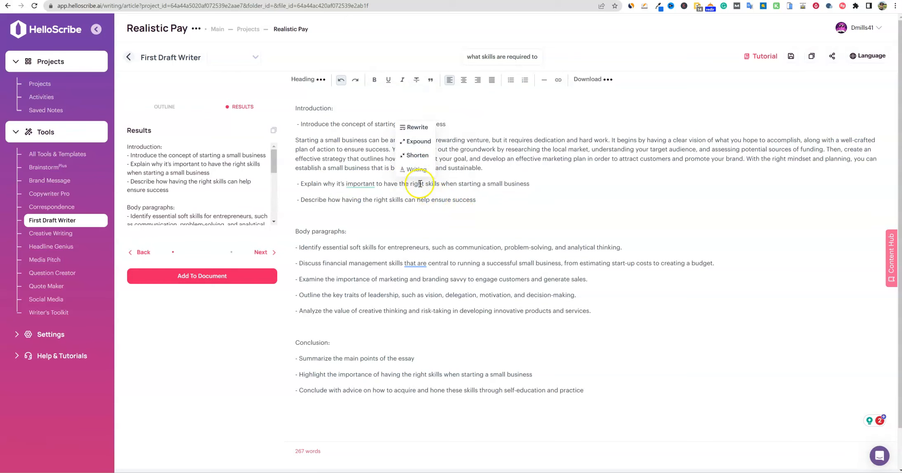
# Generate a continuation for the outline point "Describe how having the right skills can help ensure success".
pyautogui.moveTo(478, 253); pyautogui.dragTo(300, 253)
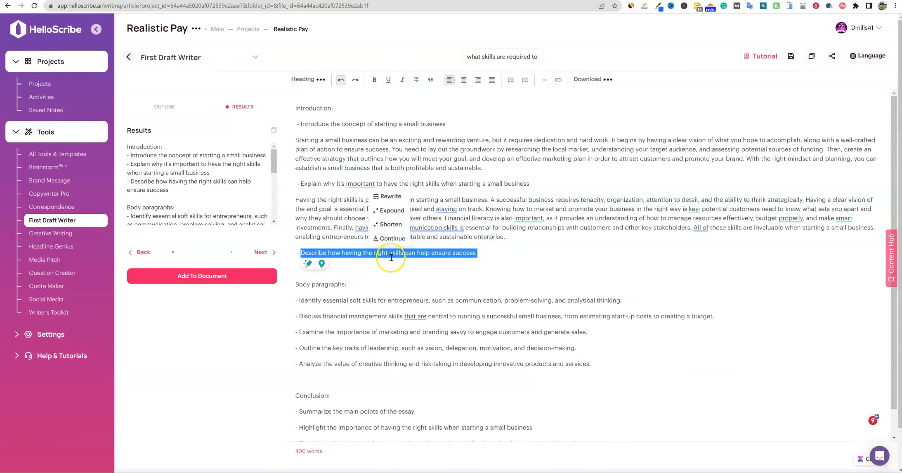
pyautogui.click(390, 238)
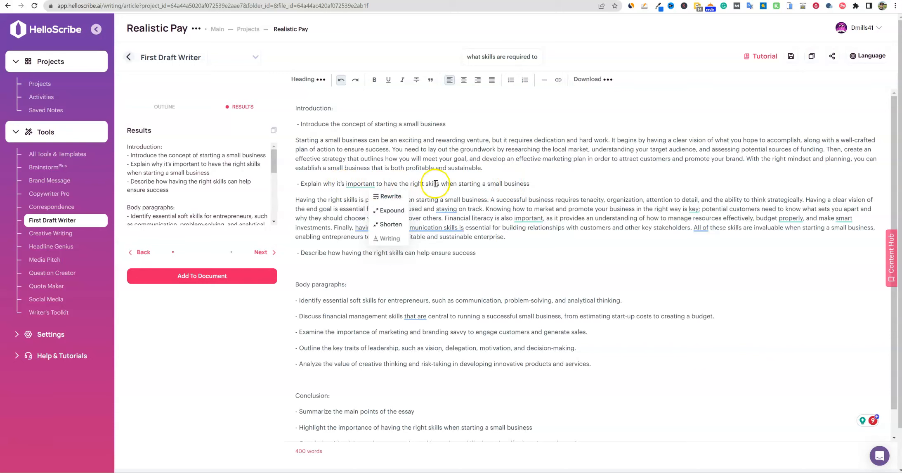
pyautogui.click(453, 250)
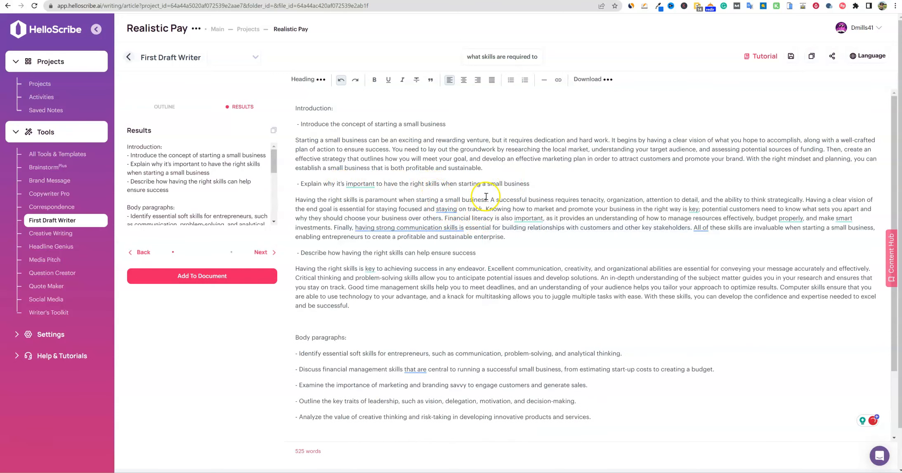
pyautogui.moveTo(477, 252); pyautogui.dragTo(309, 253)
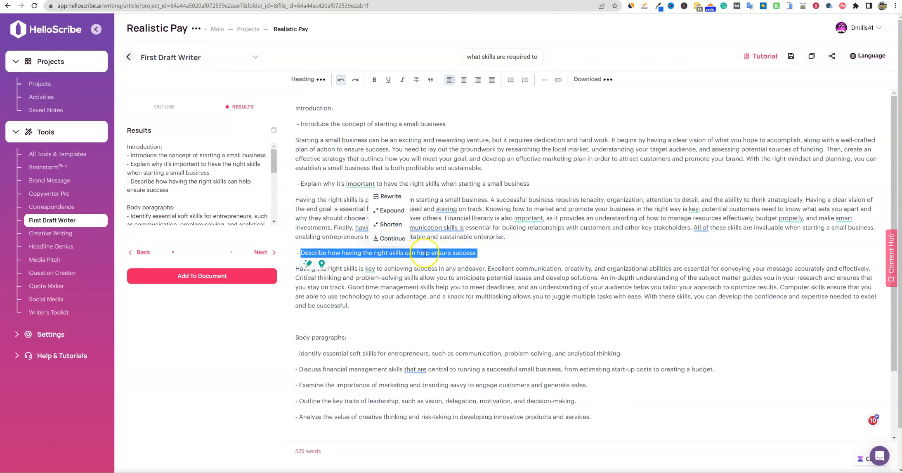
pyautogui.click(456, 282)
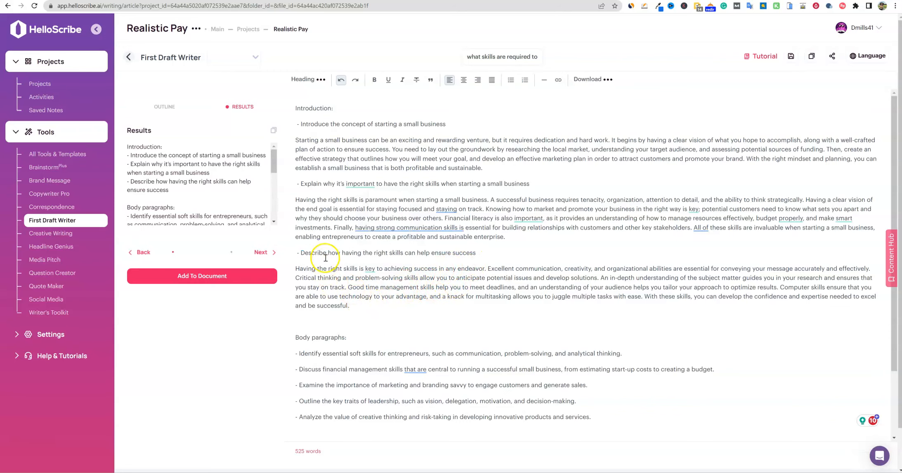
pyautogui.moveTo(300, 253); pyautogui.dragTo(481, 252)
pyautogui.click(367, 284)
# Start new paragraphs at "Good time management skills" and "Financial literacy", and accept the Grammarly rewording "strong communication skills are".
pyautogui.click(349, 287)
pyautogui.press('Return')
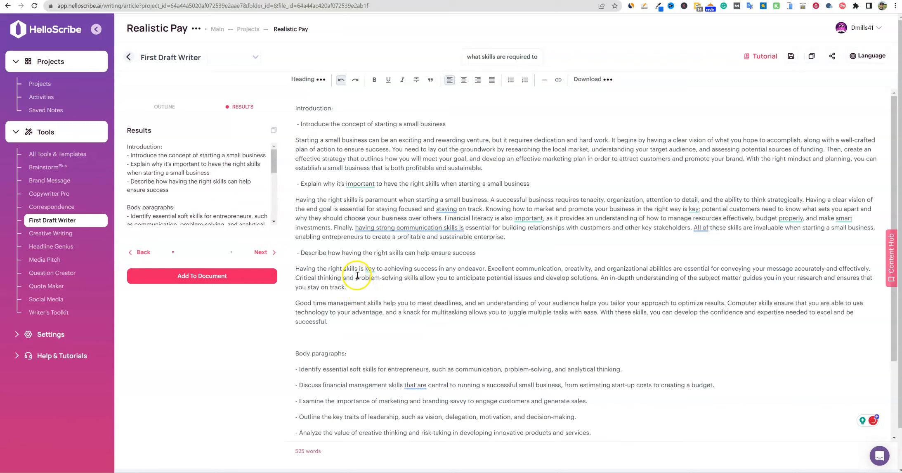
pyautogui.click(446, 219)
pyautogui.press('Return')
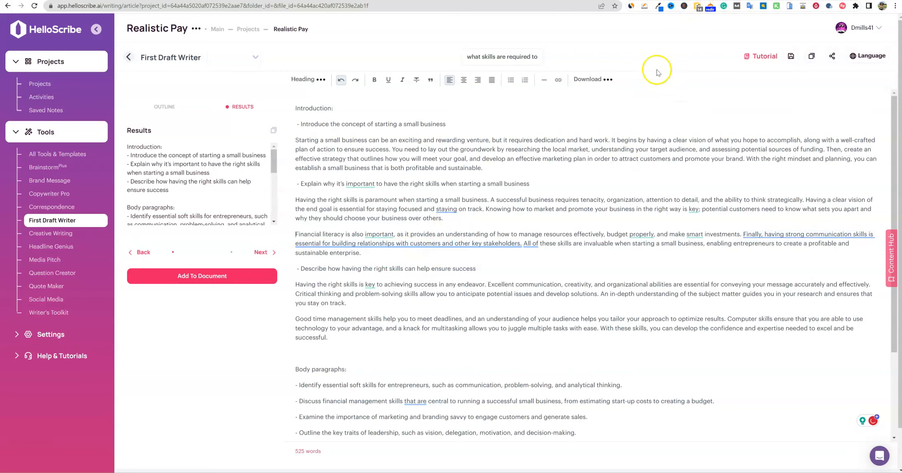
pyautogui.click(384, 268)
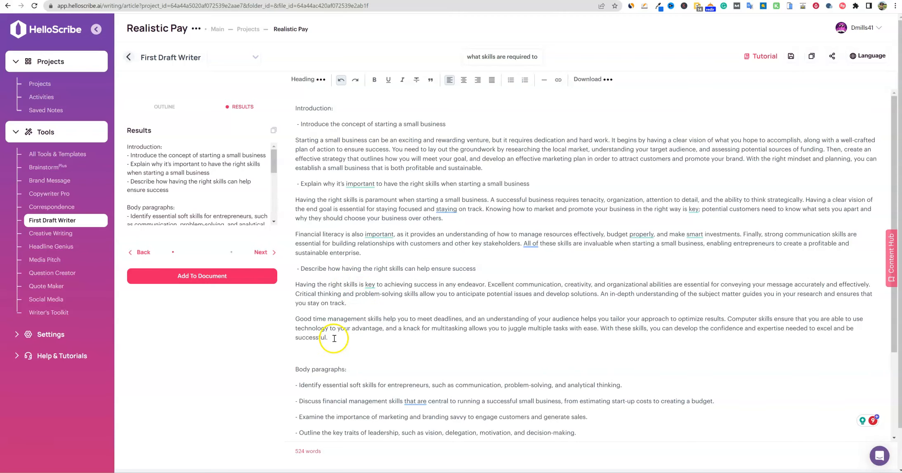
# Break the "Having the right skills is key" paragraph into new lines before "Excellent communication", "creativity", "organizational abilities" and "Critical thinking".
pyautogui.moveTo(334, 340); pyautogui.dragTo(290, 285)
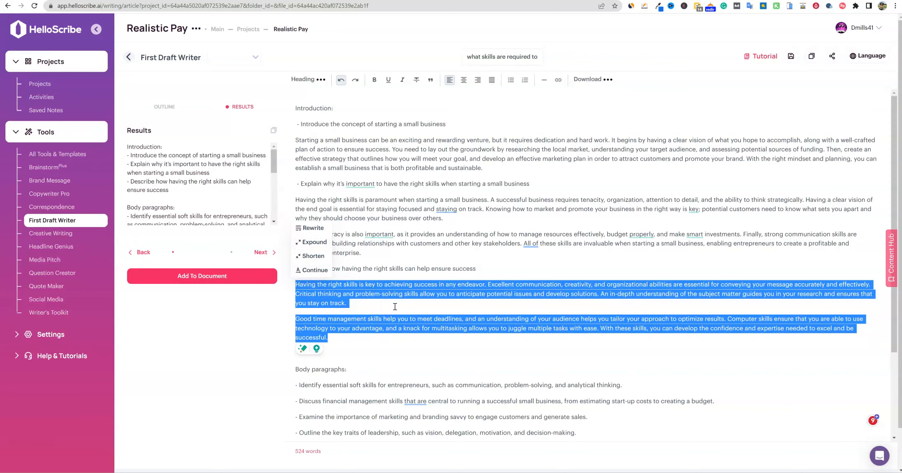
pyautogui.click(394, 306)
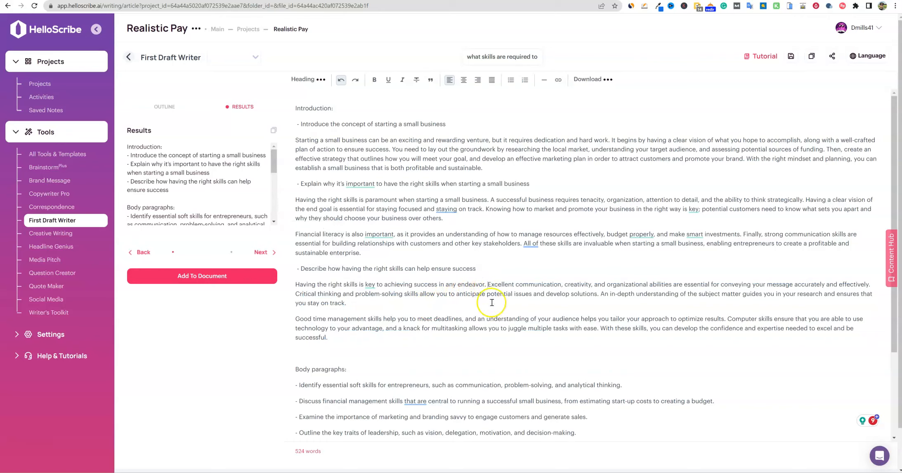
pyautogui.press('Return')
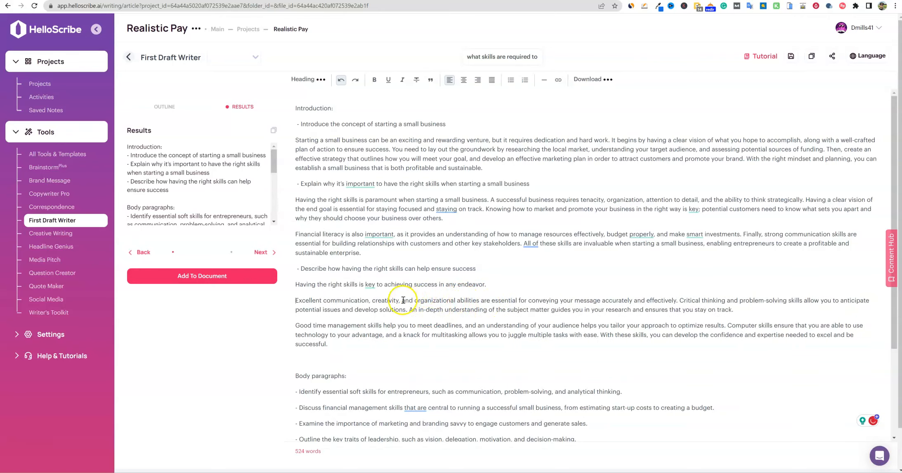
pyautogui.click(373, 302)
pyautogui.press('Return')
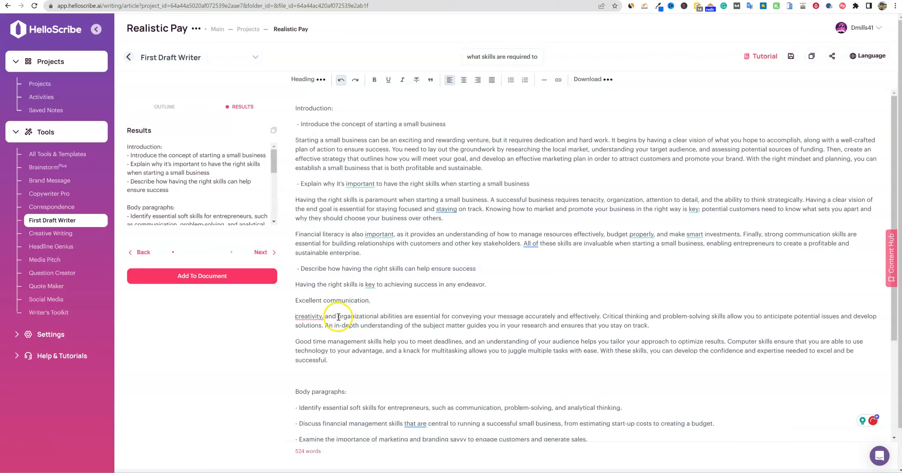
pyautogui.press('Return')
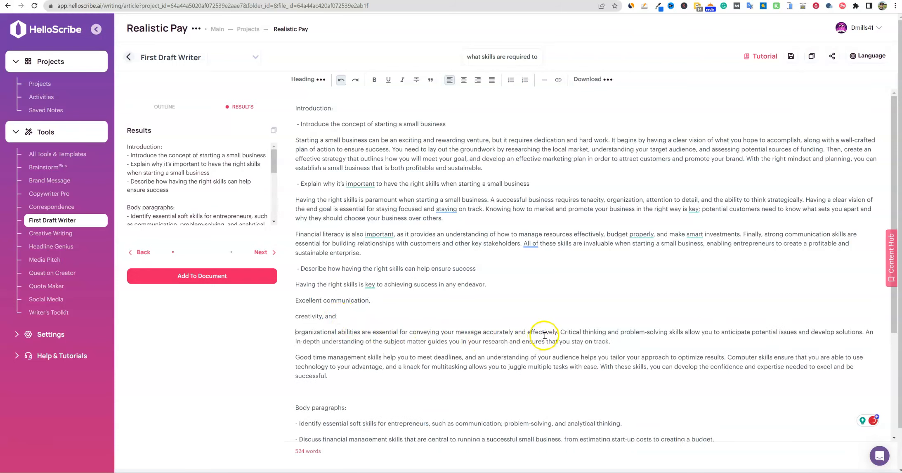
pyautogui.click(562, 332)
pyautogui.press('Return')
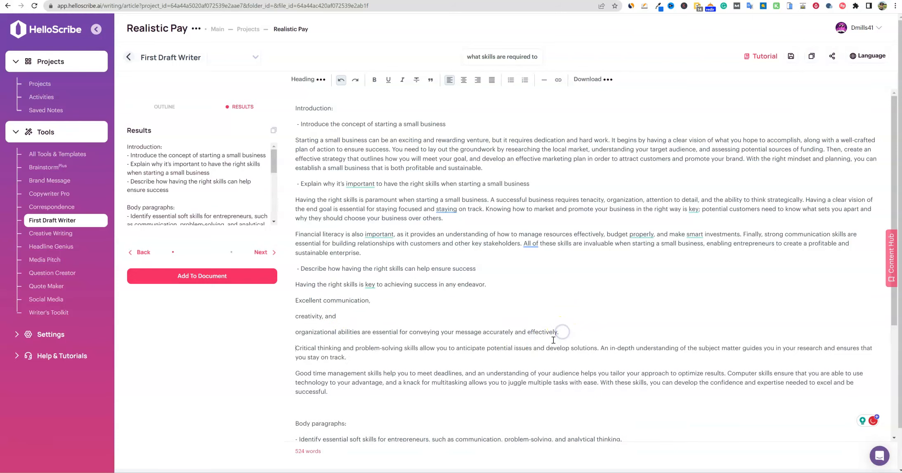
# Trim the three skill lines to "Excellent communication", "Creativity" and "Organizational abilities", and format them as a bulleted list.
pyautogui.doubleClick(329, 319)
pyautogui.press('BackSpace')
pyautogui.click(362, 332)
pyautogui.press('Return')
pyautogui.click(299, 332)
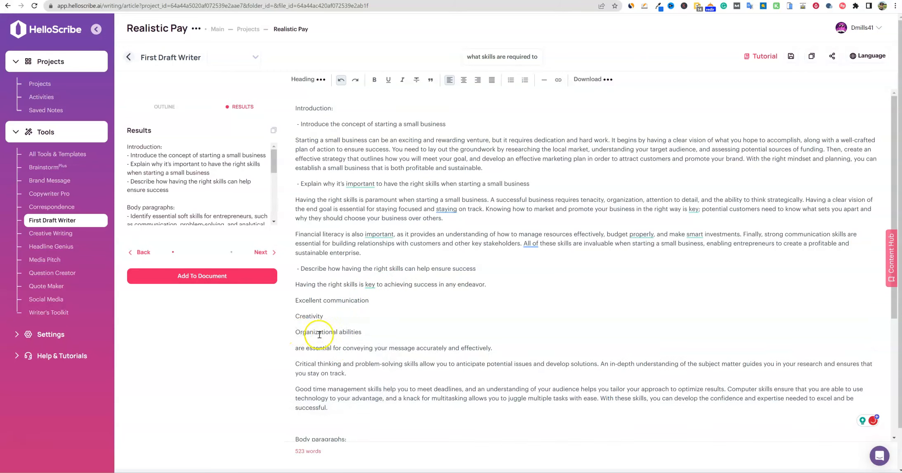
pyautogui.moveTo(362, 333); pyautogui.dragTo(289, 299)
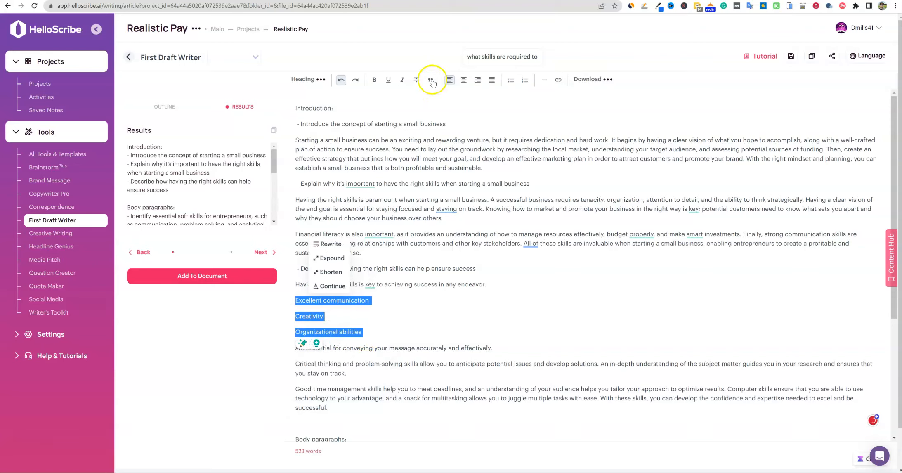
pyautogui.click(510, 80)
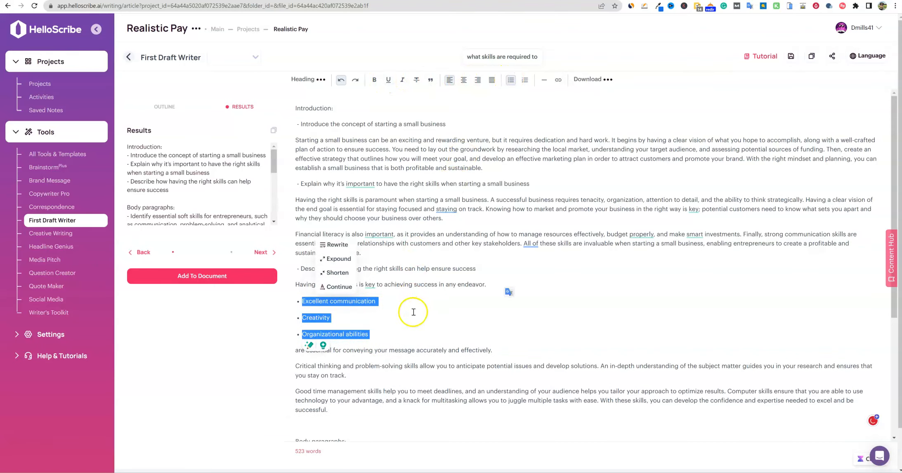
# Generate a continuation paragraph for the "Excellent communication" bullet.
pyautogui.moveTo(388, 303); pyautogui.dragTo(303, 303)
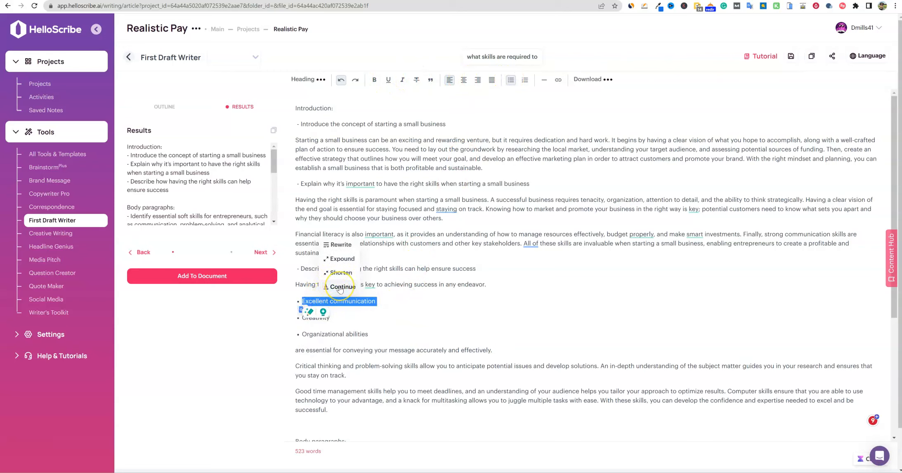
pyautogui.click(343, 287)
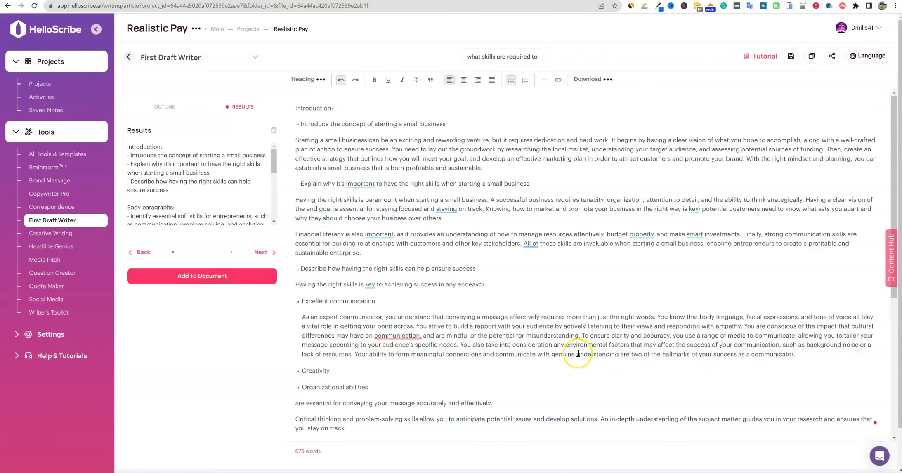
pyautogui.moveTo(797, 354); pyautogui.dragTo(297, 320)
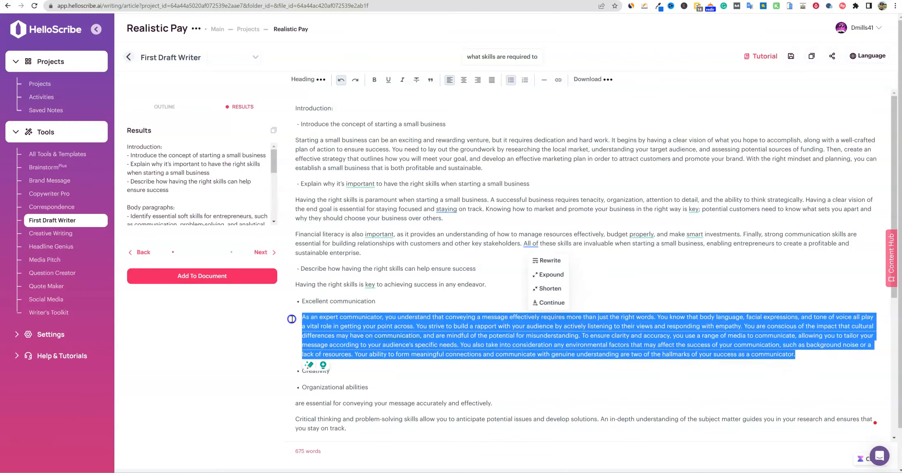
pyautogui.click(404, 305)
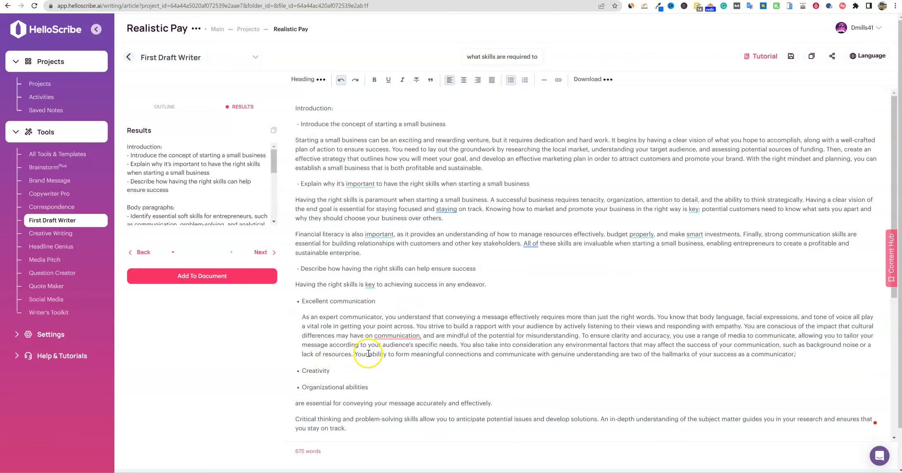
# Extend the "Creativity" bullet with "to help bring success in starting up your own business" and generate a continuation for it.
pyautogui.moveTo(331, 370); pyautogui.dragTo(306, 372)
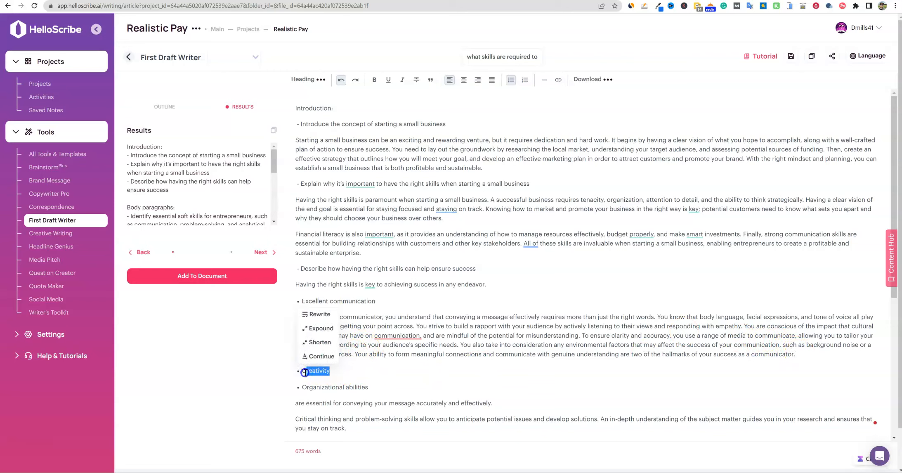
pyautogui.click(338, 372)
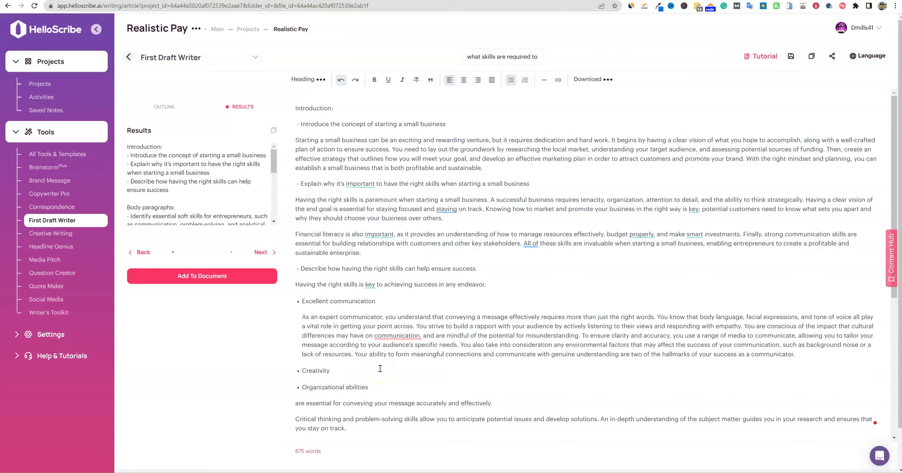
pyautogui.write('to help bring success in starting up your own business')
pyautogui.click(493, 372)
pyautogui.moveTo(493, 371); pyautogui.dragTo(302, 371)
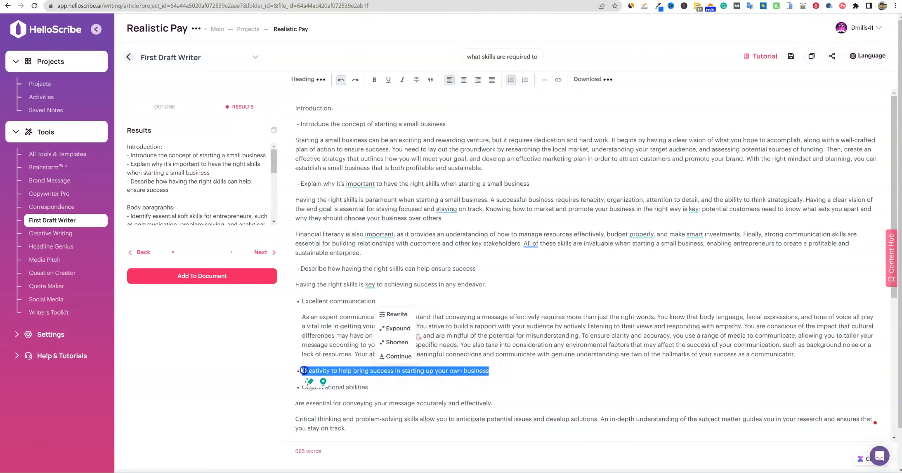
pyautogui.click(415, 359)
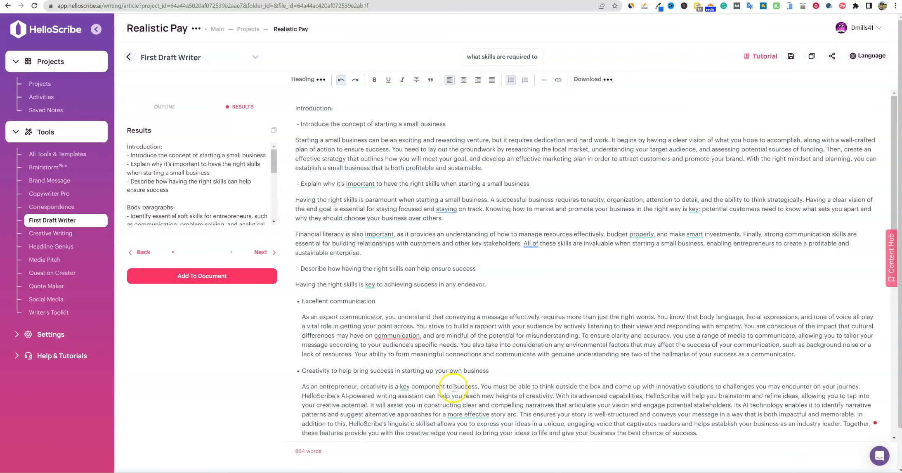
# Accept the grammar suggestion that removes the comma after "communication" in the "Excellent communication" paragraph.
pyautogui.scroll(-1, 459, 399)
pyautogui.scroll(-1, 458, 400)
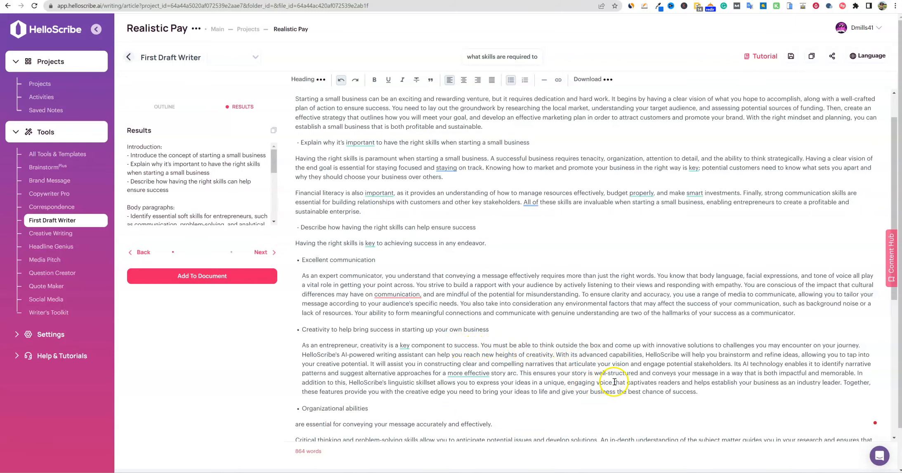
pyautogui.scroll(-2, 551, 386)
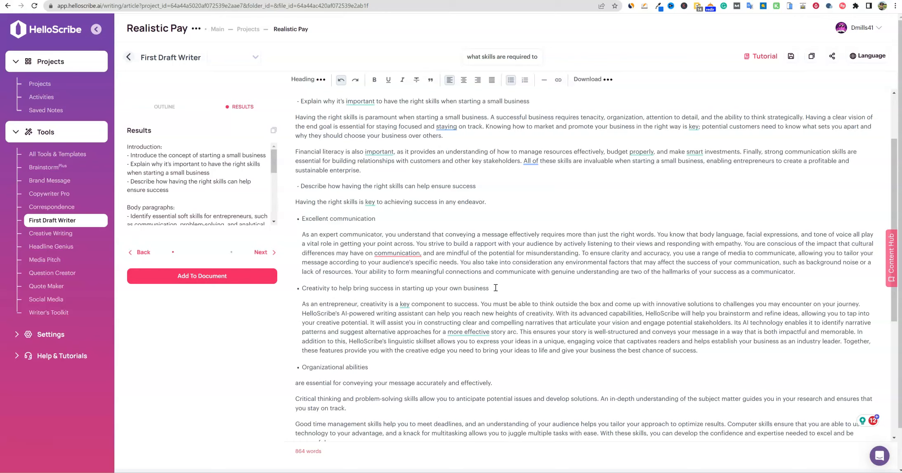
pyautogui.click(398, 253)
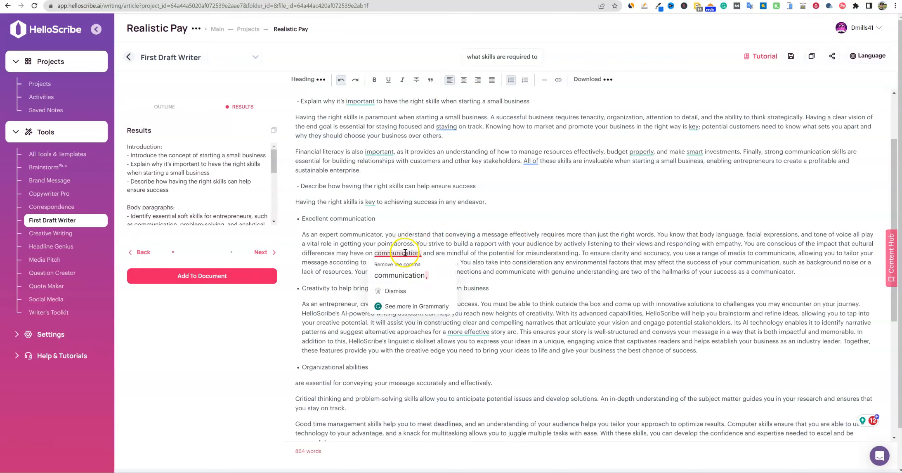
pyautogui.click(405, 275)
# Review the introduction and the generated paragraphs under the "Excellent communication" and "Creativity" bullets, including the suggestion for "more effective".
pyautogui.scroll(-2, 552, 332)
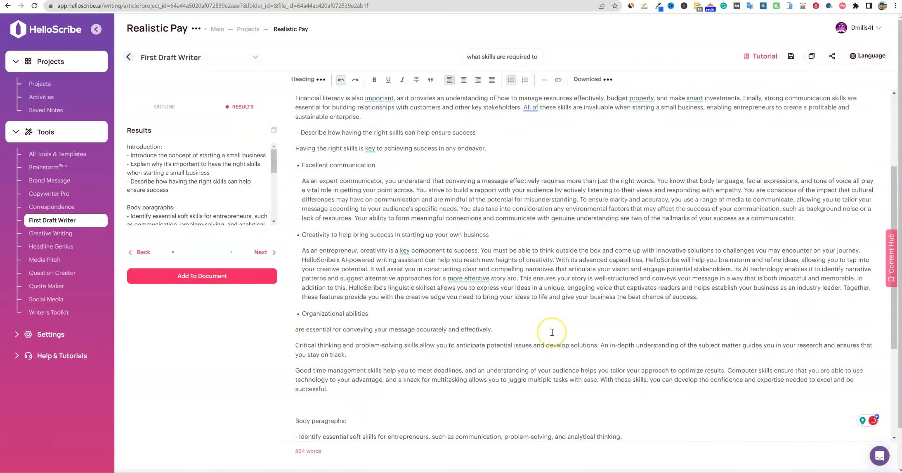
pyautogui.scroll(3, 552, 332)
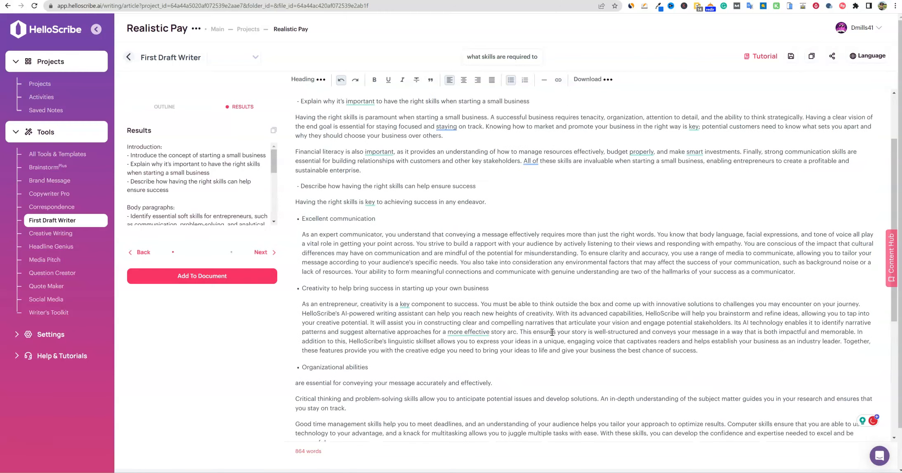
pyautogui.click(539, 331)
pyautogui.scroll(2, 569, 301)
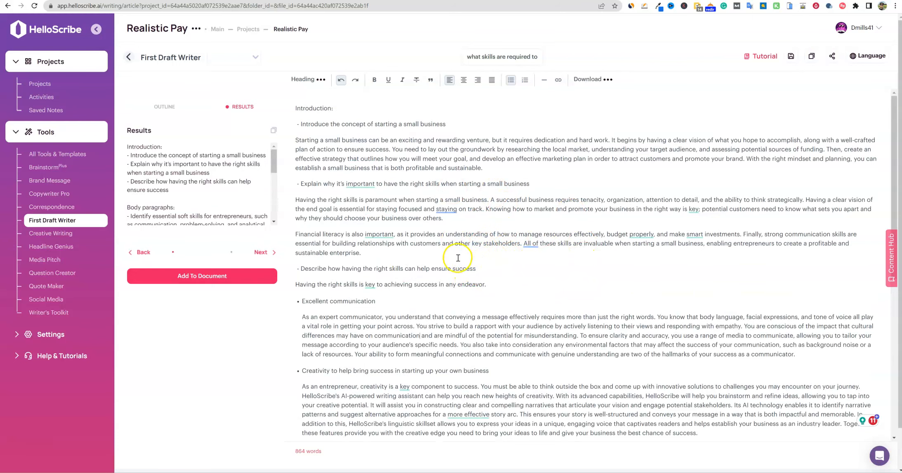
pyautogui.scroll(-2, 458, 268)
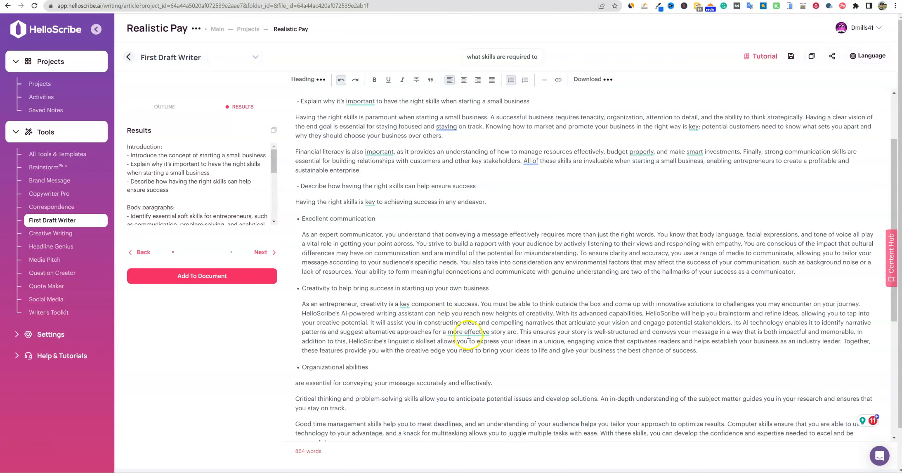
pyautogui.moveTo(474, 335)
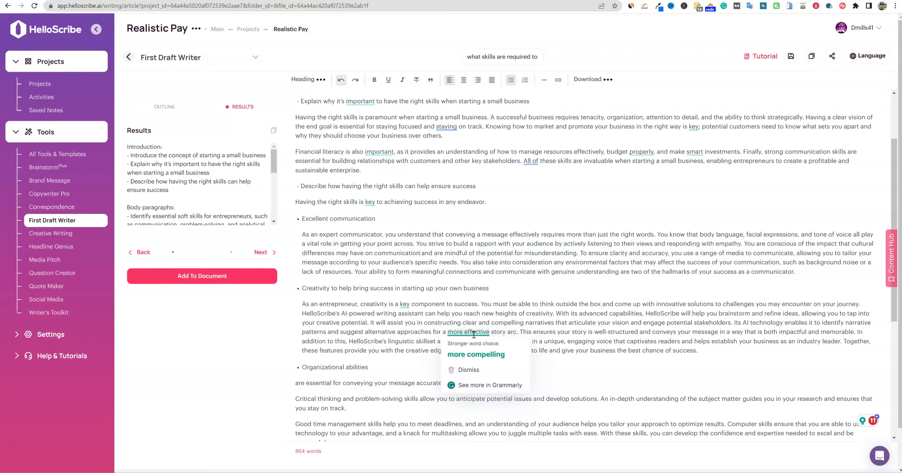
pyautogui.click(499, 294)
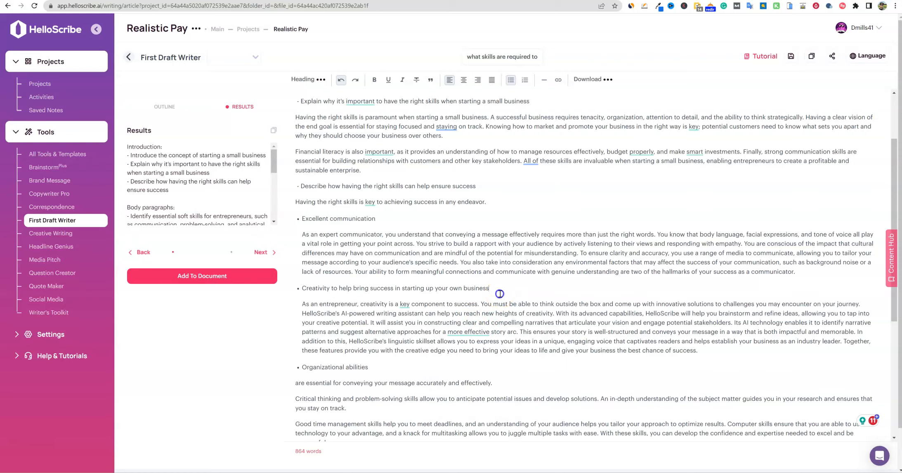
pyautogui.scroll(-3, 478, 280)
pyautogui.scroll(2, 476, 279)
pyautogui.scroll(1, 476, 279)
pyautogui.scroll(-1, 476, 279)
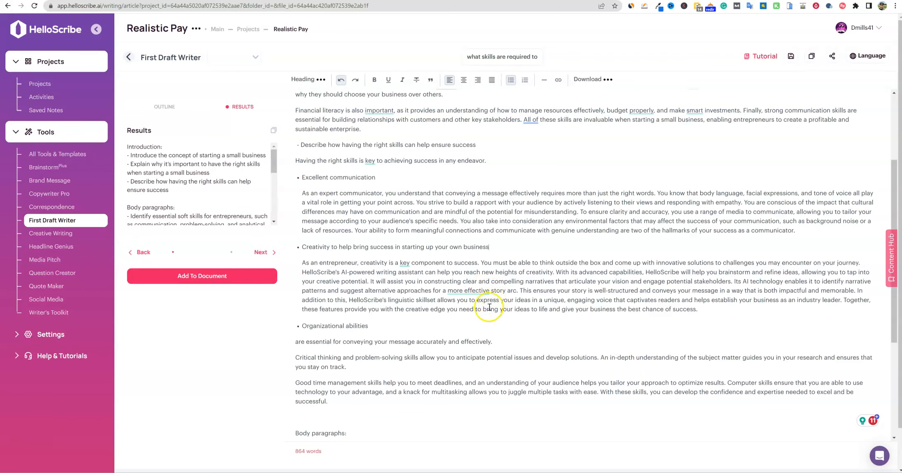
# Move "are essential for conveying your message accurately and effectively." onto the "Organizational abilities" bullet and remove the leftover empty bullet.
pyautogui.scroll(-1, 380, 347)
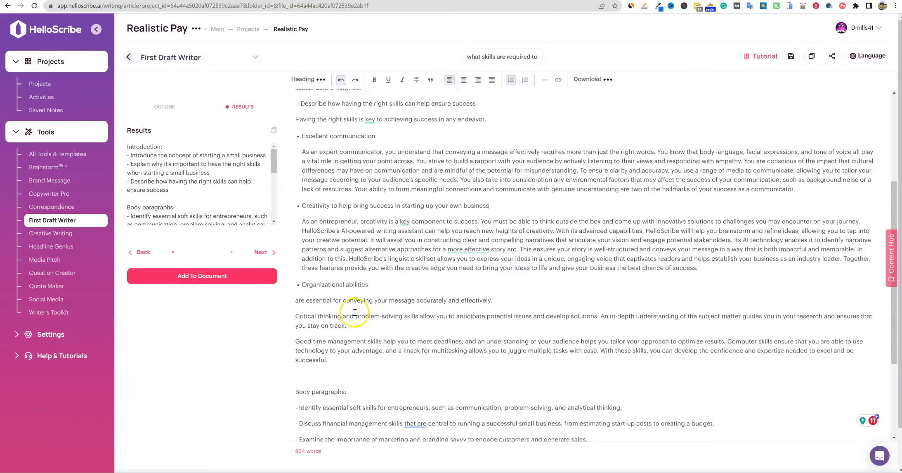
pyautogui.click(296, 303)
pyautogui.press('BackSpace')
pyautogui.moveTo(483, 299); pyautogui.dragTo(304, 304)
pyautogui.hotkey('ctrl', 'c')
pyautogui.press('BackSpace')
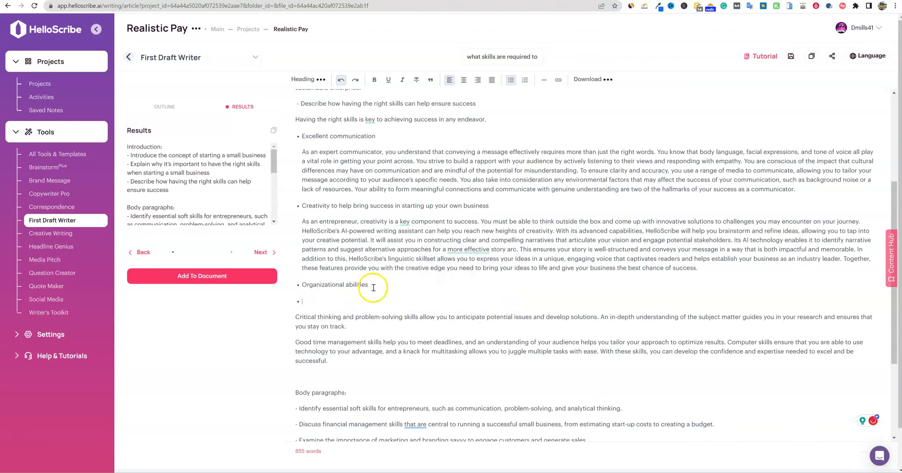
pyautogui.hotkey('ctrl', 'v')
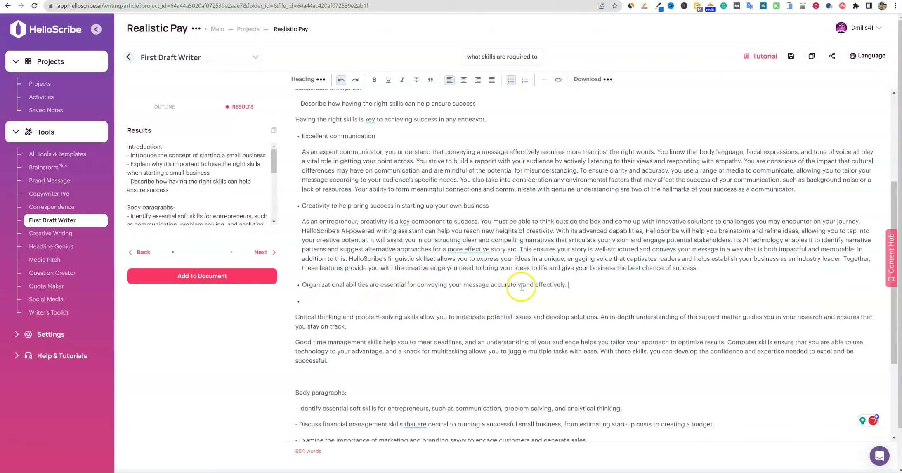
pyautogui.click(318, 302)
pyautogui.press('BackSpace')
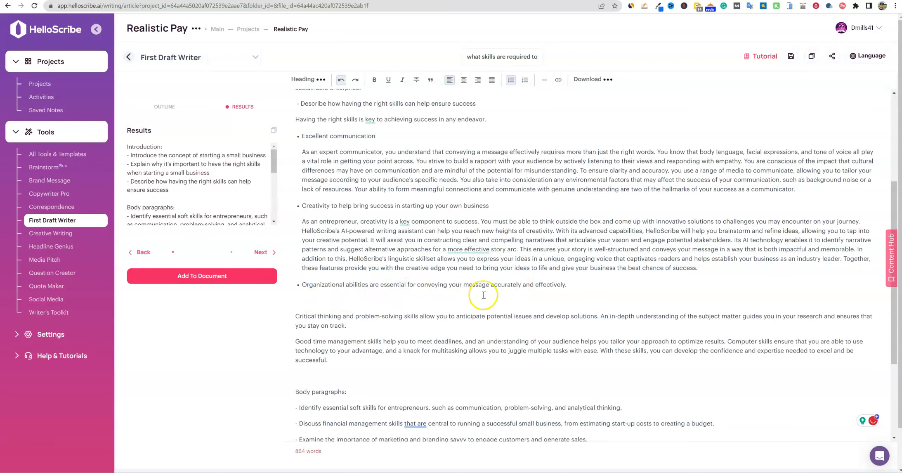
# Generate a continuation for the "Organizational abilities" sentence and trim the bullet back to "Organizational abilities".
pyautogui.moveTo(566, 285); pyautogui.dragTo(300, 286)
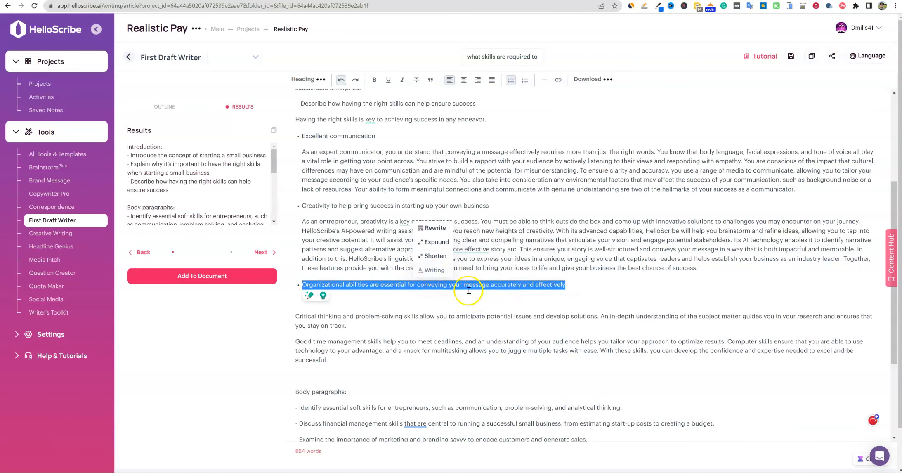
pyautogui.moveTo(566, 285); pyautogui.dragTo(369, 285)
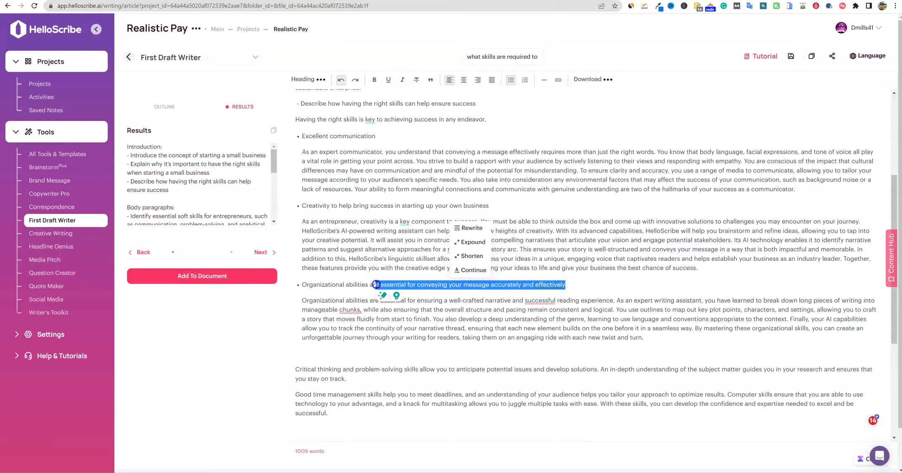
pyautogui.press('BackSpace')
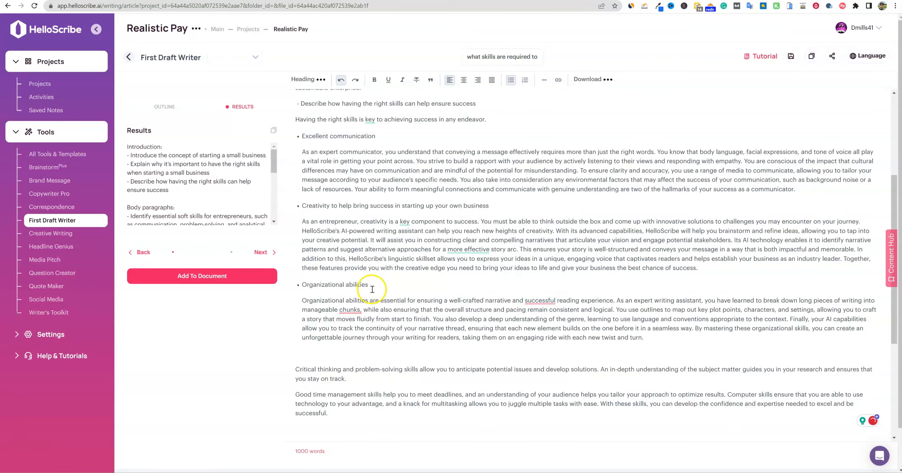
# Delete the "Body paragraphs:" heading and the blank lines around it.
pyautogui.scroll(-2, 363, 306)
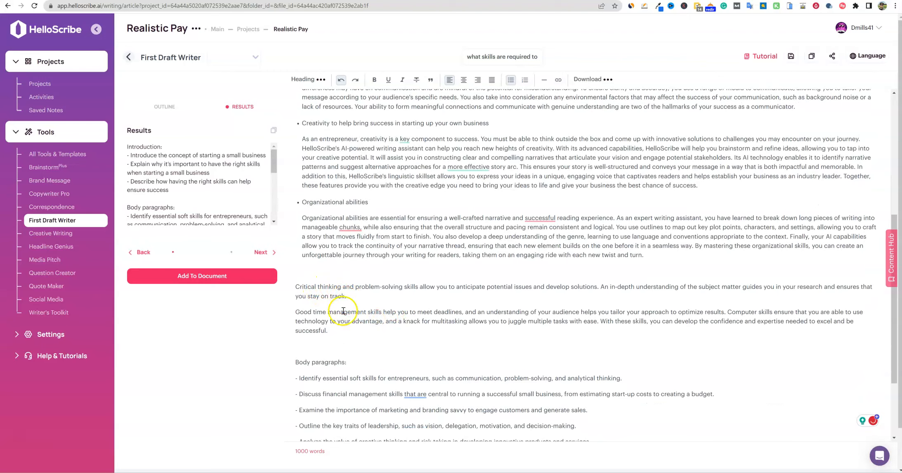
pyautogui.scroll(-1, 342, 328)
pyautogui.tripleClick(355, 319)
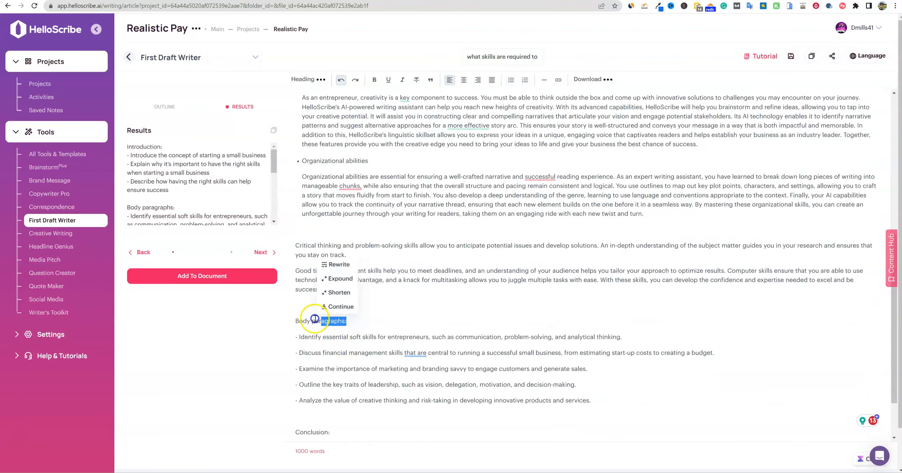
pyautogui.press('BackSpace')
pyautogui.press('BackSpace')
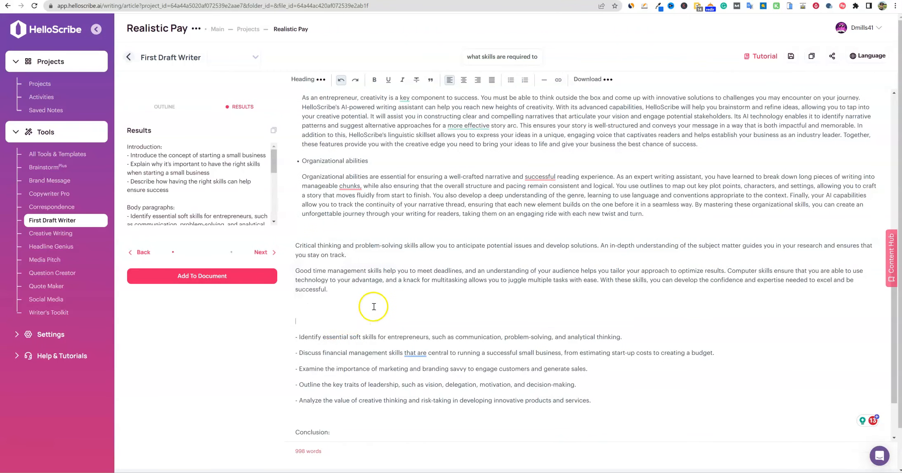
pyautogui.press('BackSpace')
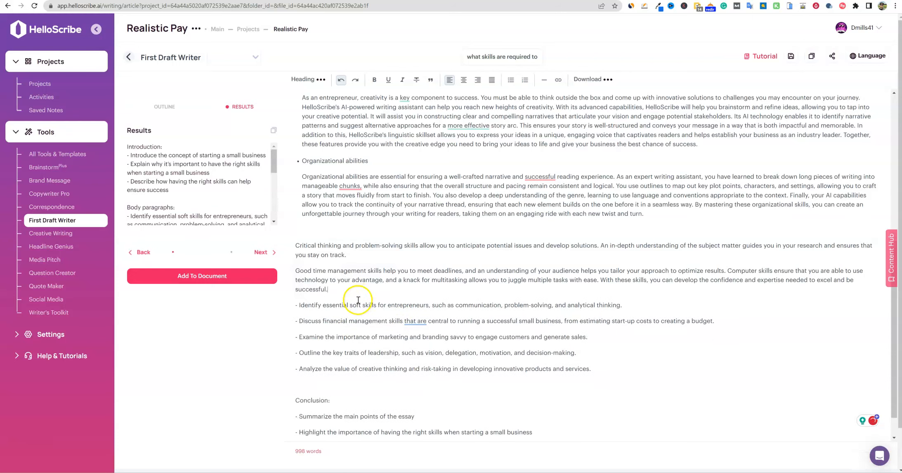
# Generate a continuation paragraph for the outline point "Identify essential soft skills for entrepreneurs, such as communication, problem-solving, and analytical thinking.".
pyautogui.click(624, 305)
pyautogui.moveTo(624, 305); pyautogui.dragTo(299, 305)
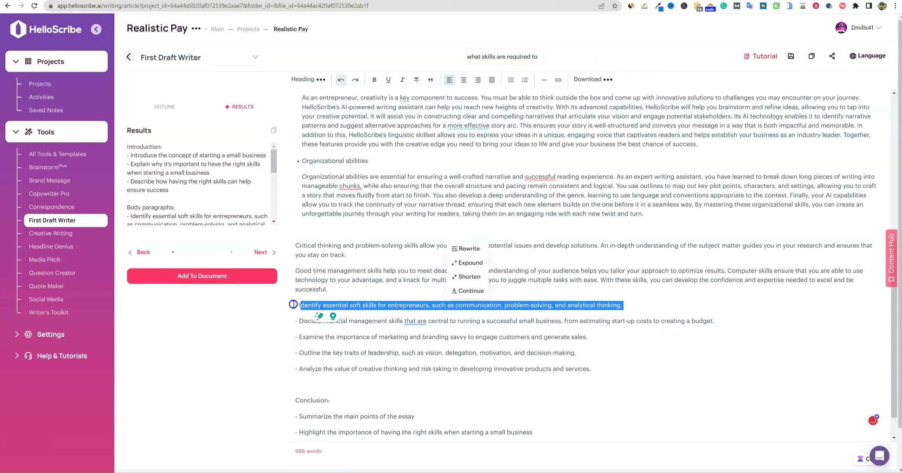
pyautogui.click(443, 292)
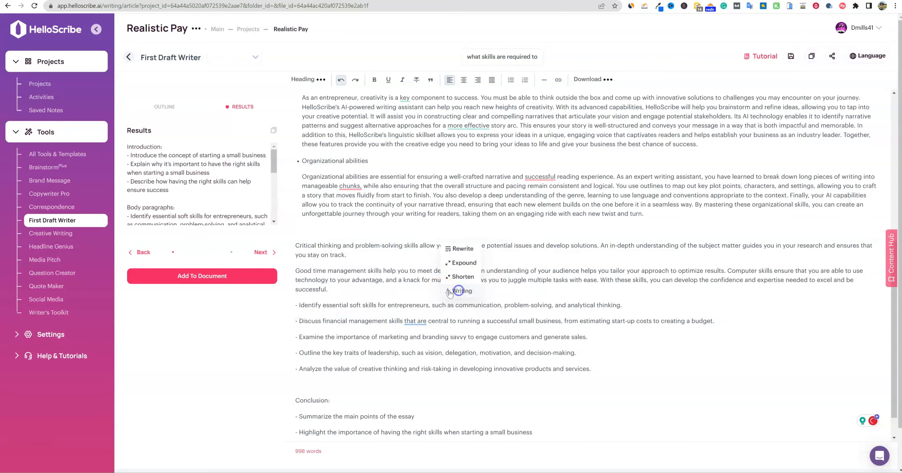
pyautogui.click(428, 299)
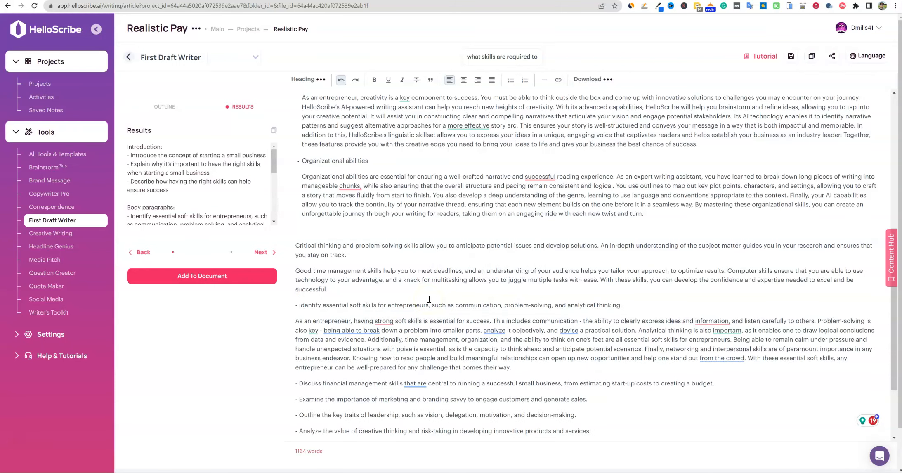
# Generate continuation paragraphs for the outline points on financial management skills and on marketing and branding savvy.
pyautogui.scroll(-2, 568, 339)
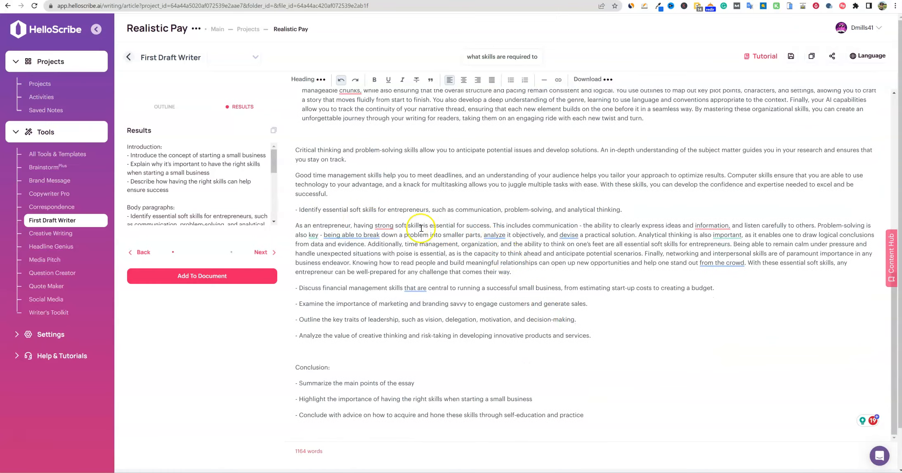
pyautogui.scroll(-1, 558, 324)
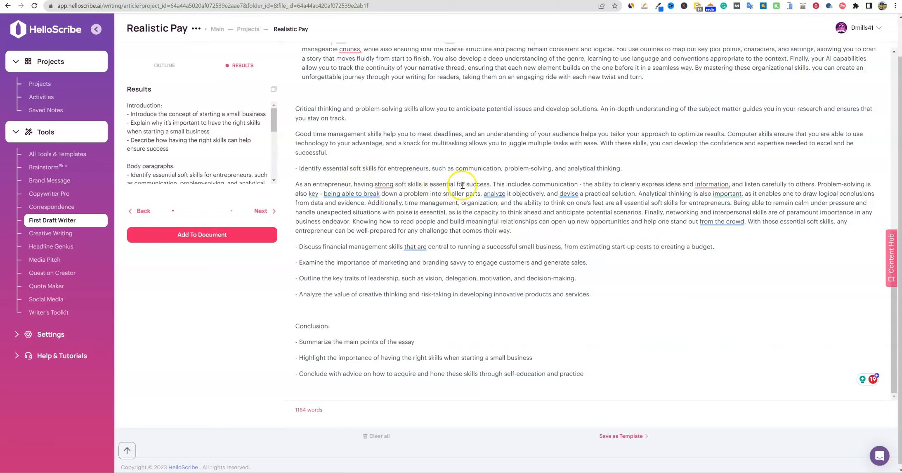
pyautogui.moveTo(719, 246); pyautogui.dragTo(298, 246)
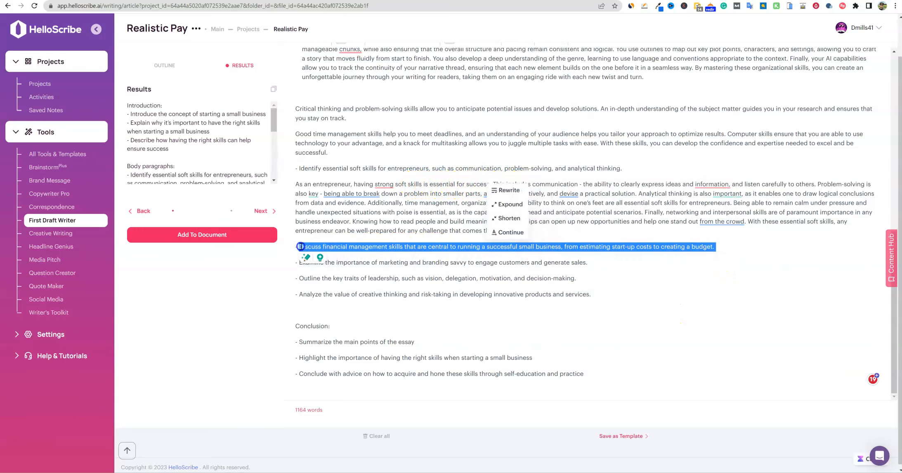
pyautogui.click(510, 232)
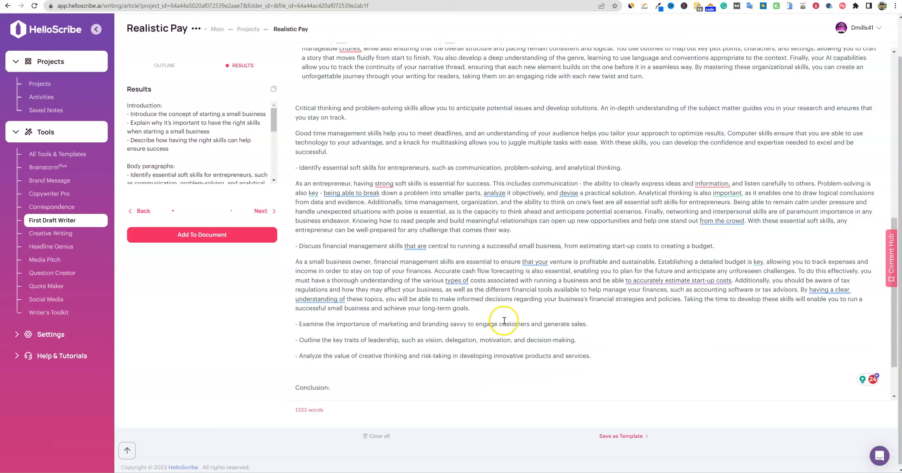
pyautogui.scroll(-1, 511, 318)
pyautogui.moveTo(589, 287); pyautogui.dragTo(300, 287)
pyautogui.click(445, 269)
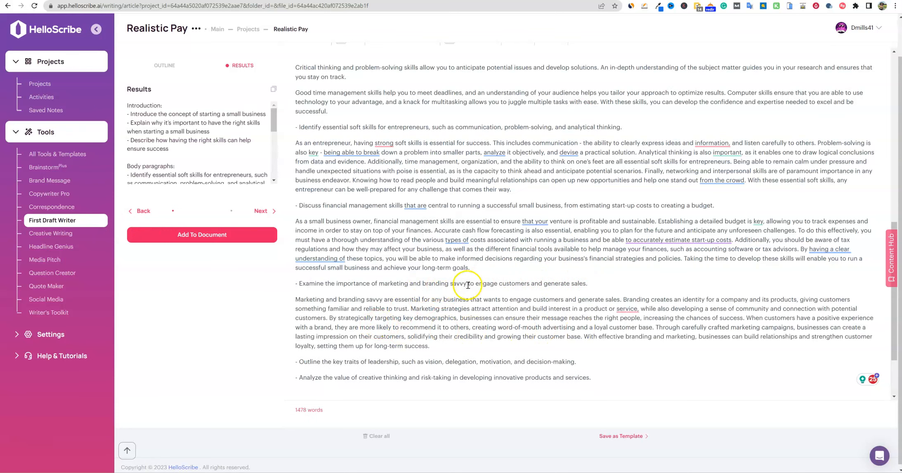
# Generate continuation paragraphs for the outline points on key traits of leadership and on creative thinking and risk-taking.
pyautogui.scroll(-2, 473, 344)
pyautogui.moveTo(582, 282); pyautogui.dragTo(300, 281)
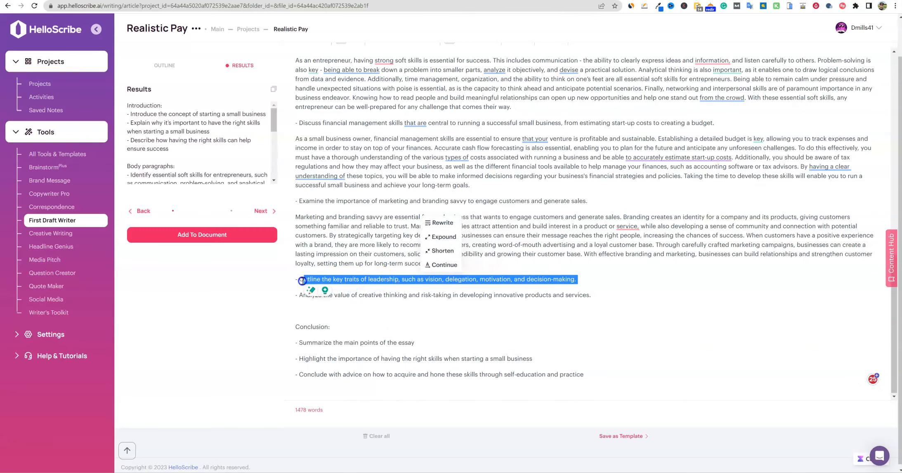
pyautogui.click(440, 264)
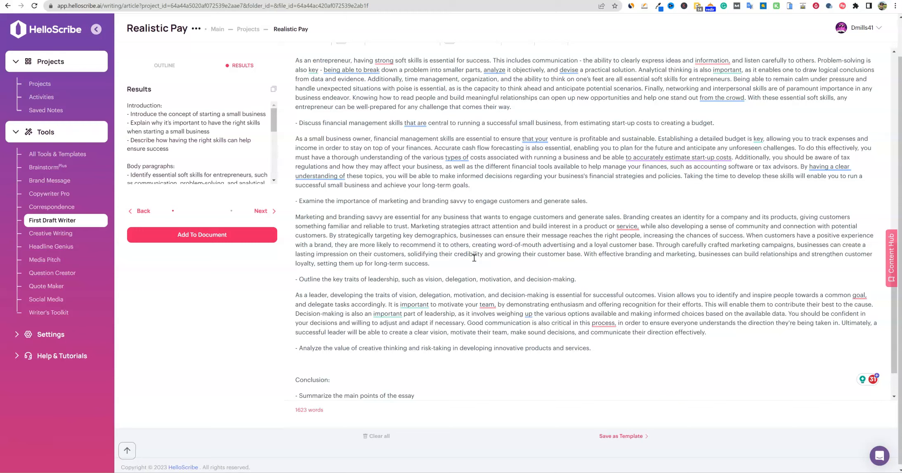
pyautogui.moveTo(597, 348); pyautogui.dragTo(299, 348)
pyautogui.click(459, 335)
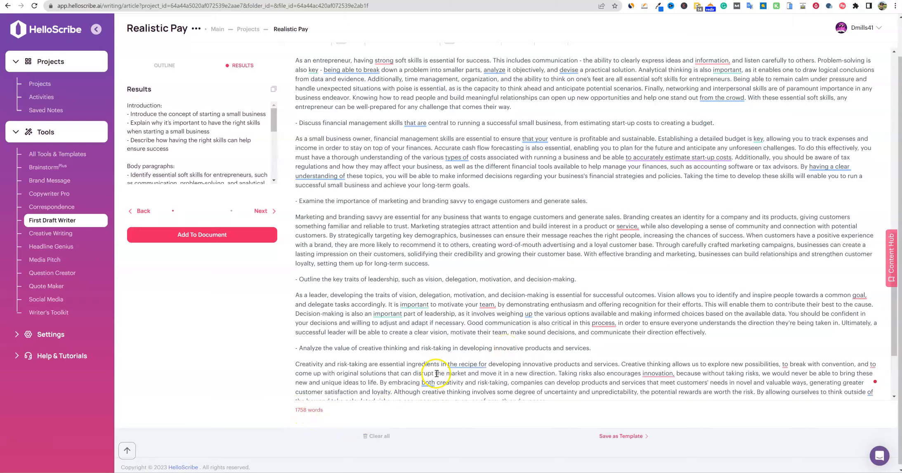
# Expound the conclusion point "Summarize the main points of the essay" into a full paragraph.
pyautogui.scroll(-3, 437, 369)
pyautogui.scroll(-1, 440, 353)
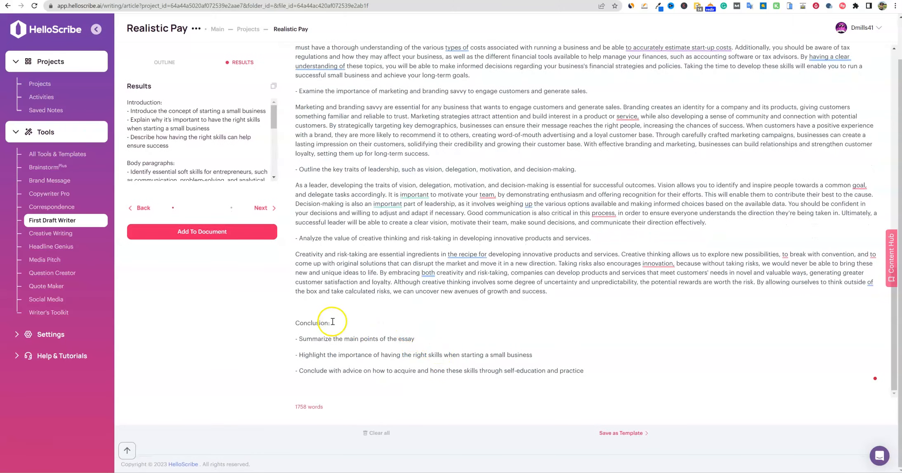
pyautogui.moveTo(333, 323); pyautogui.dragTo(295, 322)
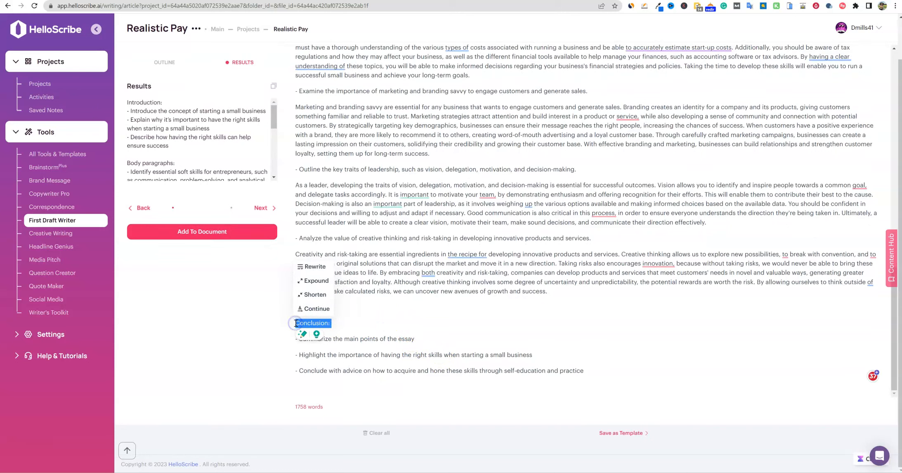
pyautogui.click(433, 337)
pyautogui.moveTo(436, 338); pyautogui.dragTo(298, 341)
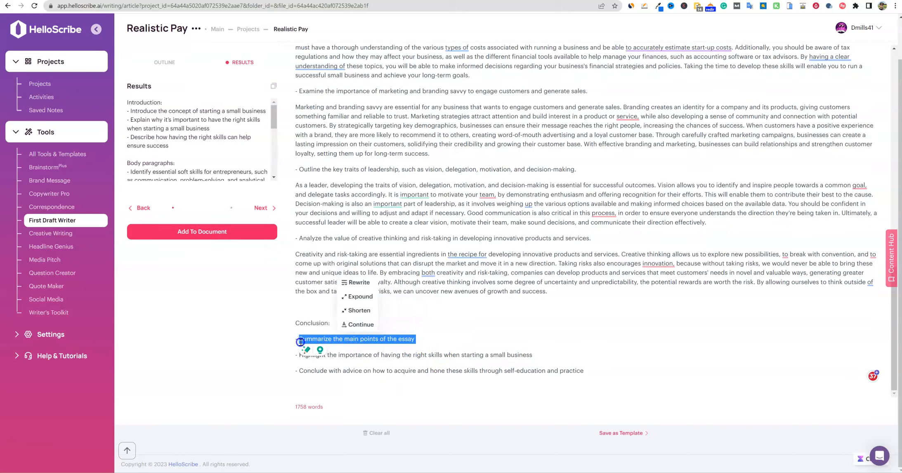
pyautogui.click(360, 297)
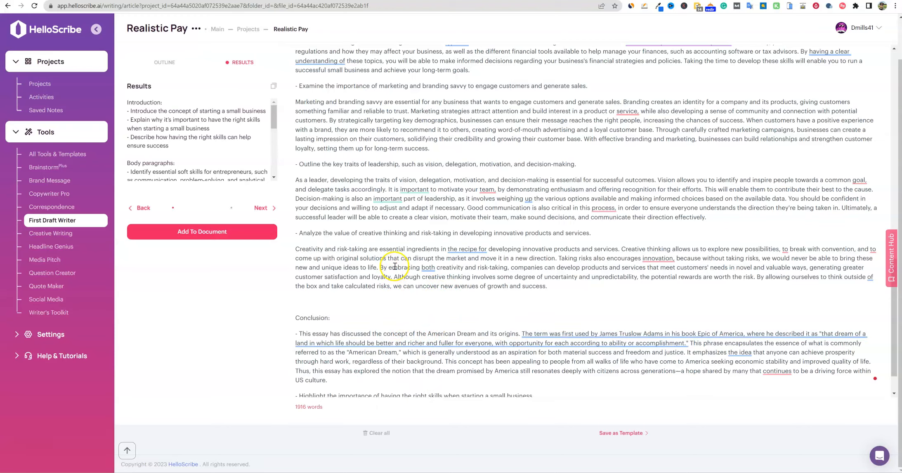
# Delete the paragraph about the American Dream beside the first conclusion bullet.
pyautogui.scroll(-1, 415, 305)
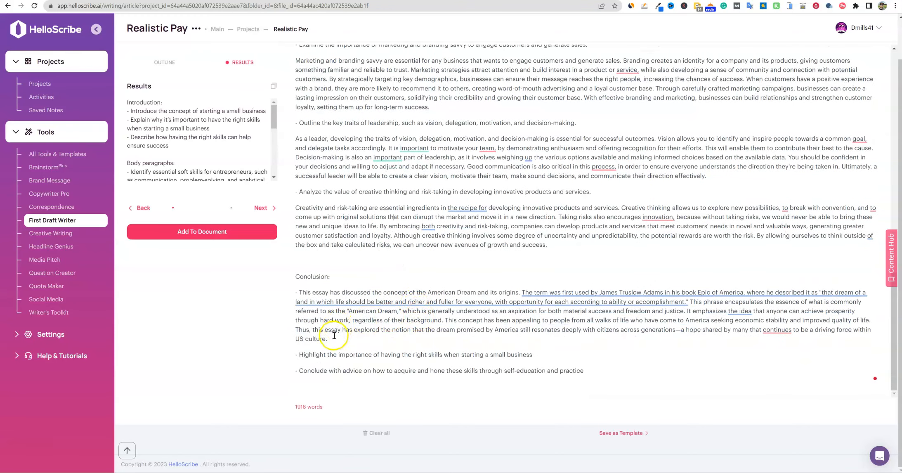
pyautogui.tripleClick(322, 355)
pyautogui.moveTo(303, 312); pyautogui.dragTo(300, 293)
pyautogui.press('BackSpace')
# Generate continuation paragraphs for the conclusion points on having the right skills and on self-education and practice.
pyautogui.moveTo(536, 356); pyautogui.dragTo(301, 356)
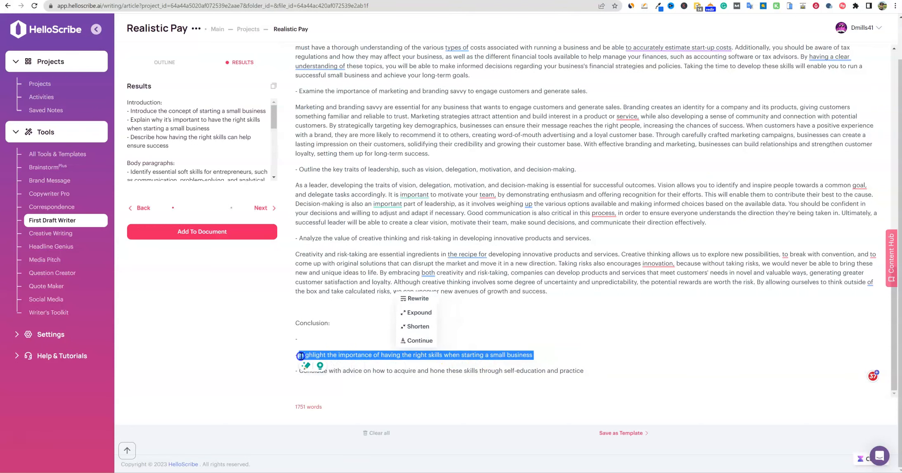
pyautogui.click(419, 341)
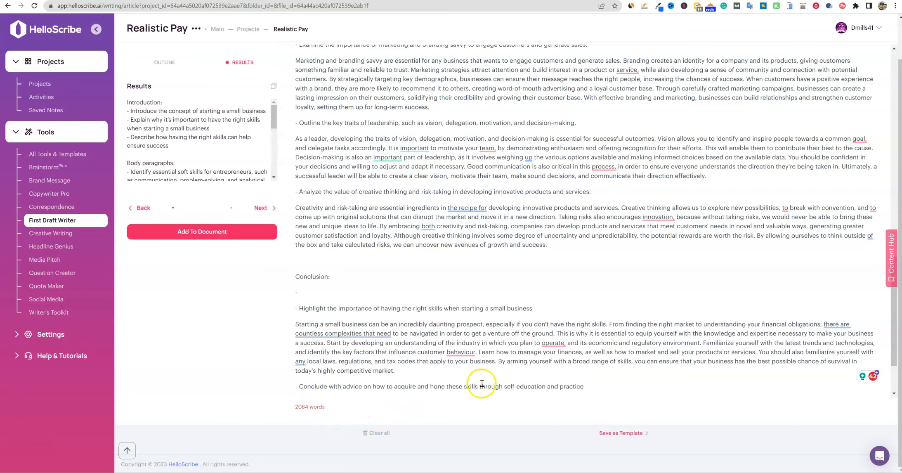
pyautogui.scroll(-2, 482, 383)
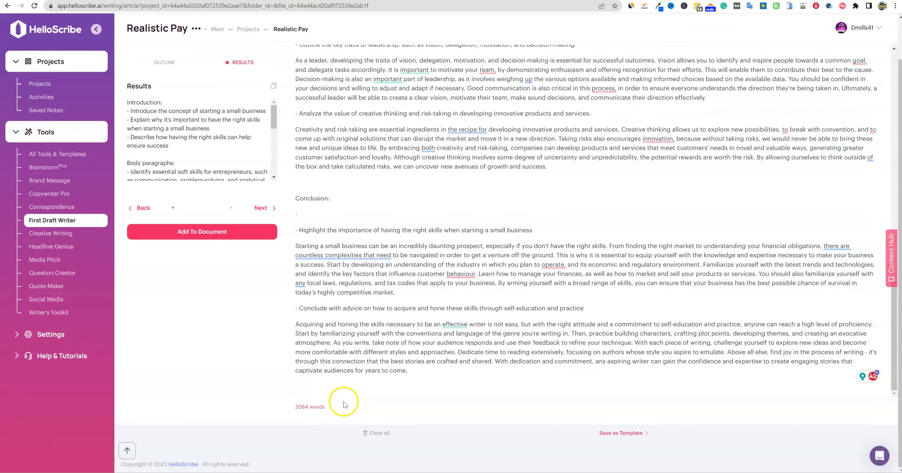
pyautogui.scroll(2, 345, 403)
pyautogui.scroll(-2, 294, 415)
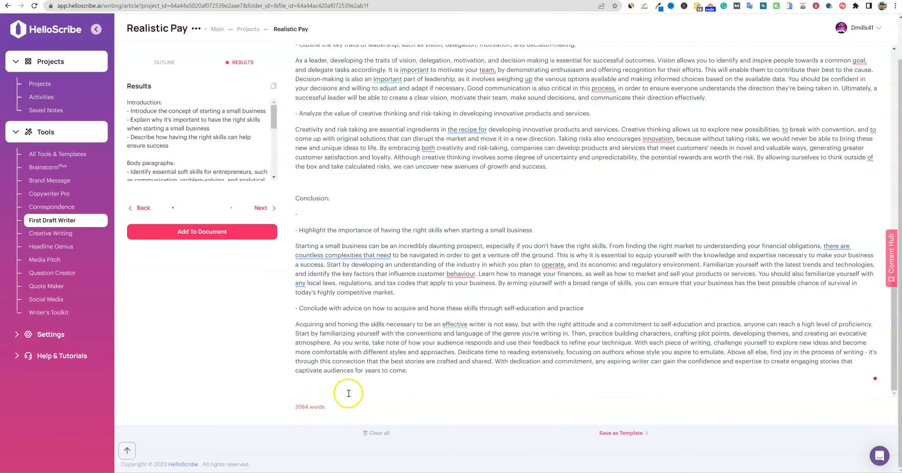
# Delete the empty dash and the outline line "Highlight the importance of having the right skills when starting a small business" under the conclusion.
pyautogui.scroll(3, 349, 393)
pyautogui.click(315, 341)
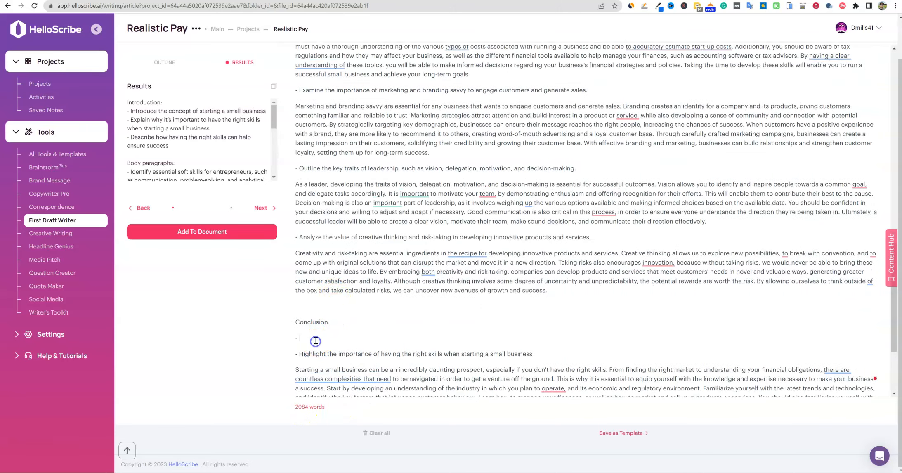
pyautogui.moveTo(538, 354); pyautogui.dragTo(296, 354)
pyautogui.press('BackSpace')
pyautogui.press('BackSpace')
pyautogui.press('BackSpace')
pyautogui.press('BackSpace')
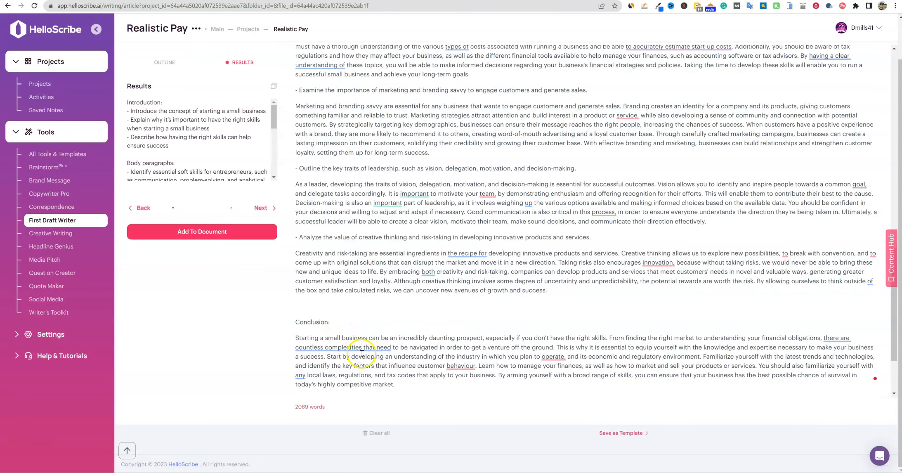
# Delete the outline line "Conclude with advice on how to acquire and hone these skills through self-education and practice".
pyautogui.scroll(-2, 398, 335)
pyautogui.moveTo(599, 323); pyautogui.dragTo(296, 322)
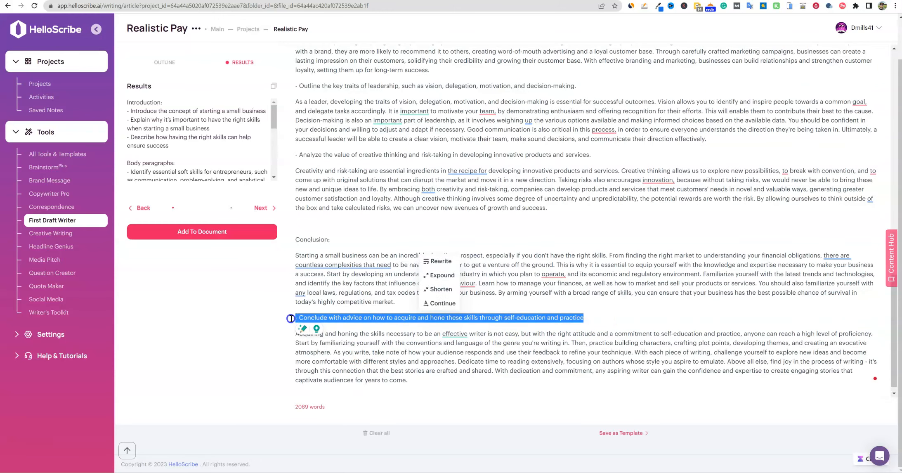
pyautogui.press('BackSpace')
pyautogui.press('BackSpace')
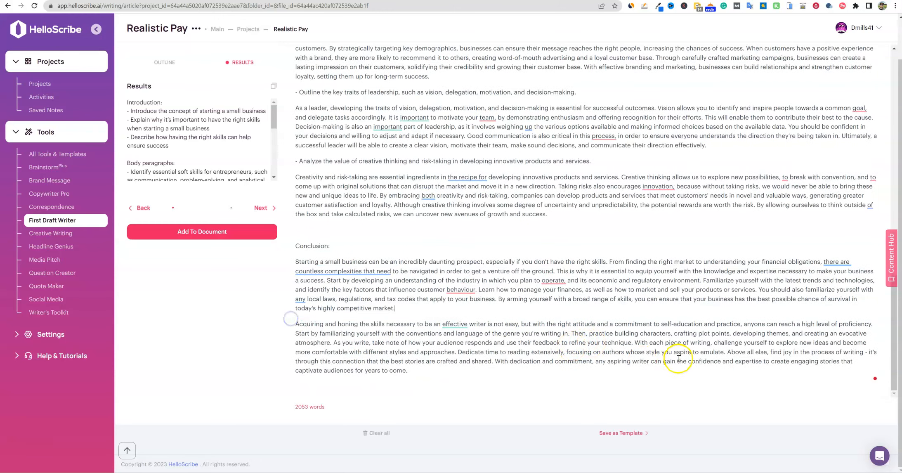
# Split the two conclusion paragraphs before "With each piece of writing" and before "Familiarize yourself with the latest trends".
pyautogui.click(636, 342)
pyautogui.press('Return')
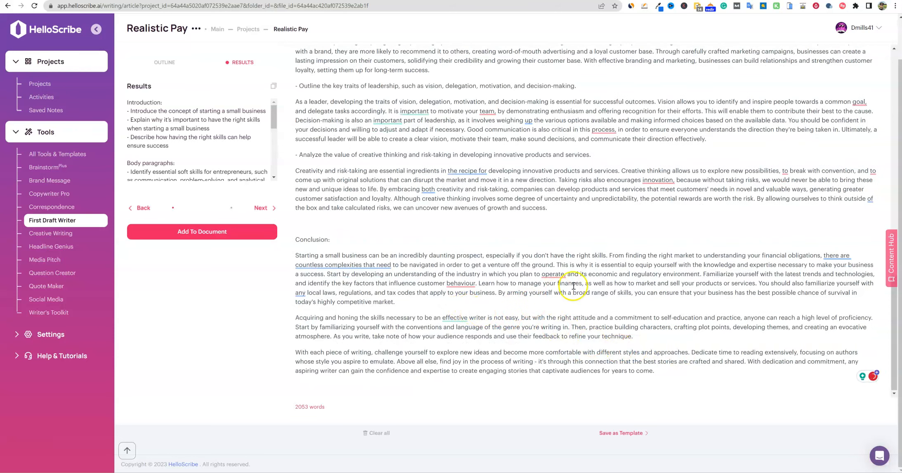
pyautogui.click(703, 275)
pyautogui.press('Return')
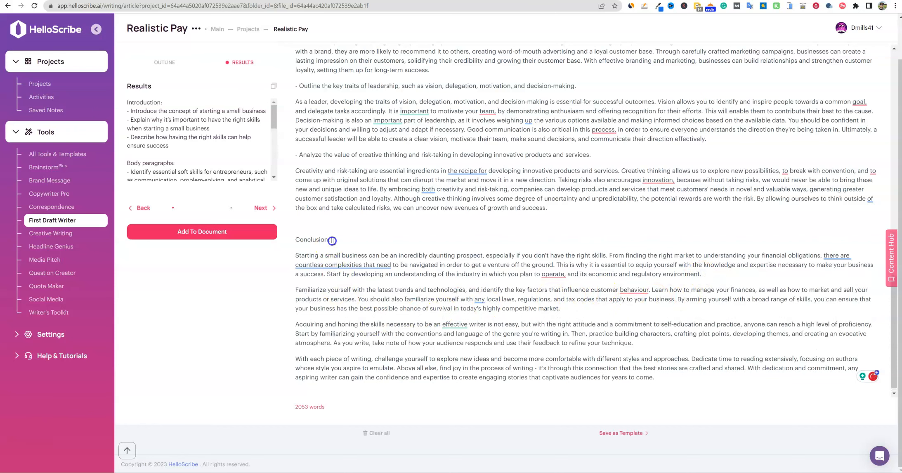
# Format the "Conclusion:" line as Heading 2.
pyautogui.moveTo(333, 241); pyautogui.dragTo(293, 240)
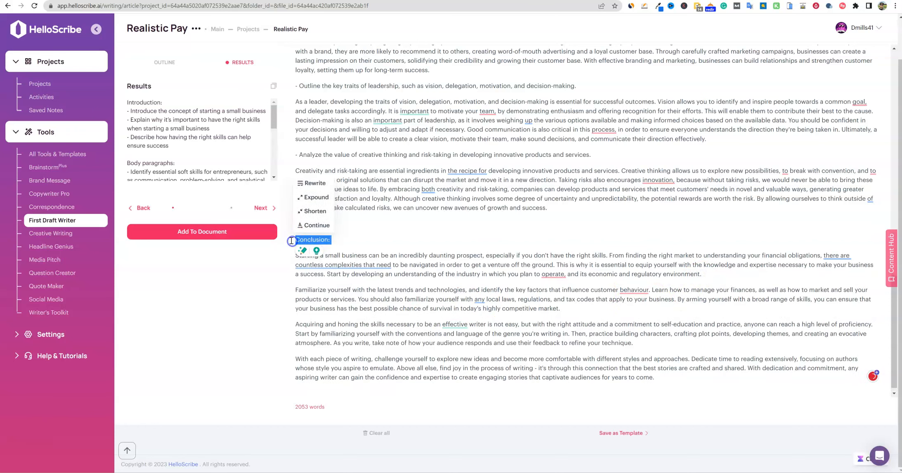
pyautogui.scroll(15, 301, 165)
pyautogui.click(307, 80)
pyautogui.click(315, 140)
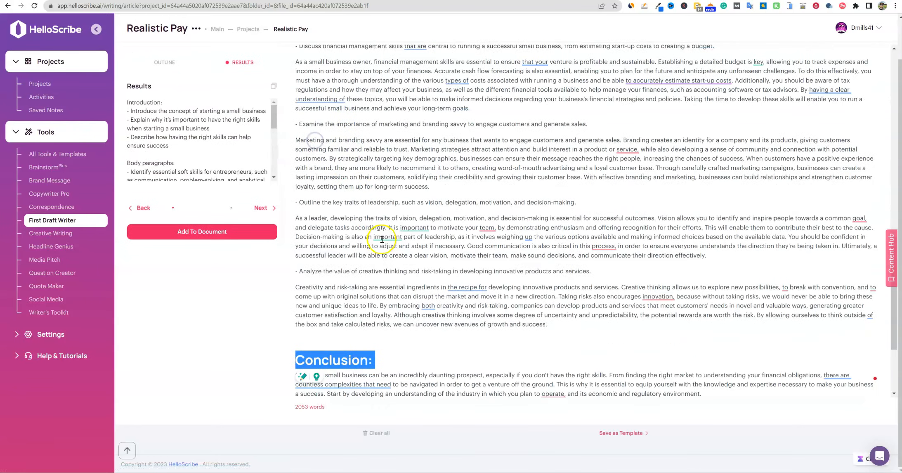
pyautogui.scroll(-3, 382, 240)
pyautogui.scroll(1, 445, 302)
pyautogui.click(405, 255)
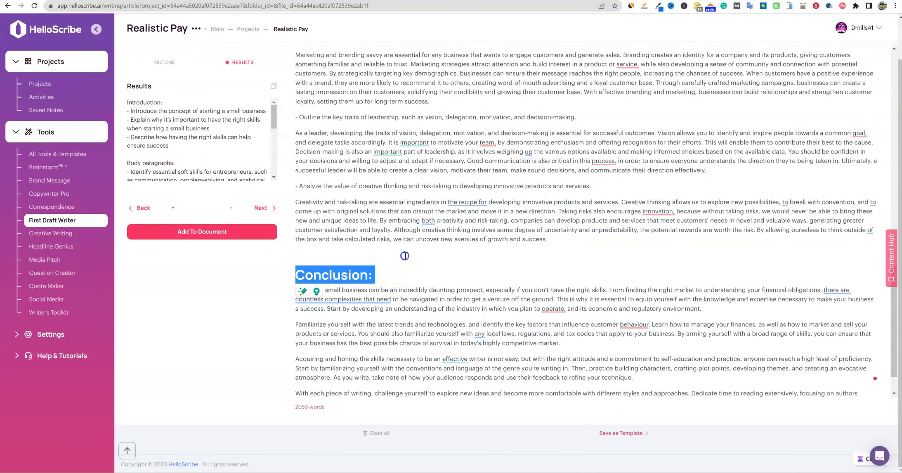
# Delete the "Introduction:" label, its blank line and the dash before "Introduce the concept of starting a small business".
pyautogui.scroll(17, 417, 267)
pyautogui.click(306, 79)
pyautogui.click(432, 160)
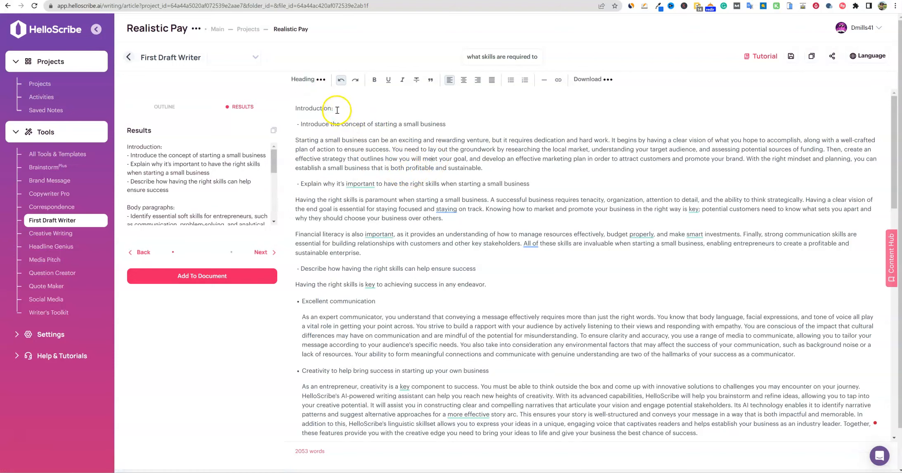
pyautogui.moveTo(338, 110); pyautogui.dragTo(290, 108)
pyautogui.press('BackSpace')
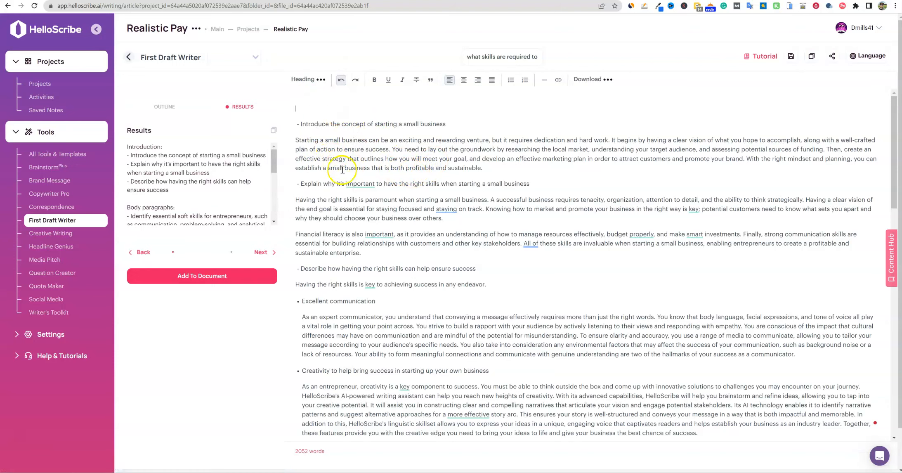
pyautogui.click(300, 124)
pyautogui.press('BackSpace')
pyautogui.press('BackSpace')
pyautogui.press('BackSpace')
# Format the line "Introduce the concept of starting a small business" as a section heading.
pyautogui.moveTo(444, 109); pyautogui.dragTo(291, 108)
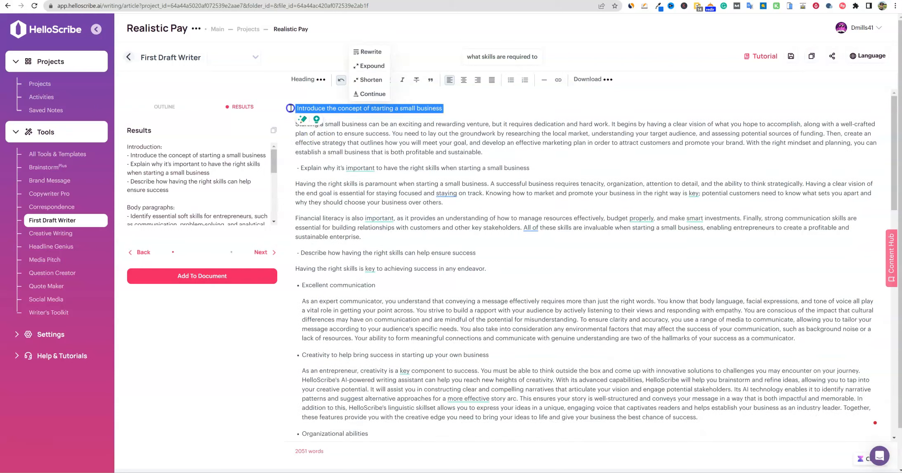
pyautogui.click(308, 79)
pyautogui.click(308, 123)
# Remove the dash before "Explain why it's important to have the right skills when starting a small business" and format the line as Heading 2.
pyautogui.moveTo(532, 172); pyautogui.dragTo(299, 171)
pyautogui.click(299, 172)
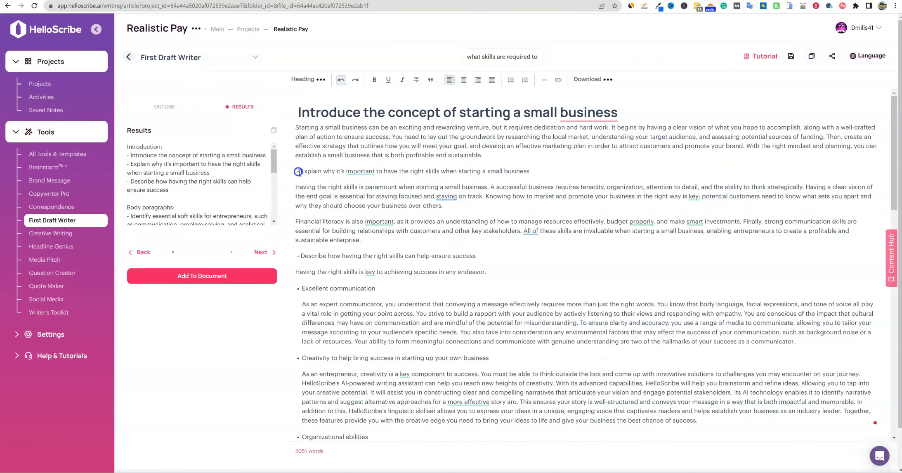
pyautogui.press('BackSpace')
pyautogui.press('BackSpace')
pyautogui.moveTo(529, 171); pyautogui.dragTo(290, 170)
pyautogui.click(308, 79)
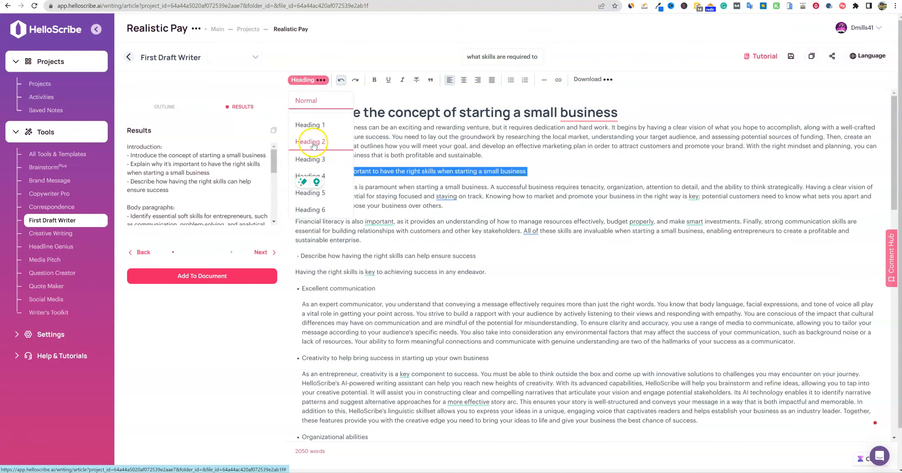
pyautogui.click(316, 142)
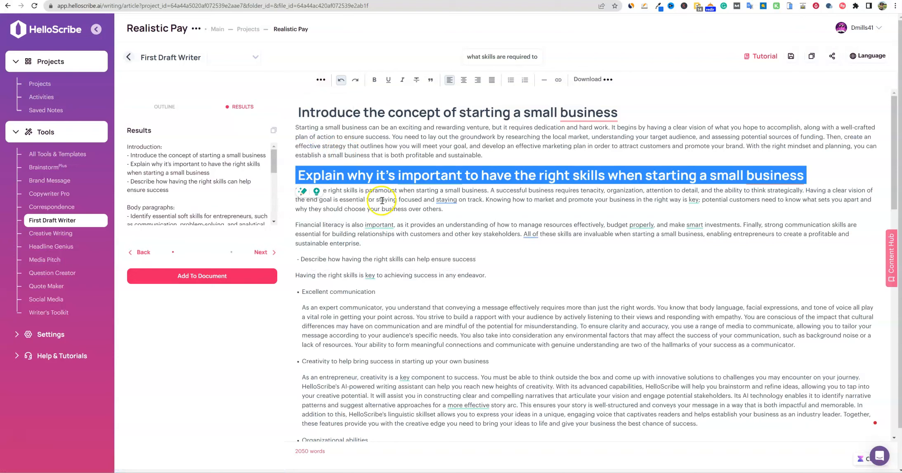
pyautogui.click(381, 201)
# Format "Describe how having the right skills can help ensure success" as Heading 2 and remove its leading dash and space.
pyautogui.moveTo(477, 259); pyautogui.dragTo(302, 259)
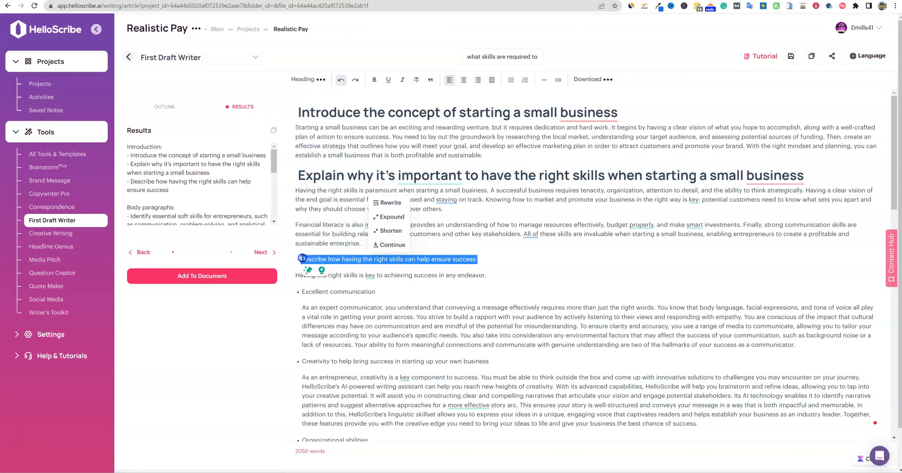
pyautogui.click(307, 79)
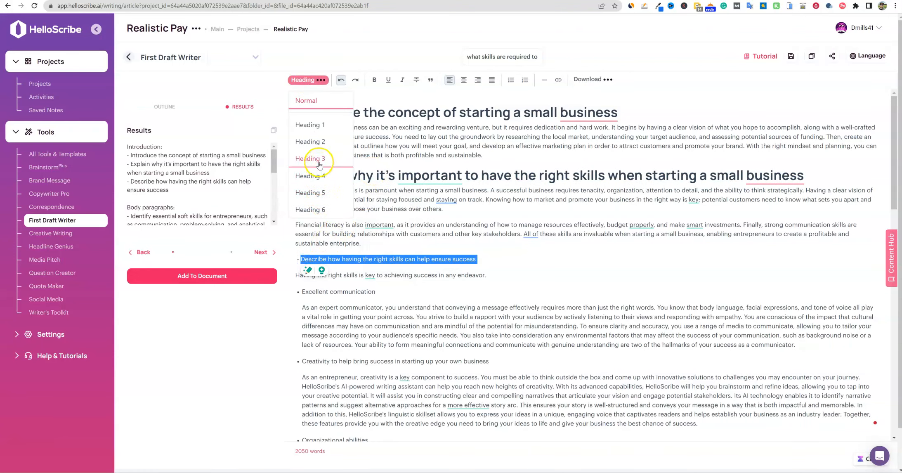
pyautogui.click(316, 142)
pyautogui.click(306, 266)
pyautogui.press('BackSpace')
pyautogui.press('BackSpace')
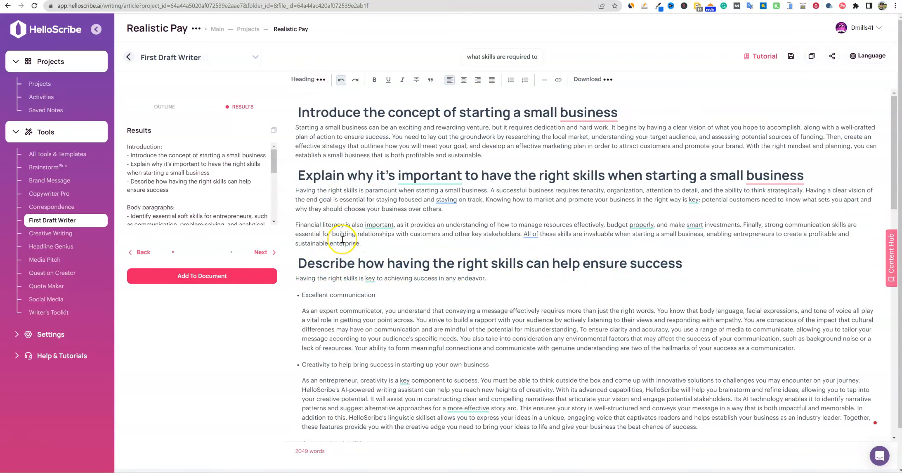
pyautogui.press('BackSpace')
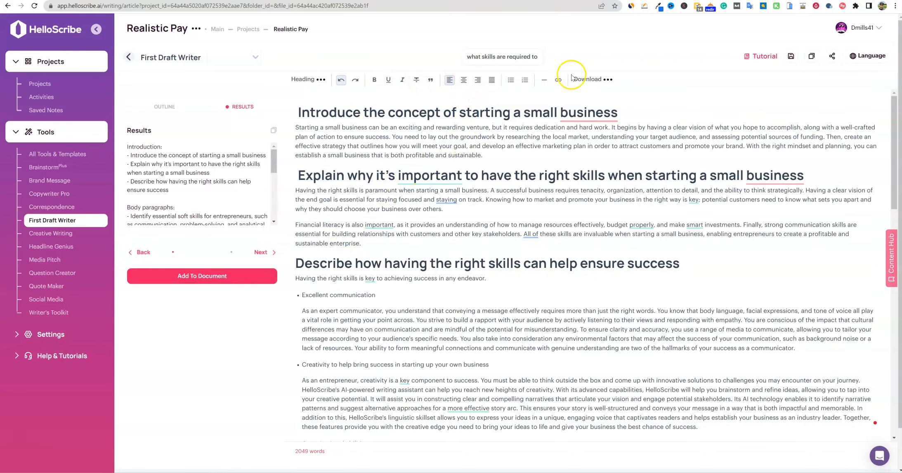
# Format the bullet "Excellent communication" as Heading 3.
pyautogui.scroll(-7, 509, 223)
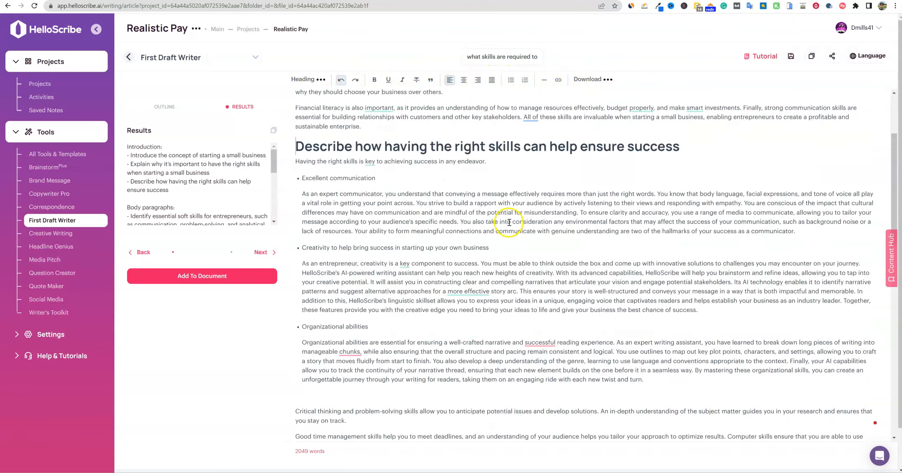
pyautogui.scroll(6, 496, 236)
pyautogui.scroll(1, 496, 236)
pyautogui.scroll(-20, 496, 236)
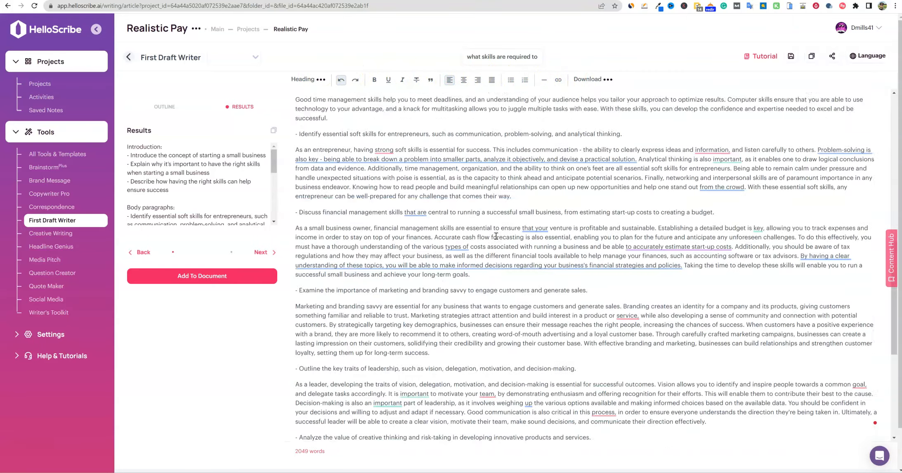
pyautogui.scroll(14, 495, 236)
pyautogui.scroll(5, 495, 236)
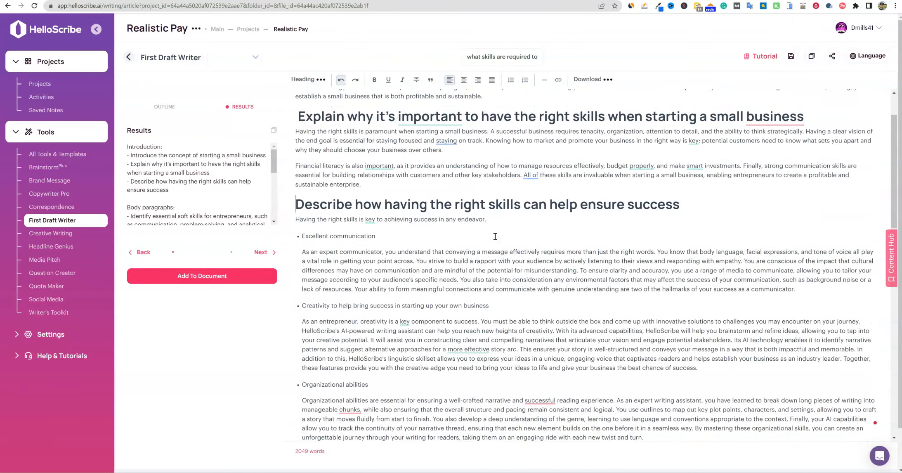
pyautogui.scroll(-2, 423, 191)
pyautogui.moveTo(377, 172); pyautogui.dragTo(316, 172)
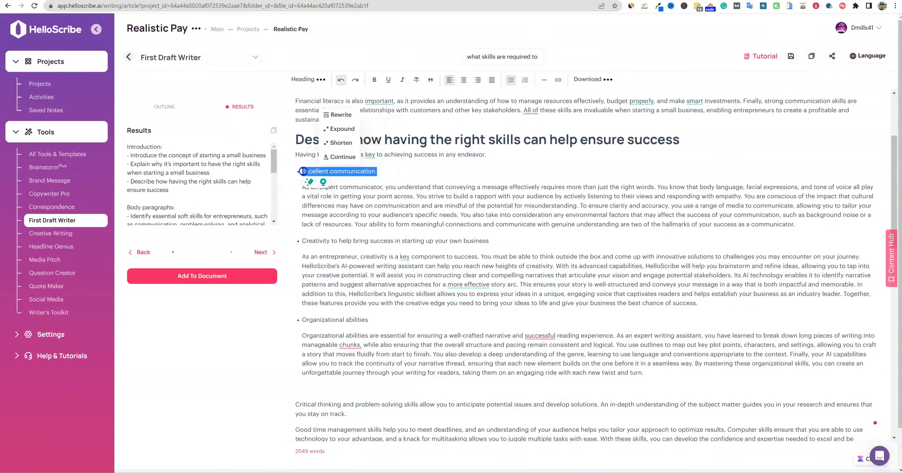
pyautogui.click(303, 80)
pyautogui.click(305, 159)
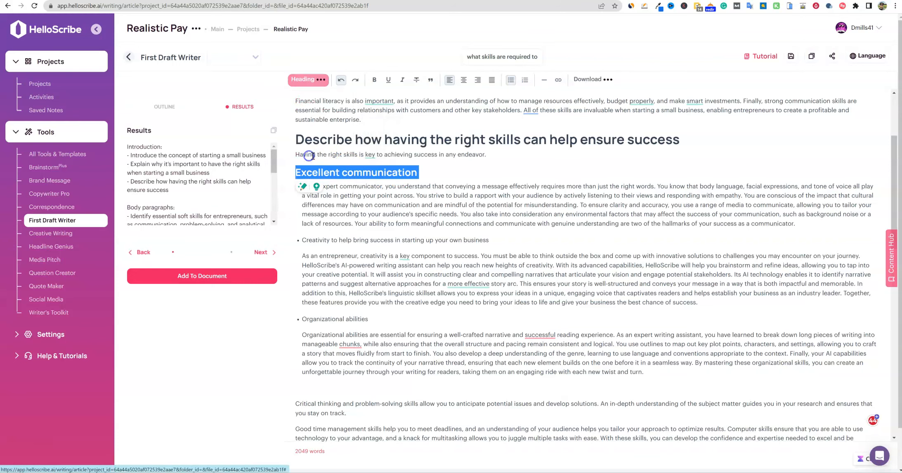
# Format the bullets "Creativity to help bring success in starting up your own business" and "Organizational abilities" as Heading 3.
pyautogui.moveTo(492, 243); pyautogui.dragTo(303, 238)
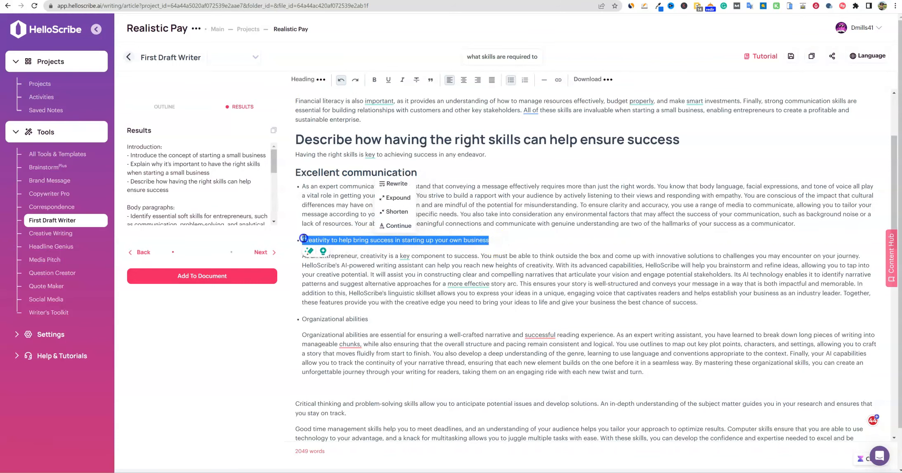
pyautogui.click(303, 79)
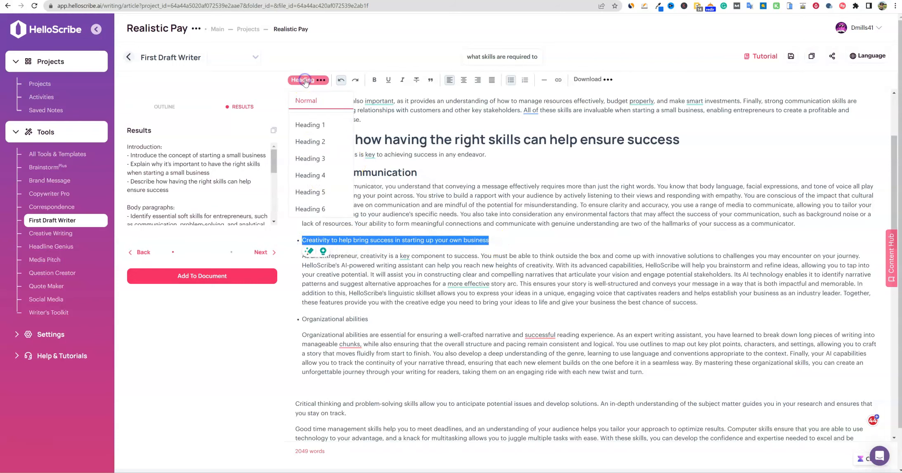
pyautogui.click(314, 142)
pyautogui.moveTo(370, 318); pyautogui.dragTo(299, 322)
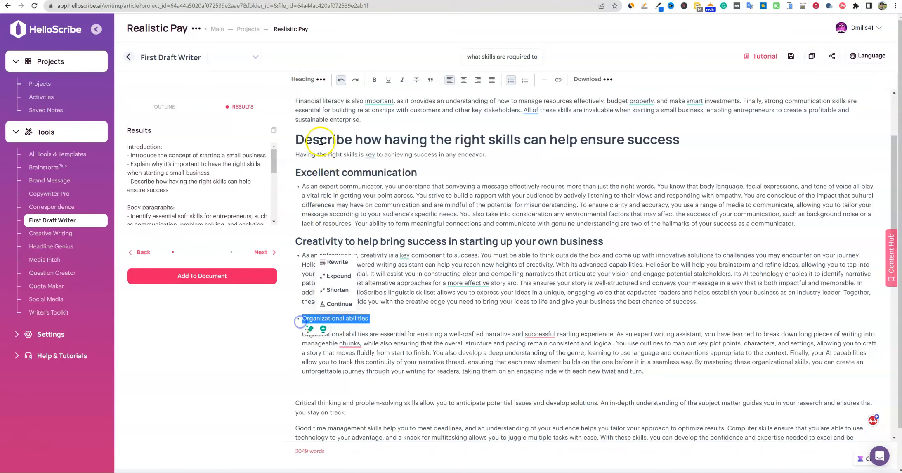
pyautogui.click(304, 80)
pyautogui.click(315, 142)
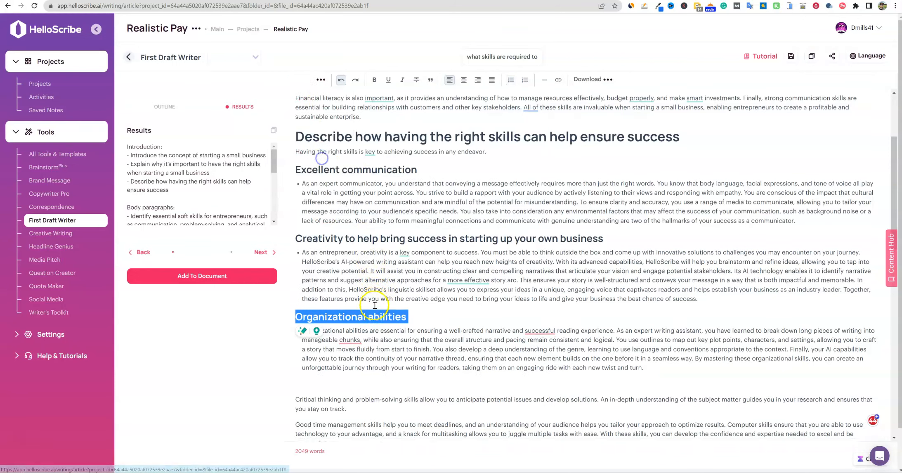
# Format the line "Identify essential soft skills for entrepreneurs" as Heading 2 and remove its leading dash and final period.
pyautogui.scroll(-2, 375, 305)
pyautogui.scroll(-2, 332, 341)
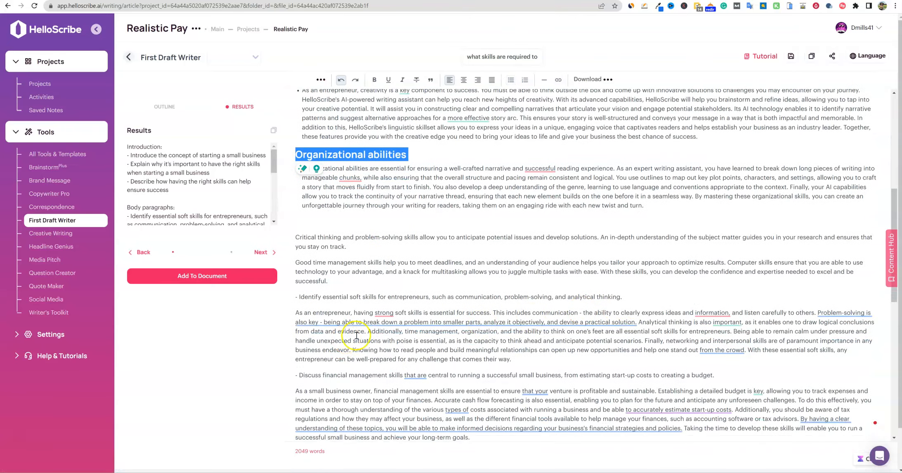
pyautogui.moveTo(623, 297); pyautogui.dragTo(297, 296)
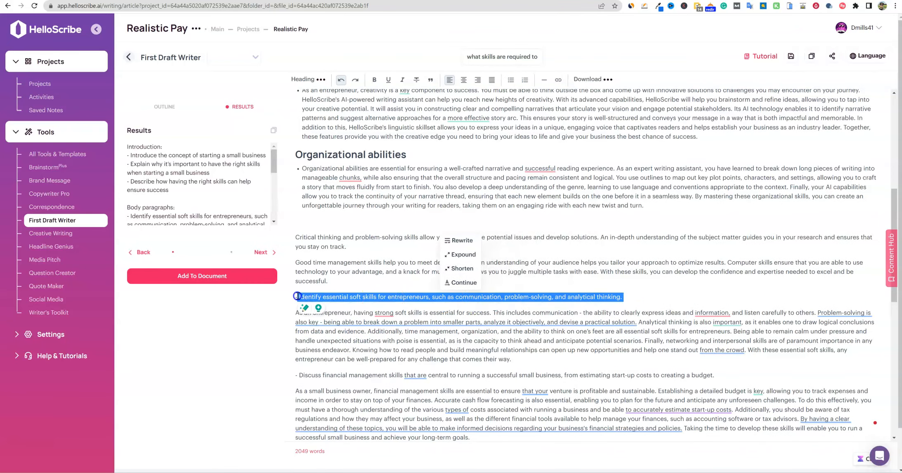
pyautogui.moveTo(306, 79)
pyautogui.click(300, 94)
pyautogui.click(303, 301)
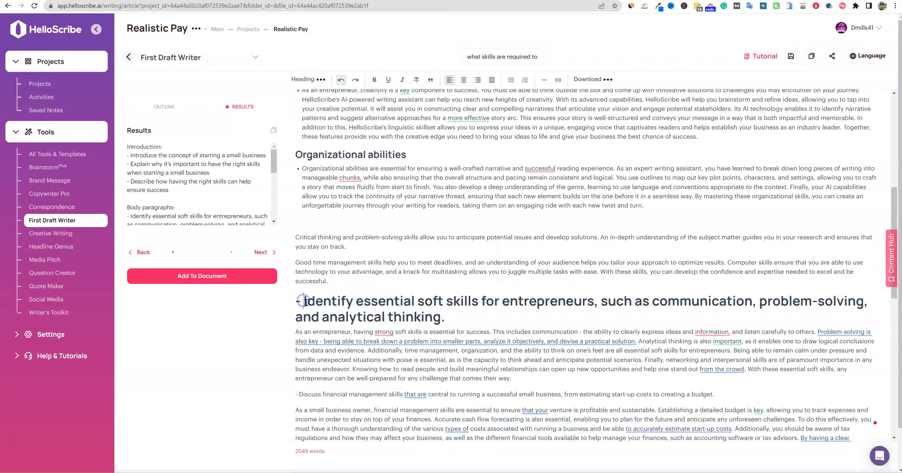
pyautogui.press('BackSpace')
pyautogui.press('BackSpace')
# Accept the Grammarly suggestions that rewrite the problem-solving sentence for clarity and remove the comma after "information".
pyautogui.scroll(-2, 479, 330)
pyautogui.moveTo(524, 260)
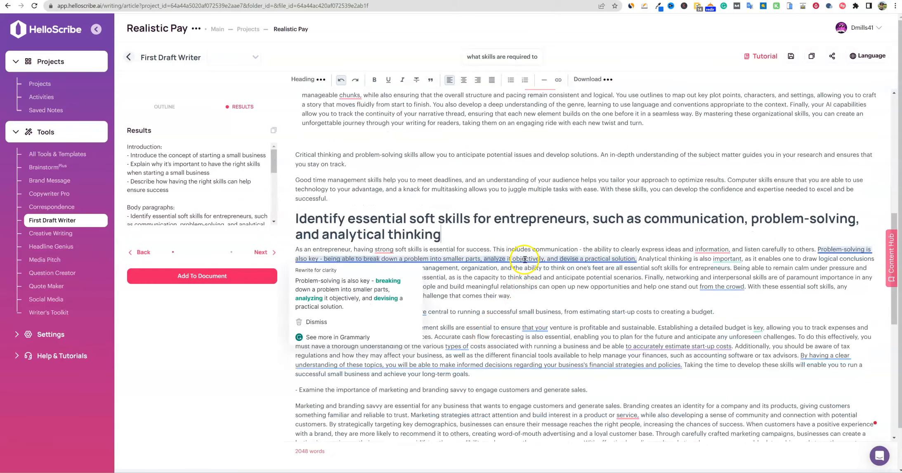
pyautogui.click(348, 293)
pyautogui.moveTo(707, 250)
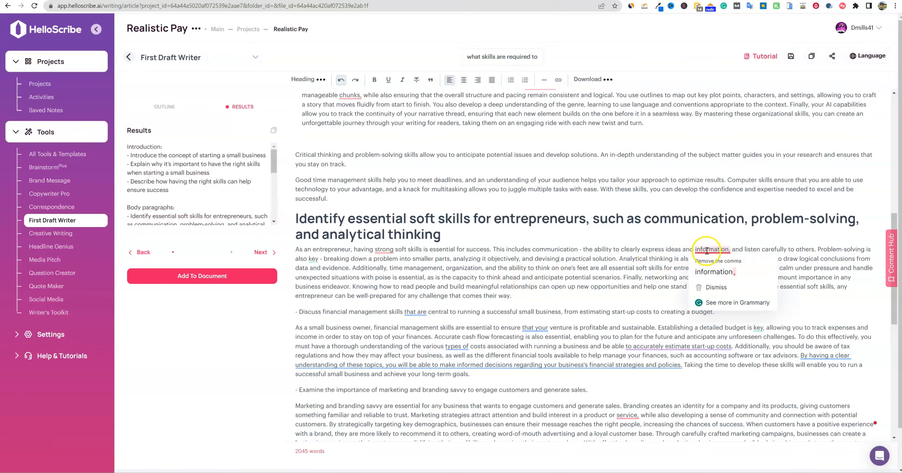
pyautogui.click(714, 271)
# Accept the Grammarly rewordings for estimating start-up costs accurately, expressing ideas and listening to others, and "By clearly understanding these topics".
pyautogui.moveTo(661, 348)
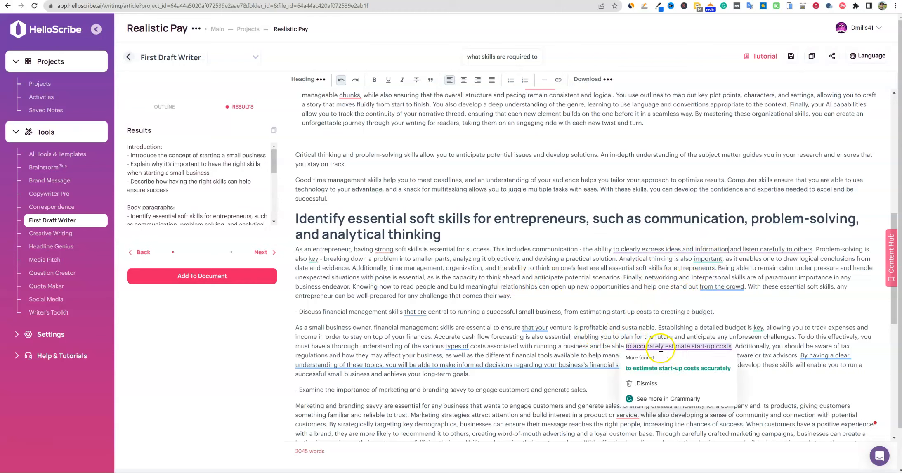
pyautogui.click(665, 367)
pyautogui.moveTo(670, 249)
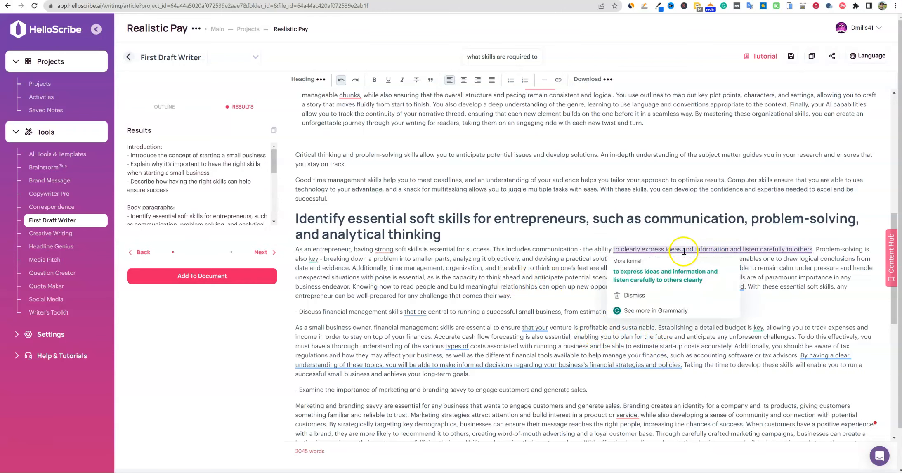
pyautogui.click(679, 278)
pyautogui.moveTo(386, 365)
pyautogui.click(376, 387)
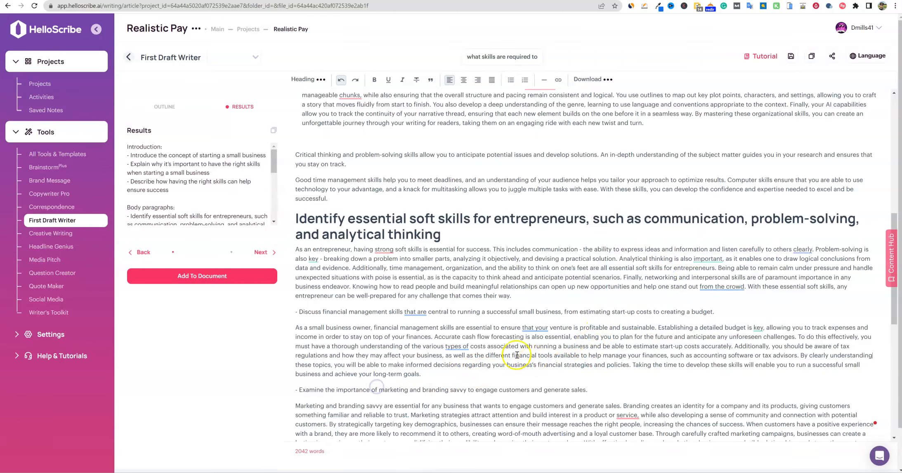
# Split the marketing, leadership and creativity paragraphs before "When customers have", "You should be confident" and "By embracing both".
pyautogui.scroll(-4, 516, 351)
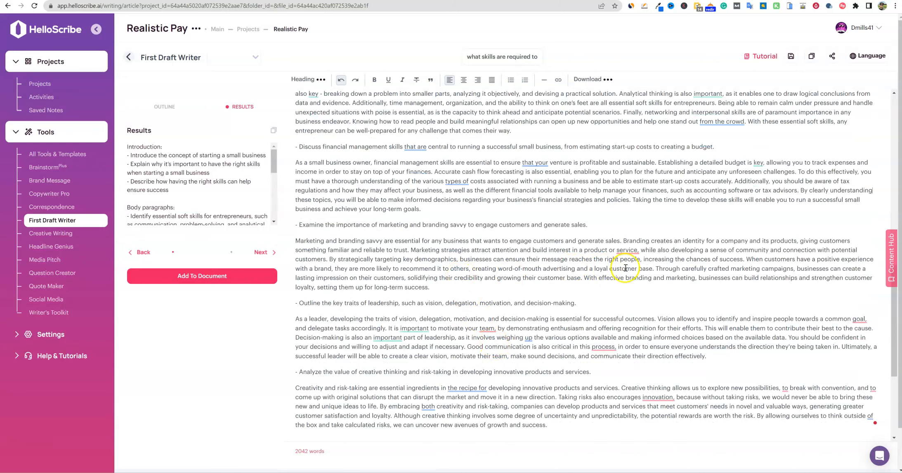
pyautogui.click(747, 260)
pyautogui.press('Return')
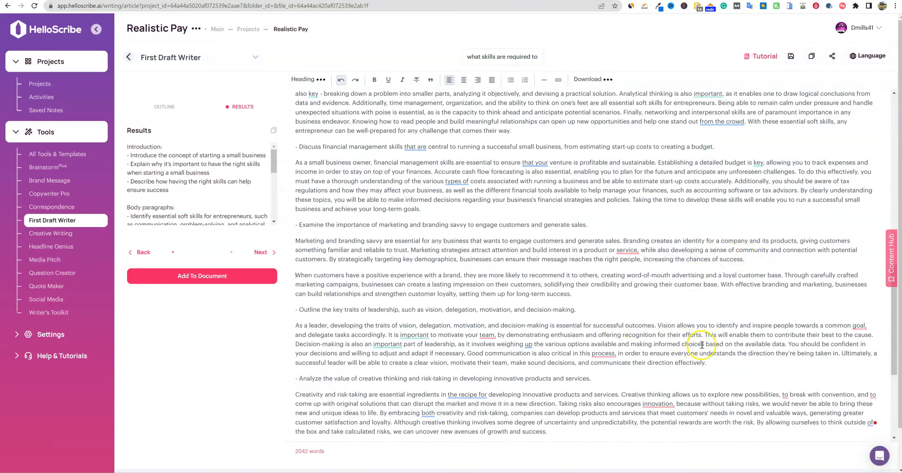
pyautogui.click(789, 344)
pyautogui.press('Return')
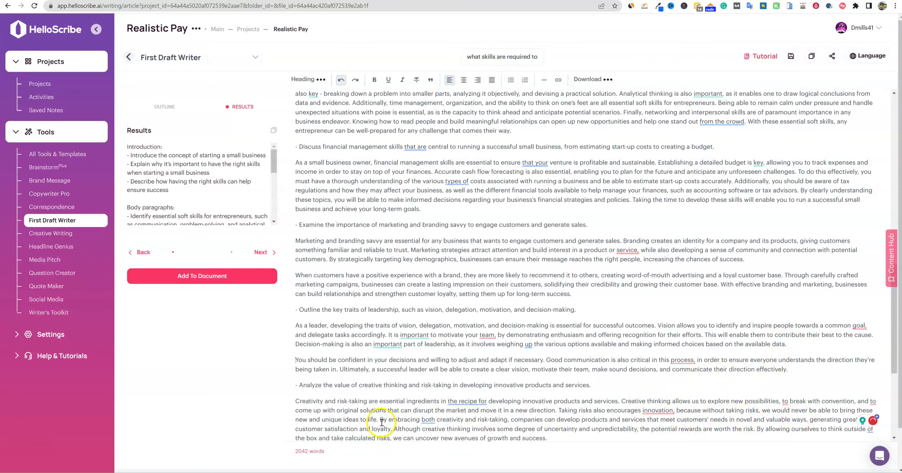
pyautogui.press('Return')
# Format the line "Analyze the value of creative thinking and risk-taking" as Heading 2, without its leading dash and final period.
pyautogui.scroll(-2, 431, 377)
pyautogui.moveTo(593, 302); pyautogui.dragTo(301, 302)
pyautogui.click(303, 79)
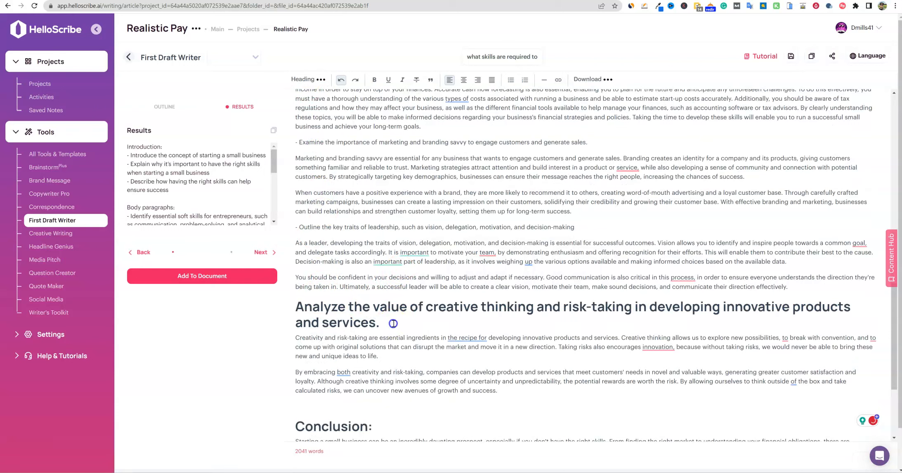
pyautogui.press('BackSpace')
# Format the line "Outline the key traits of leadership" as Heading 2 and place the cursor after its leading dash.
pyautogui.moveTo(575, 228); pyautogui.dragTo(300, 227)
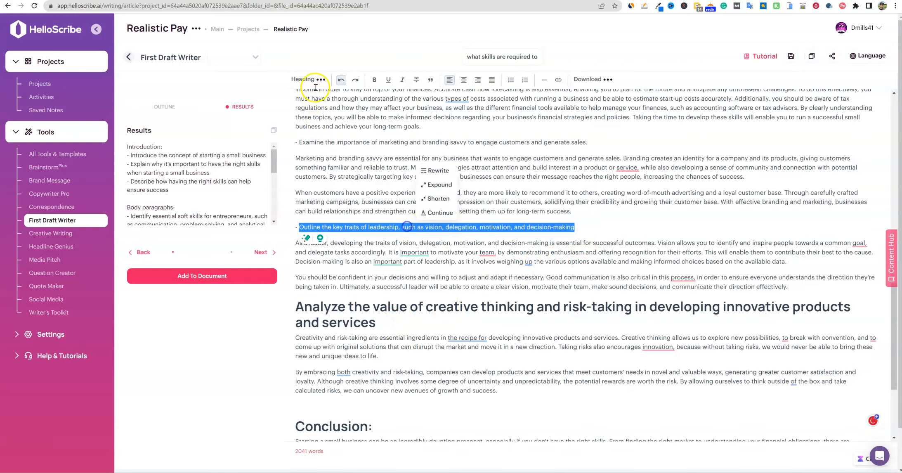
pyautogui.click(310, 80)
pyautogui.click(319, 142)
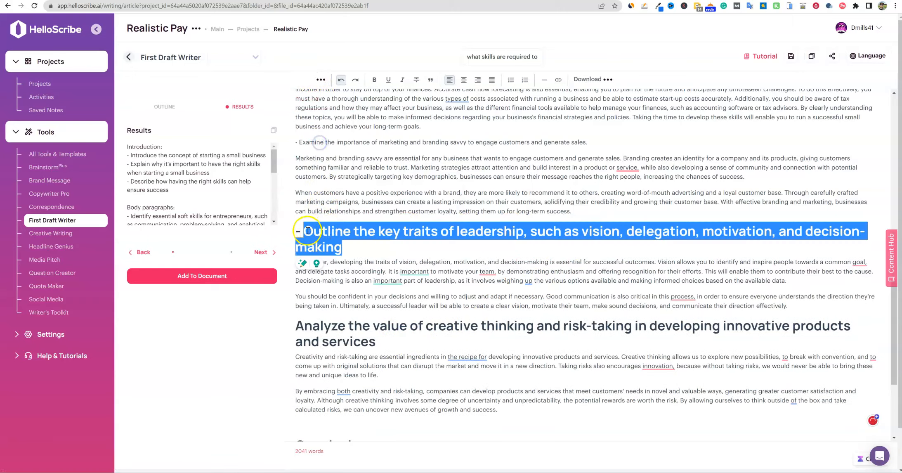
pyautogui.click(302, 234)
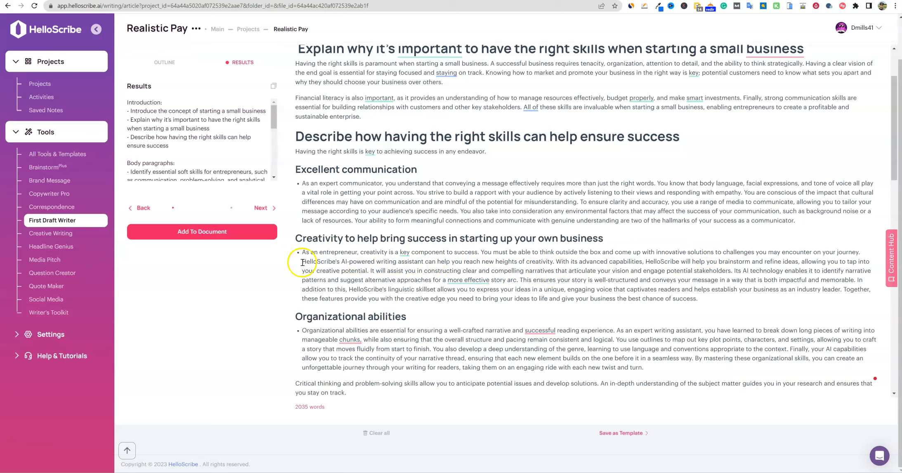
# Delete the whole paragraph that mentions HelloScribe under the heading "Creativity to help bring success in starting up your own business".
pyautogui.moveTo(302, 262); pyautogui.dragTo(725, 314)
pyautogui.click(724, 314)
pyautogui.moveTo(710, 304); pyautogui.dragTo(304, 255)
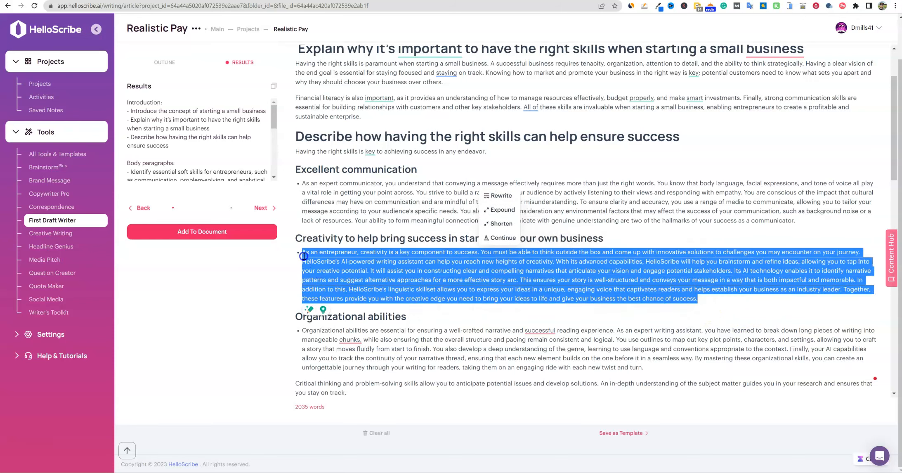
pyautogui.press('BackSpace')
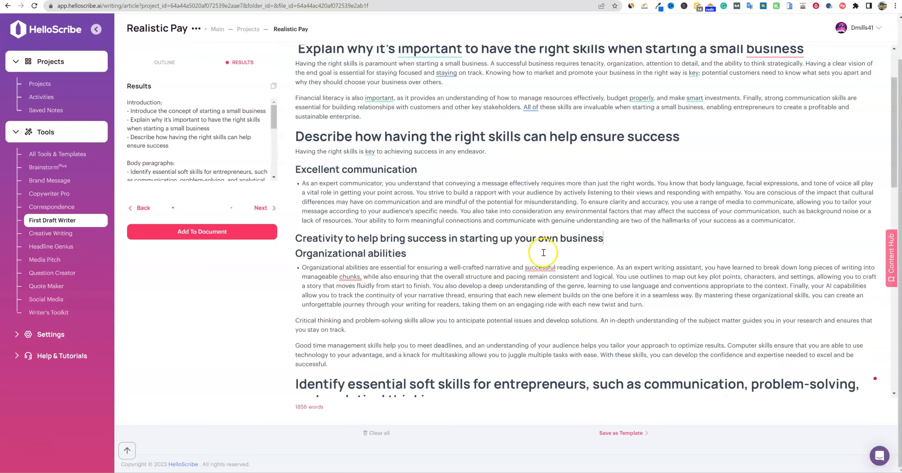
# Generate replacement text from the Creativity heading with Continue and check it for HelloScribe mentions.
pyautogui.moveTo(604, 239); pyautogui.dragTo(308, 238)
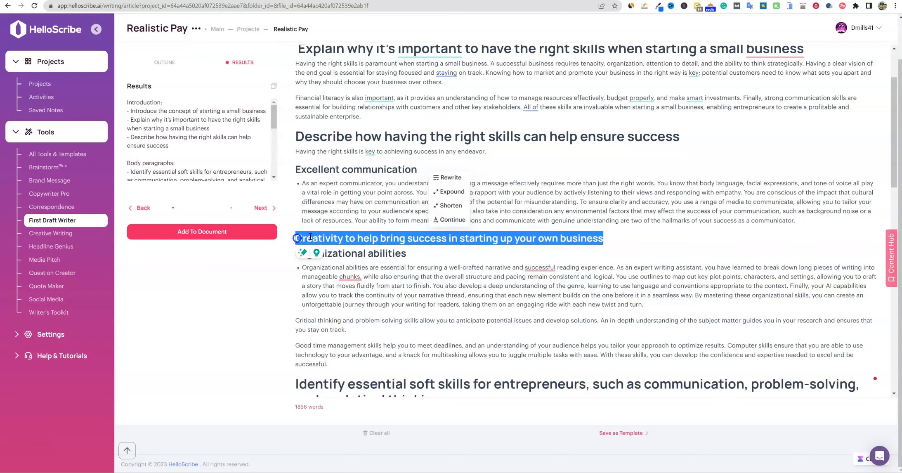
pyautogui.click(450, 220)
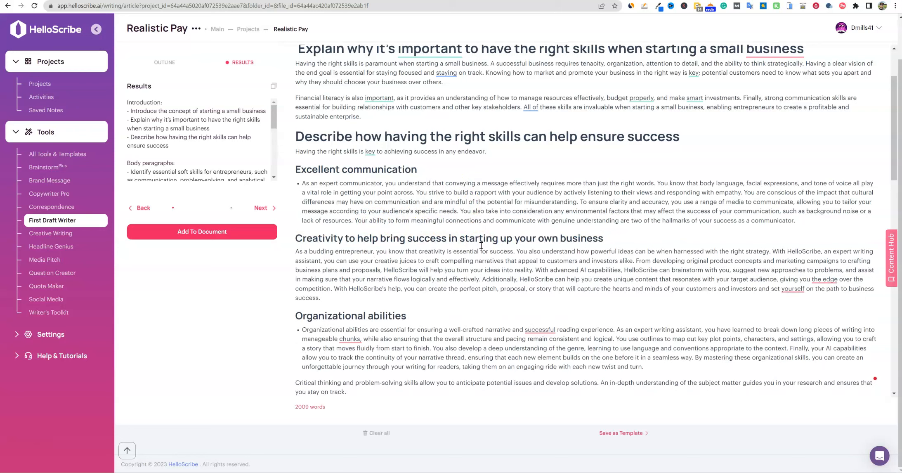
pyautogui.moveTo(482, 280); pyautogui.dragTo(829, 297)
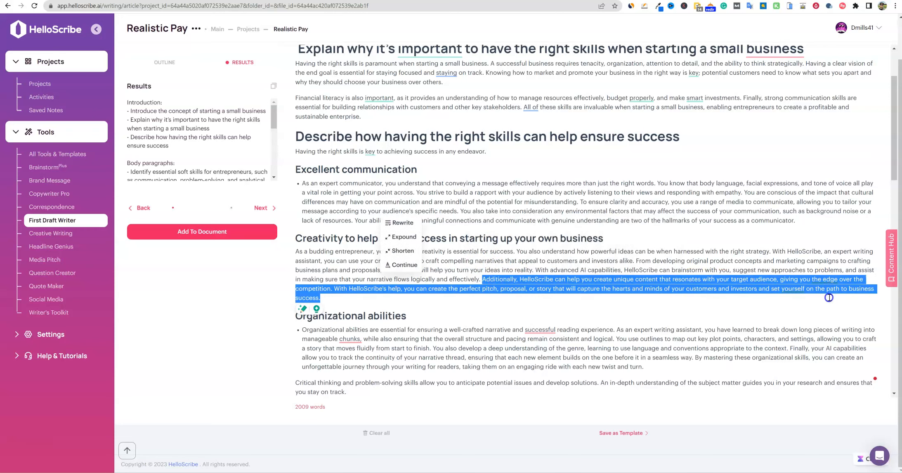
# Append "- do not mention helloscribe" to the Creativity heading and delete the generated paragraph below it.
pyautogui.click(606, 276)
pyautogui.hotkey('ctrl', 'z')
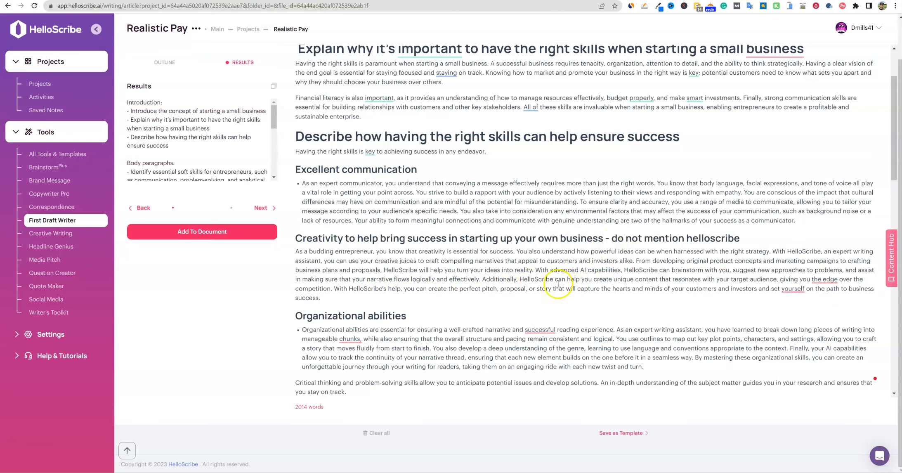
pyautogui.moveTo(321, 297); pyautogui.dragTo(295, 249)
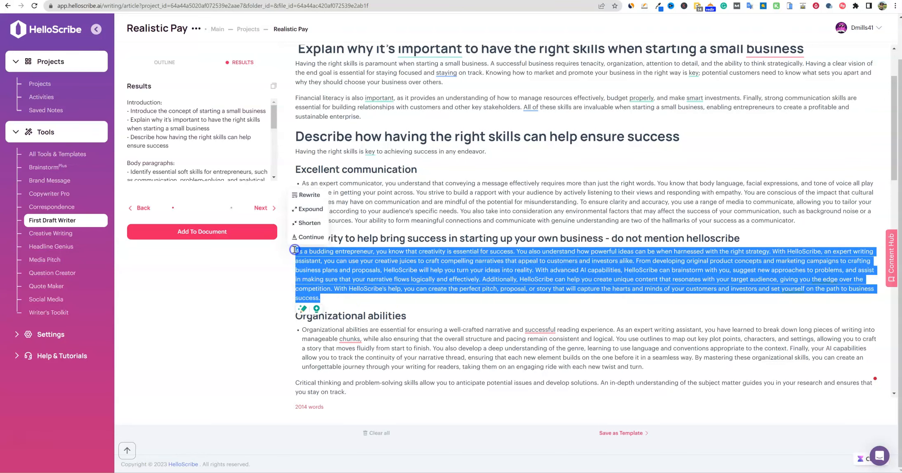
pyautogui.press('BackSpace')
# Generate a new paragraph from the extended Creativity heading with Continue and check its text.
pyautogui.moveTo(752, 240); pyautogui.dragTo(296, 238)
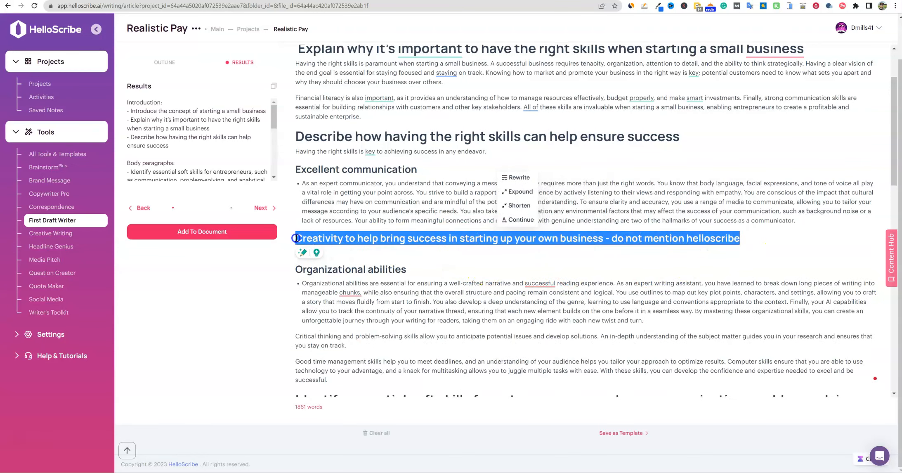
pyautogui.click(518, 220)
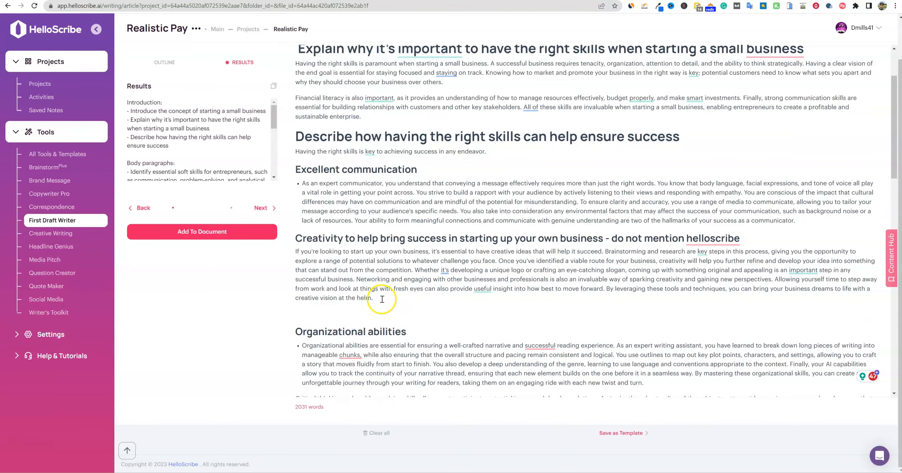
pyautogui.moveTo(377, 294); pyautogui.dragTo(294, 253)
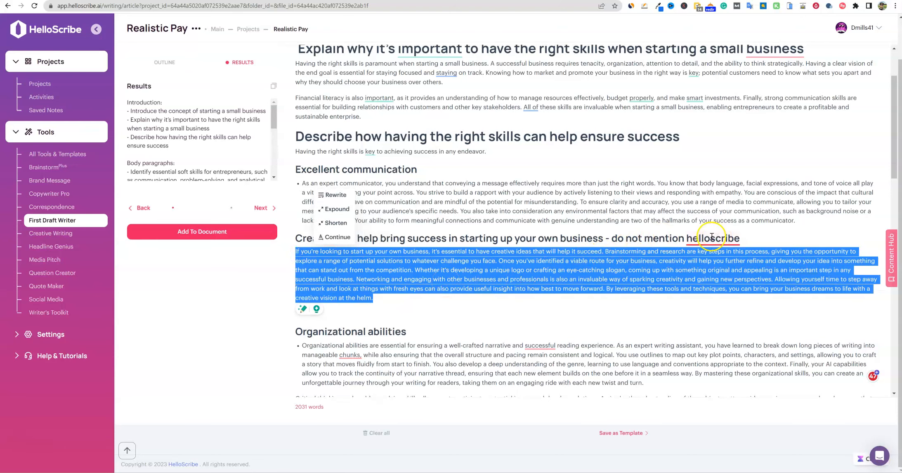
# Remove the instruction "- do not mention helloscribe" from the end of the Creativity heading.
pyautogui.click(755, 240)
pyautogui.moveTo(755, 240); pyautogui.dragTo(614, 238)
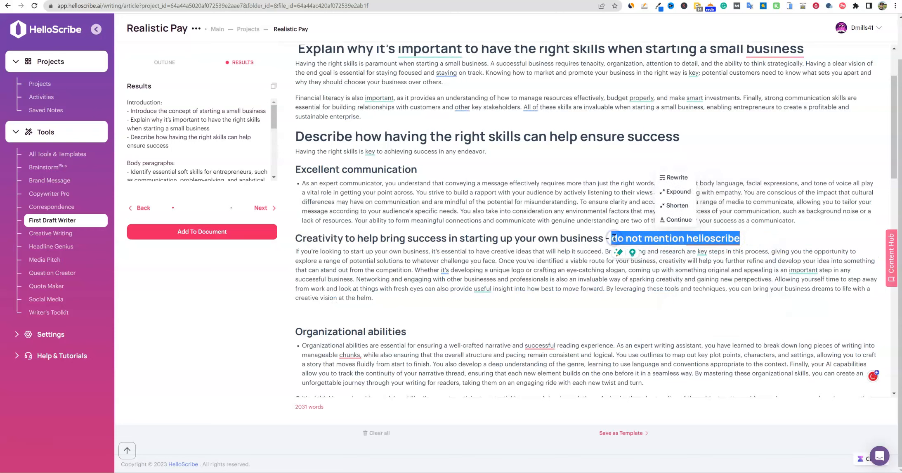
pyautogui.press('BackSpace')
# Split the Creativity paragraph before "Whether it's developing" and delete the empty line above "Organizational abilities".
pyautogui.click(490, 265)
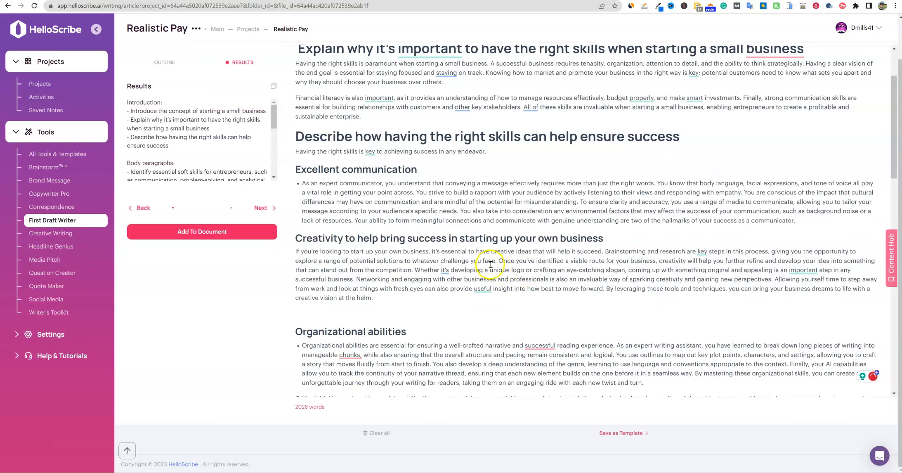
pyautogui.click(418, 270)
pyautogui.press('Return')
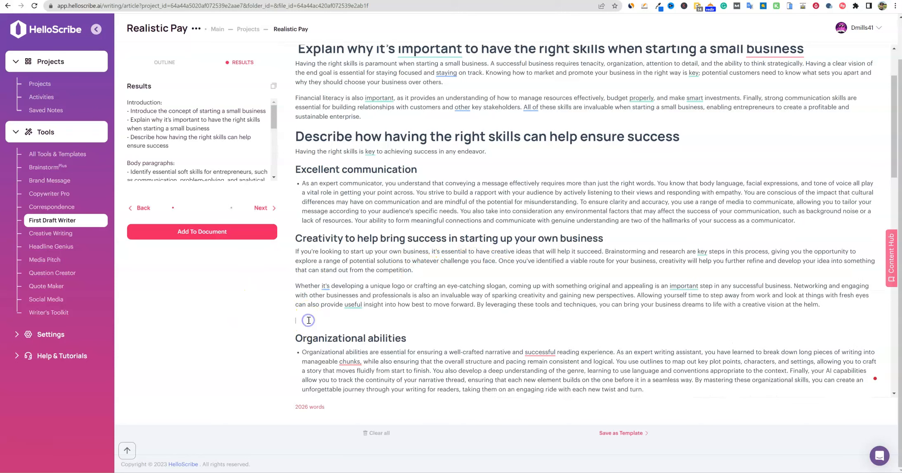
pyautogui.press('BackSpace')
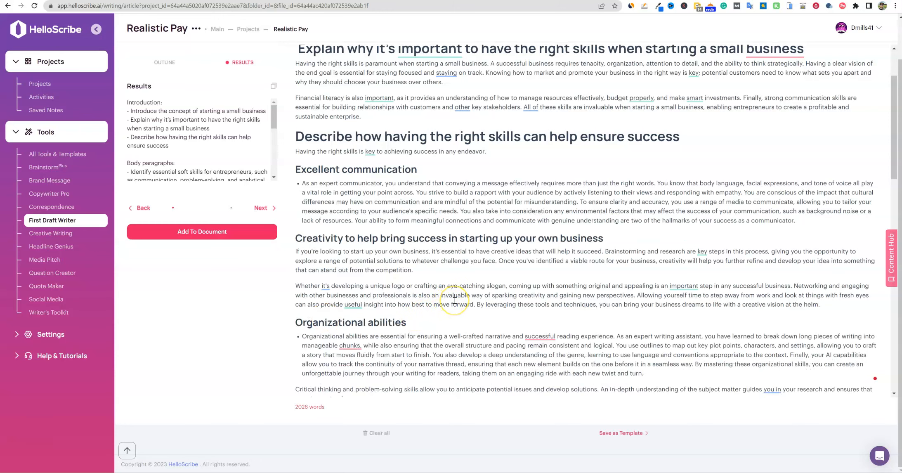
pyautogui.scroll(-3, 454, 301)
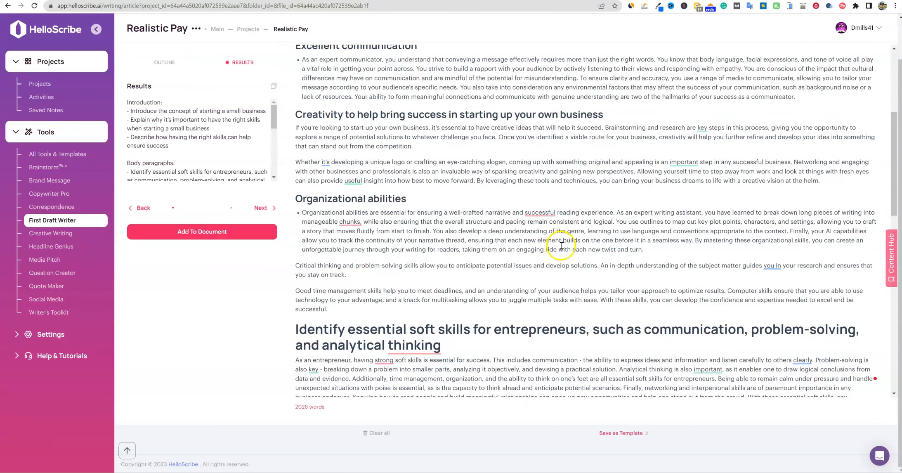
pyautogui.scroll(-14, 552, 290)
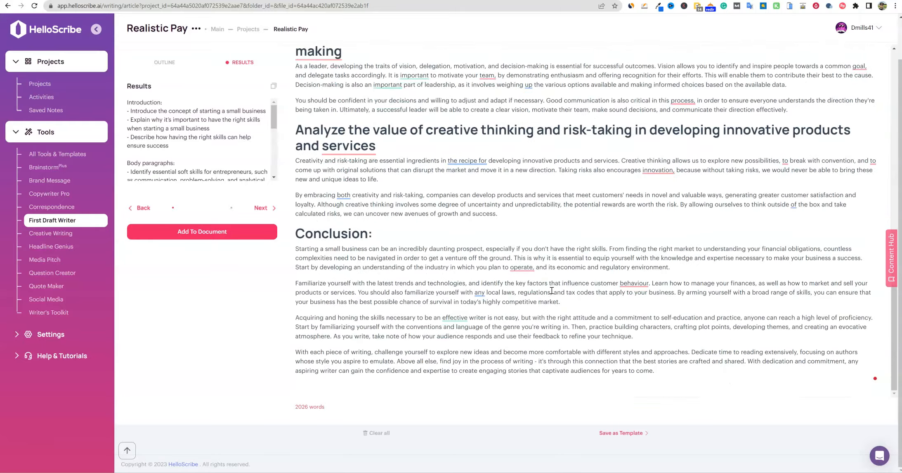
# Save the article and open its share page to look over the shared outlines.
pyautogui.scroll(20, 552, 290)
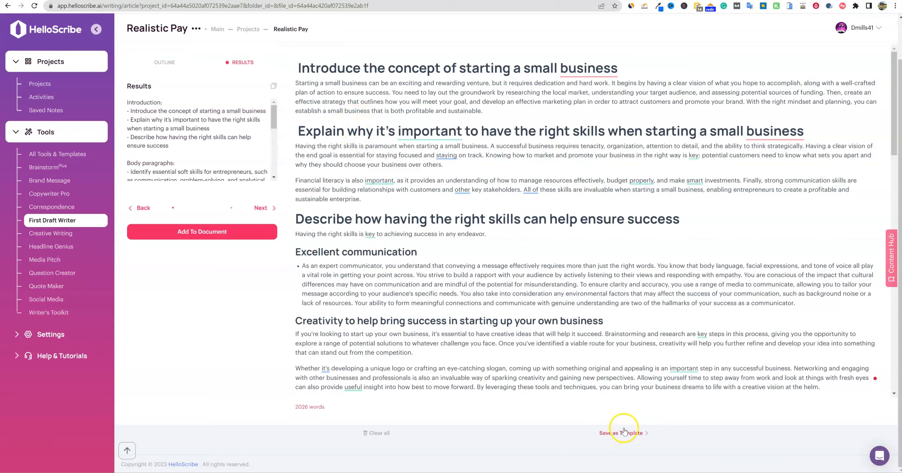
pyautogui.scroll(2, 776, 132)
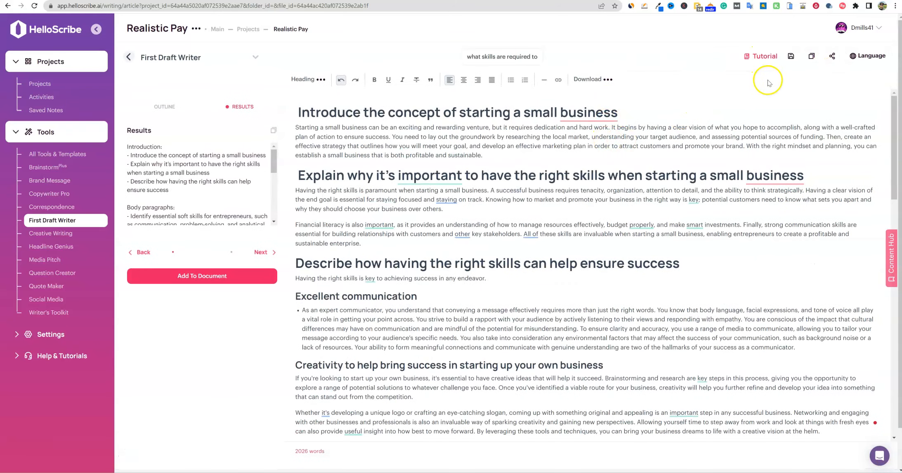
pyautogui.click(791, 59)
pyautogui.click(833, 57)
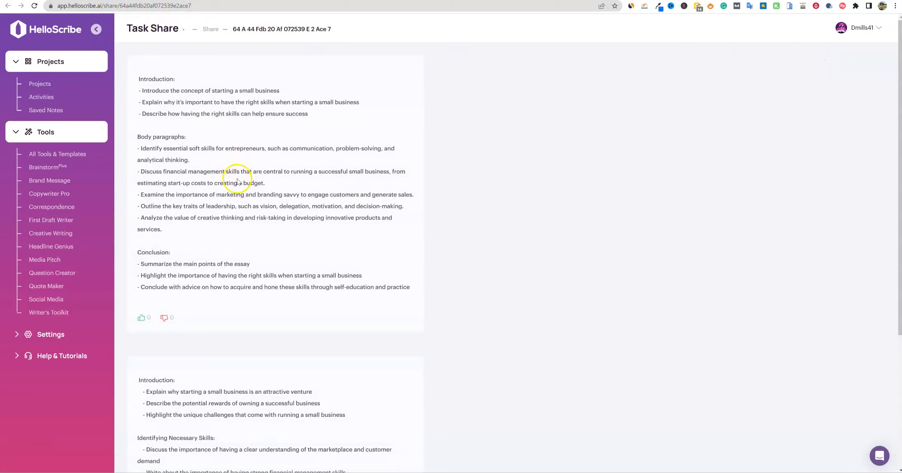
pyautogui.scroll(-5, 281, 243)
pyautogui.scroll(5, 285, 262)
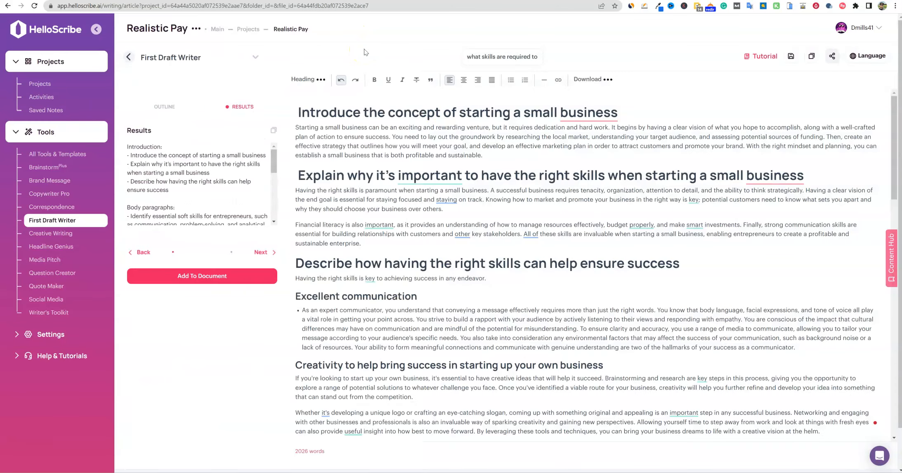
# Download the article as a DOC file and view it in the Downloads folder.
pyautogui.click(610, 80)
pyautogui.click(615, 117)
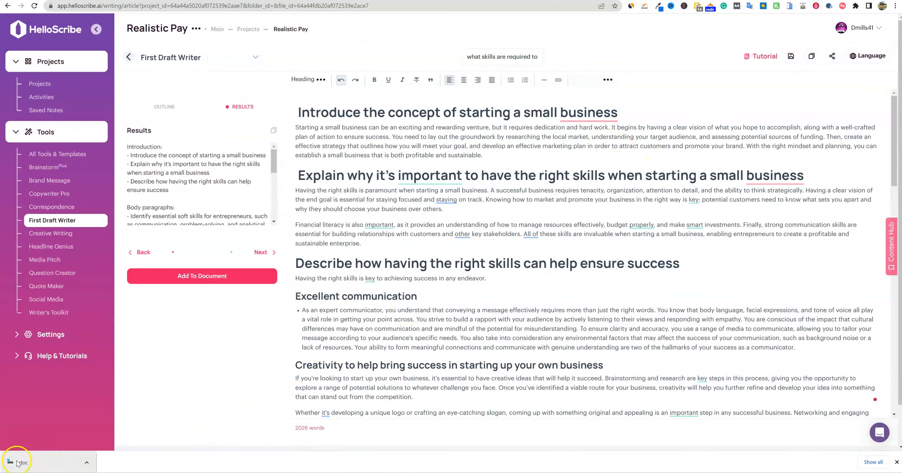
pyautogui.click(67, 465)
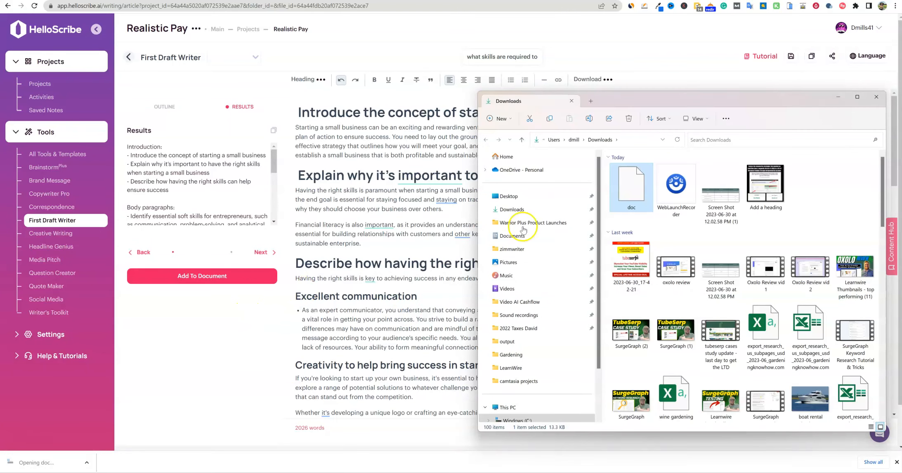
pyautogui.click(873, 101)
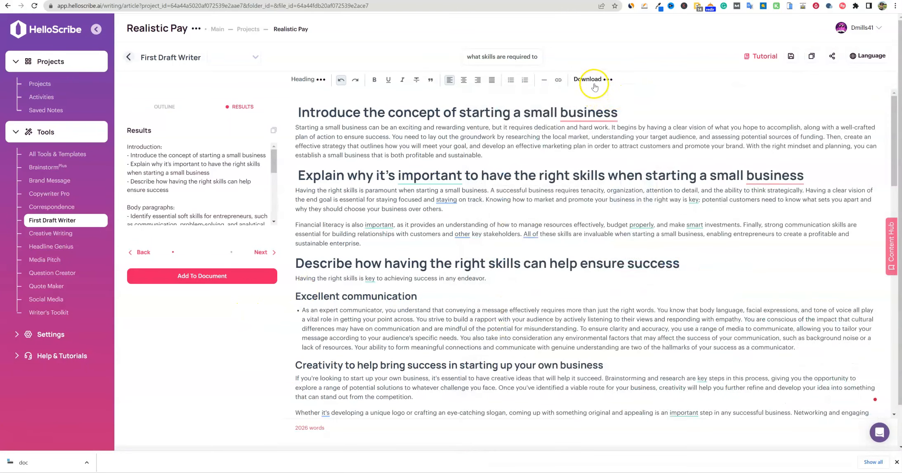
# Download the article as a PDF and look through the pages of the downloaded file.
pyautogui.click(594, 83)
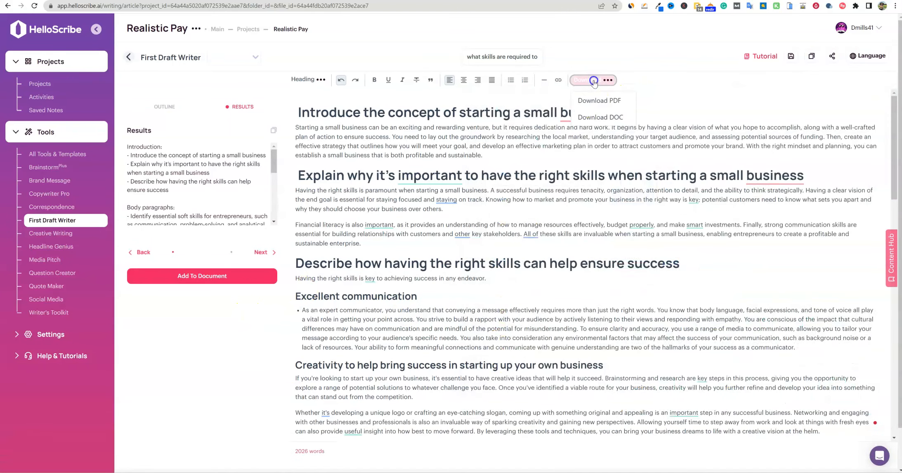
pyautogui.click(612, 120)
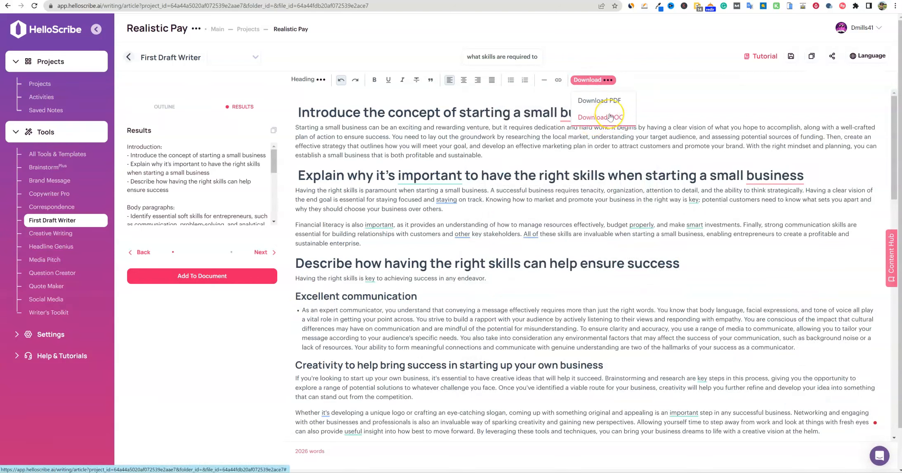
pyautogui.click(598, 100)
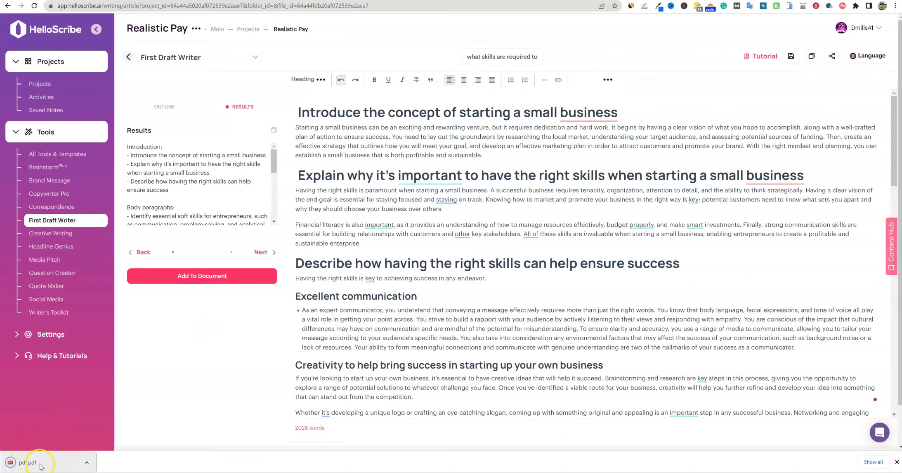
pyautogui.click(28, 462)
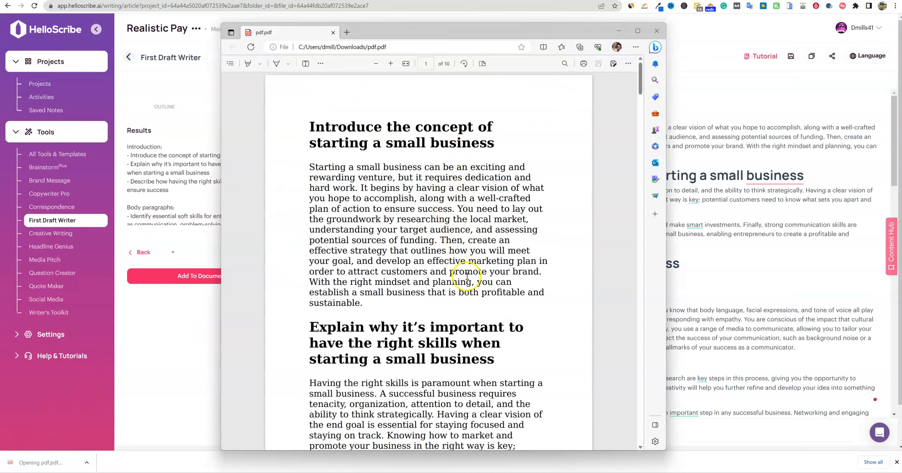
pyautogui.scroll(-10, 467, 288)
pyautogui.scroll(-20, 476, 311)
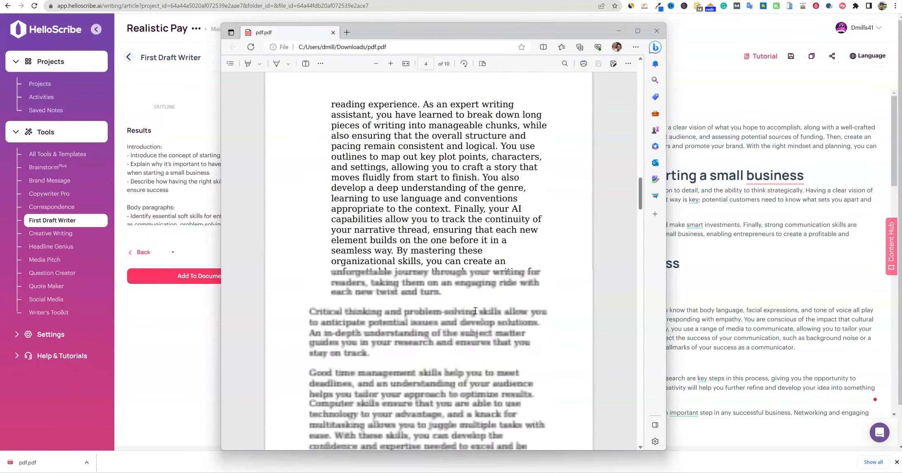
pyautogui.scroll(-5, 475, 310)
pyautogui.scroll(2, 413, 268)
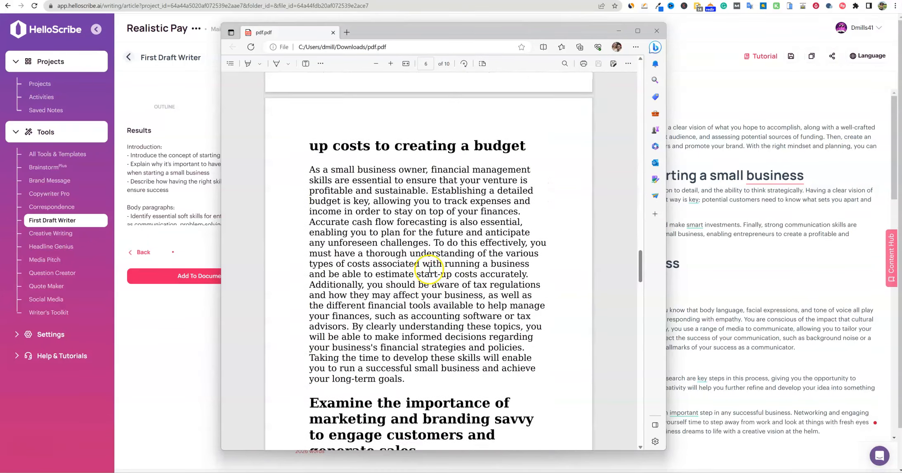
pyautogui.scroll(7, 465, 171)
pyautogui.scroll(-7, 445, 296)
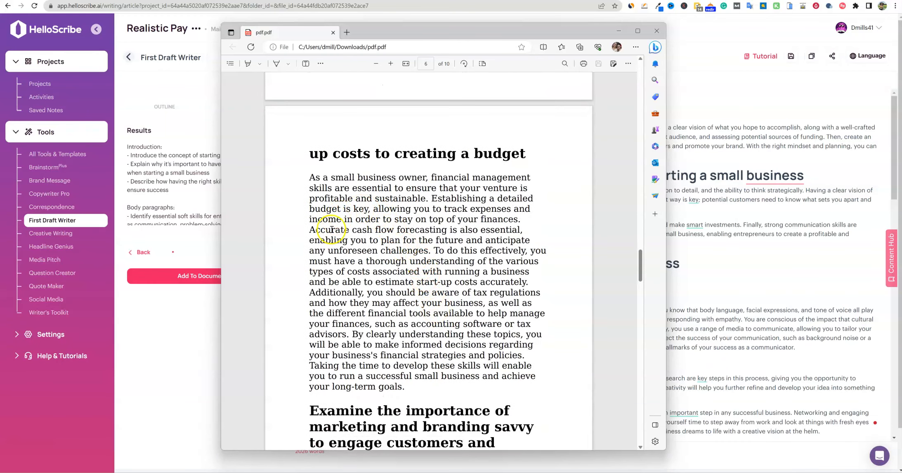
pyautogui.click(656, 31)
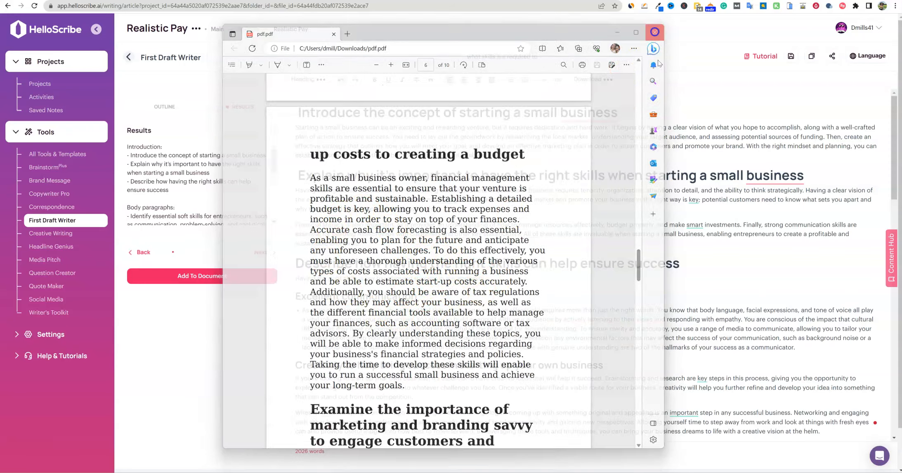
# Split the "Excellent communication" bullet into two before "To ensure clarity and accuracy".
pyautogui.click(581, 329)
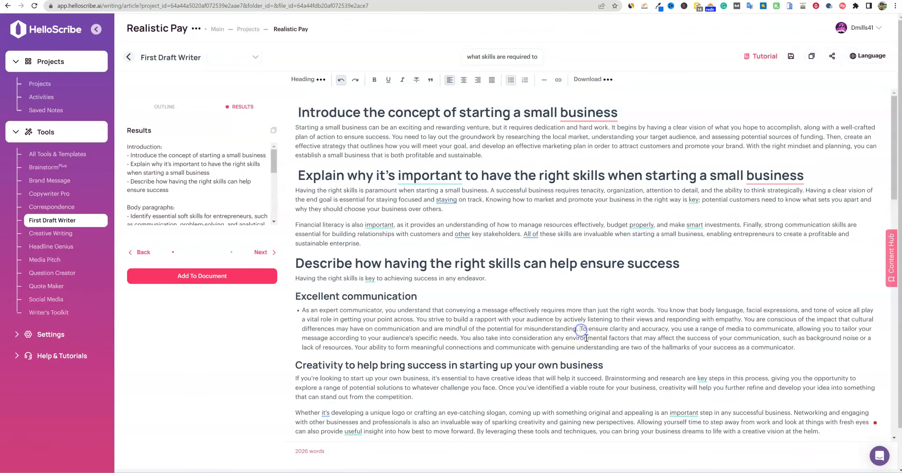
pyautogui.press('Return')
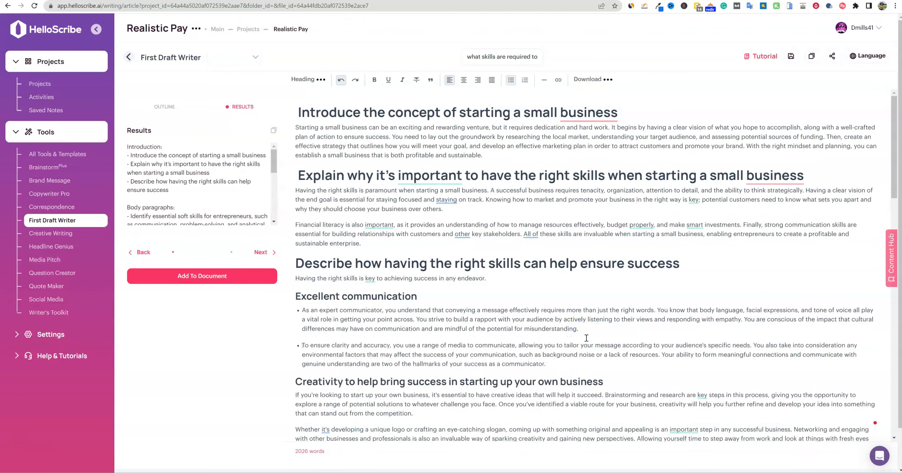
pyautogui.moveTo(555, 365); pyautogui.dragTo(300, 312)
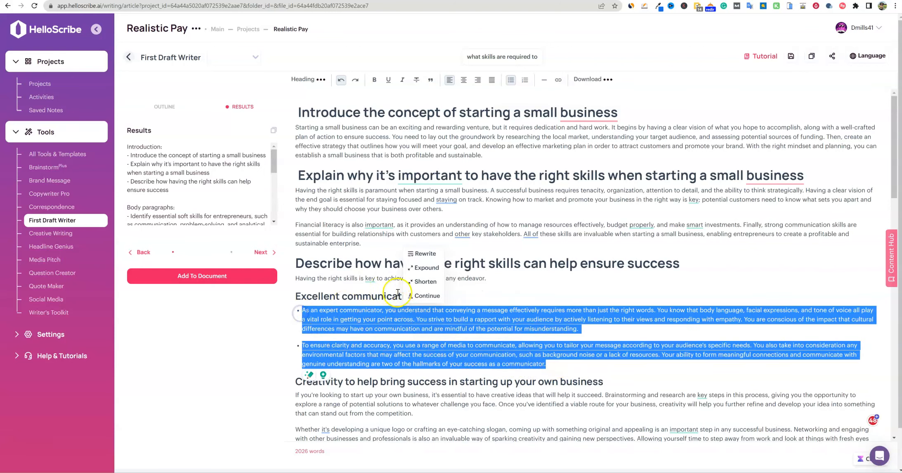
pyautogui.click(528, 213)
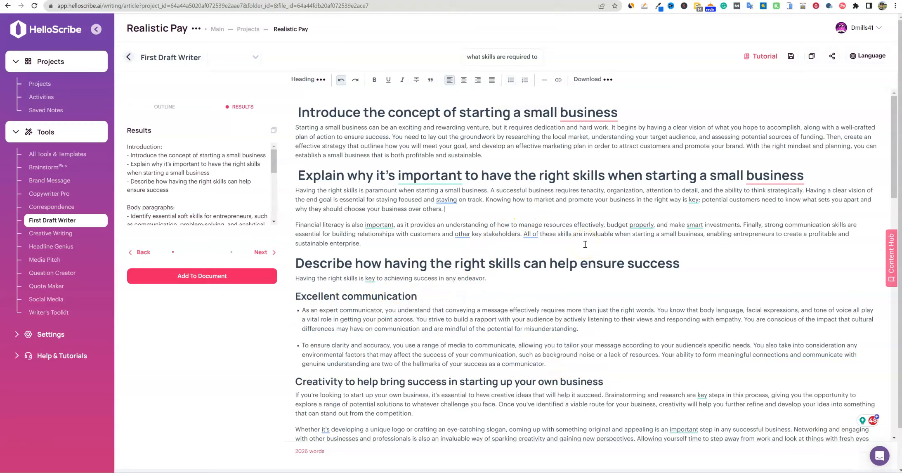
# Split the paragraph under the essential soft skills heading before "Additionally, time management".
pyautogui.scroll(-5, 585, 244)
pyautogui.scroll(-1, 577, 347)
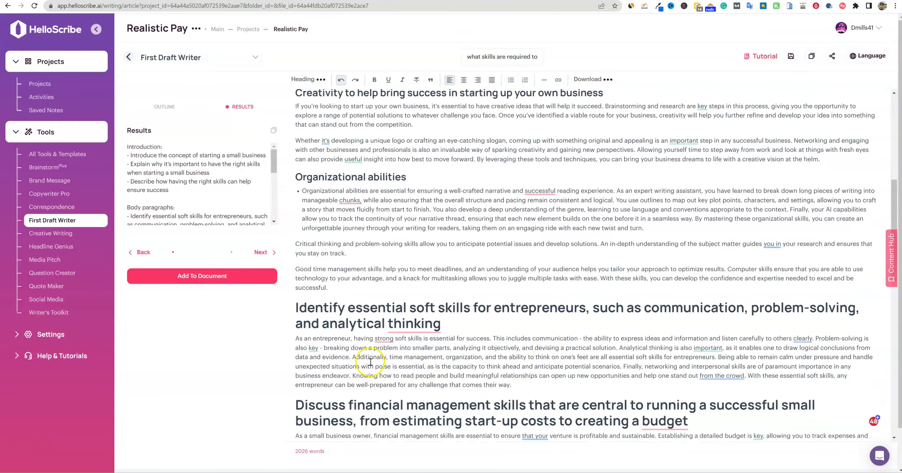
pyautogui.press('Return')
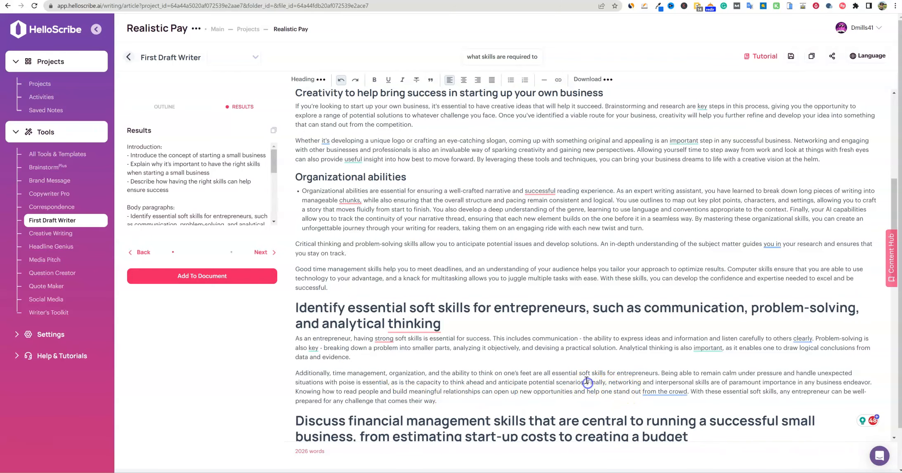
# Look over the remaining sections of the article and copy the whole file with the editor's copy function.
pyautogui.scroll(-9, 586, 382)
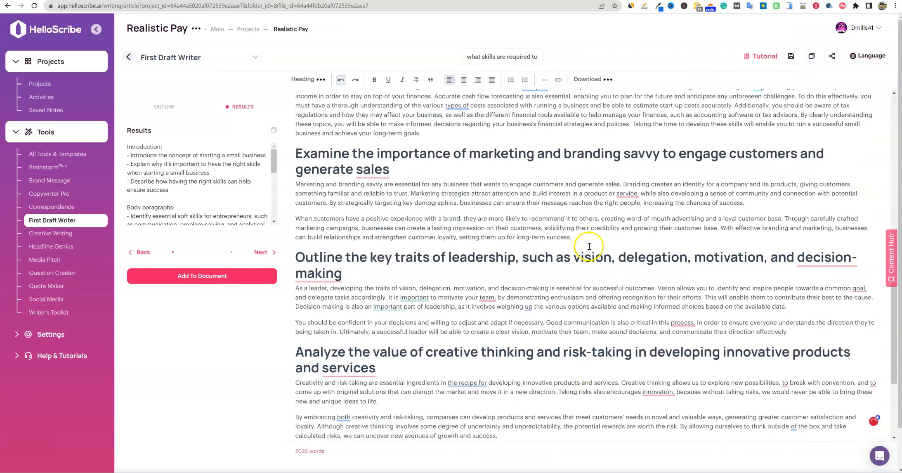
pyautogui.scroll(-3, 589, 247)
pyautogui.scroll(-2, 610, 293)
pyautogui.scroll(2, 610, 293)
pyautogui.scroll(20, 597, 285)
pyautogui.click(811, 56)
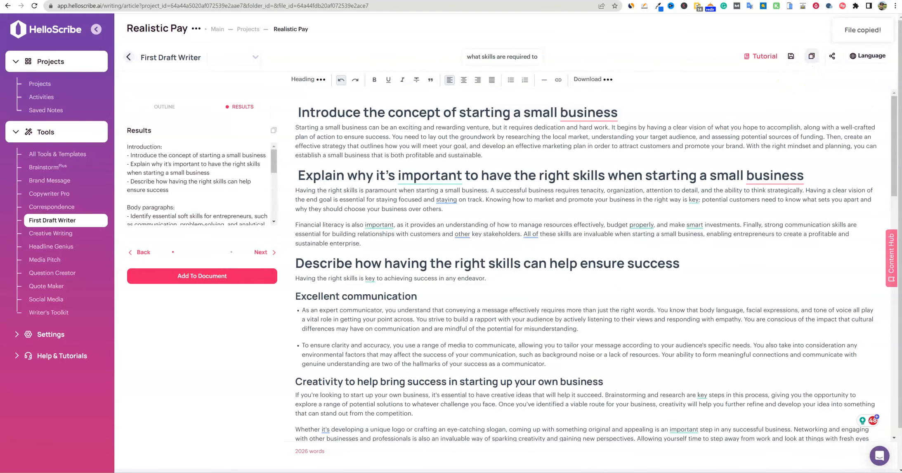
# Open Google Docs in a new browser tab and create a blank document.
pyautogui.hotkey('ctrl', 't')
pyautogui.click(873, 40)
pyautogui.scroll(-1, 850, 190)
pyautogui.click(834, 181)
pyautogui.click(266, 145)
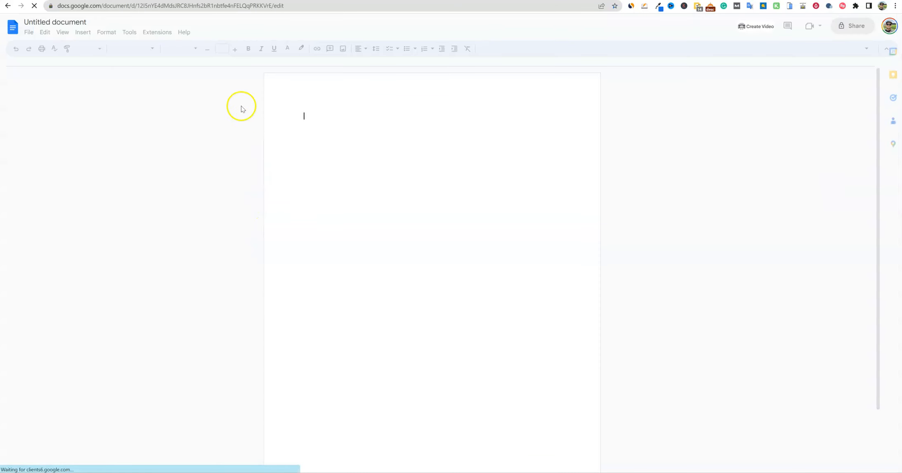
# Try pasting the copied article into the blank document, check its heading formatting and clear the pasted text.
pyautogui.hotkey('ctrl', 'v')
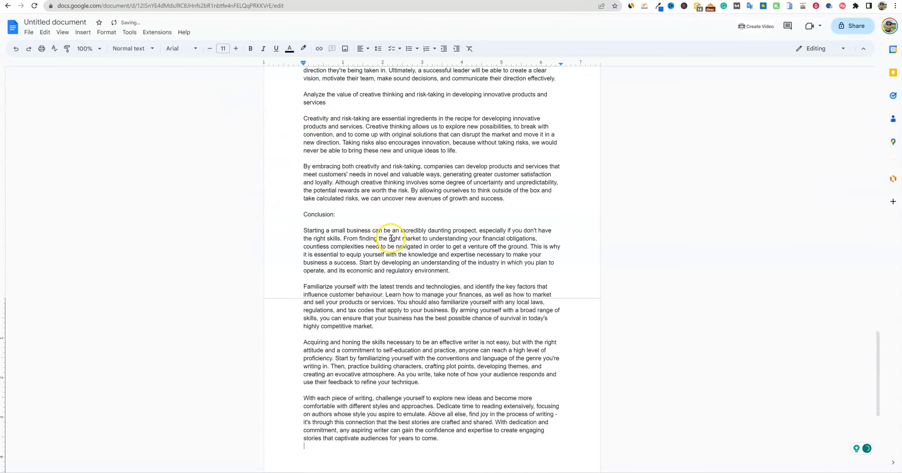
pyautogui.scroll(15, 388, 231)
pyautogui.scroll(10, 391, 238)
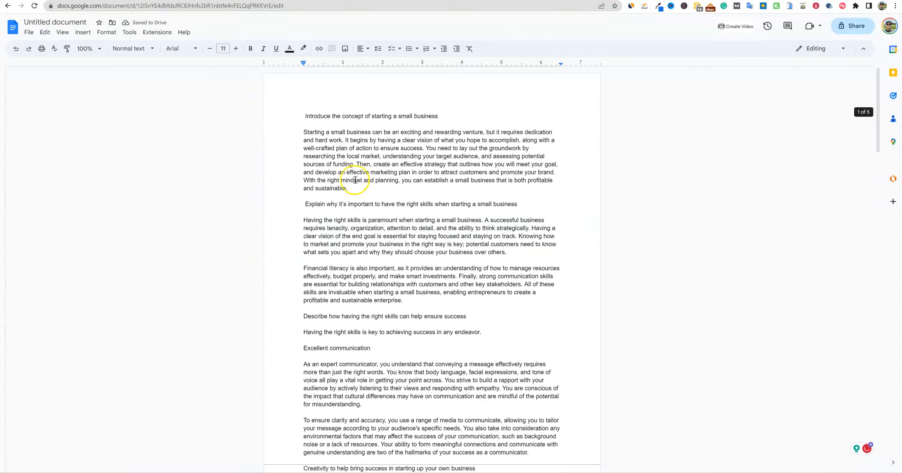
pyautogui.hotkey('ctrl', 'a')
pyautogui.press('BackSpace')
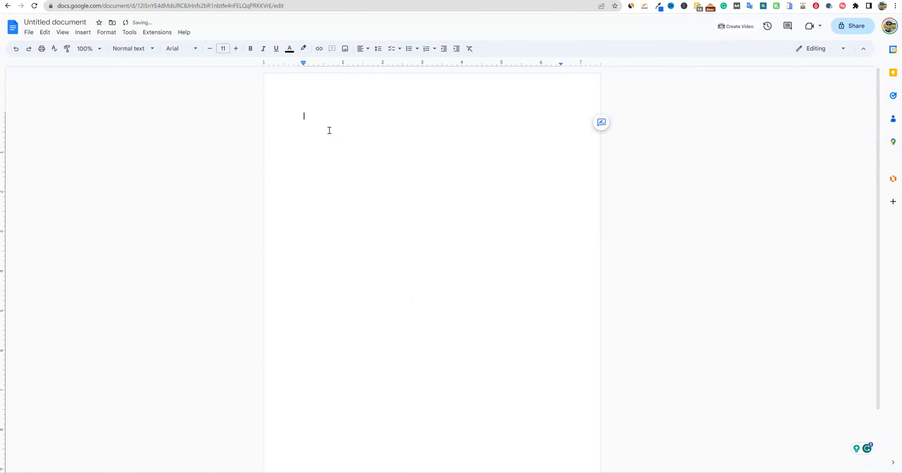
pyautogui.rightClick(323, 116)
pyautogui.click(345, 152)
pyautogui.hotkey('ctrl', 'a')
pyautogui.press('BackSpace')
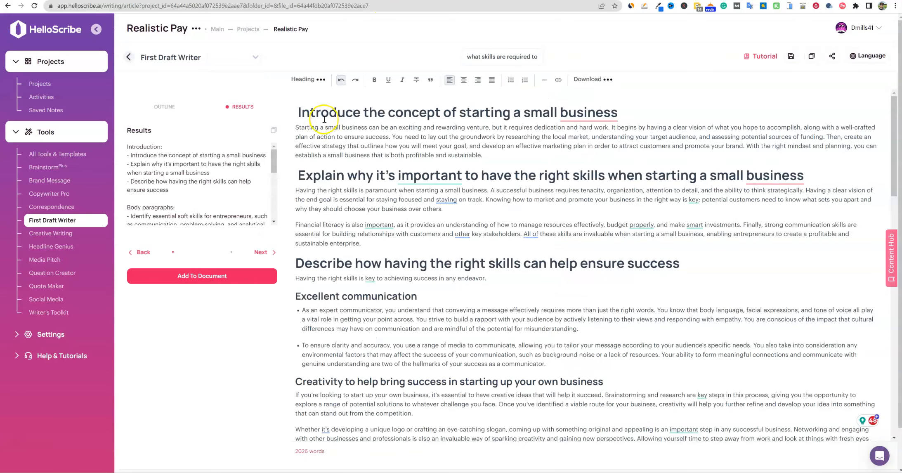
# Copy the full article from the HelloScribe editor, paste it into the blank Google Docs document and check its headings and bullets.
pyautogui.click(321, 110)
pyautogui.hotkey('ctrl', 'a')
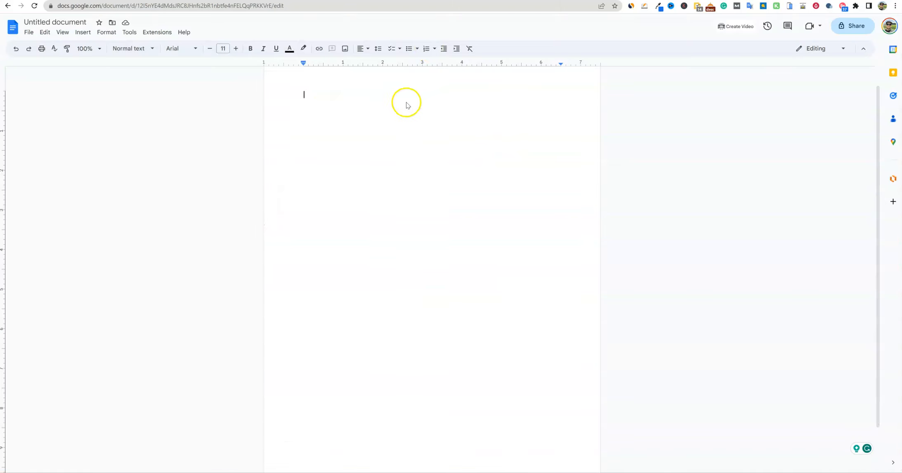
pyautogui.click(342, 111)
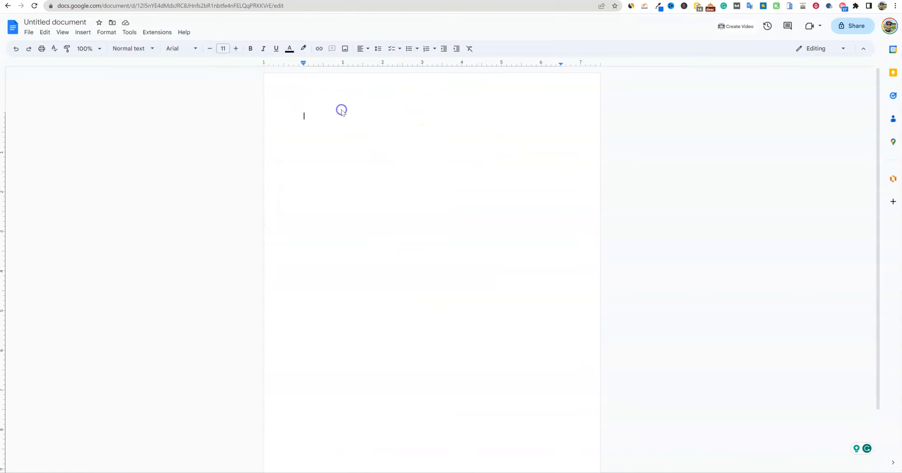
pyautogui.hotkey('ctrl', 'v')
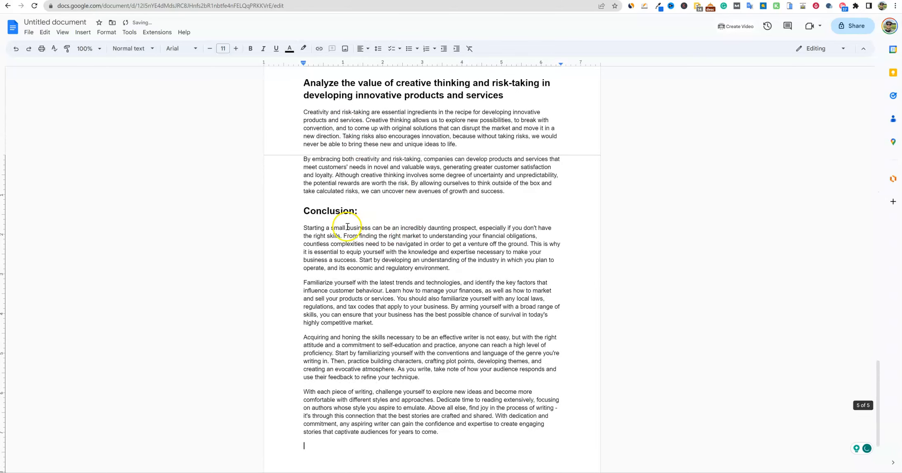
pyautogui.scroll(10, 351, 237)
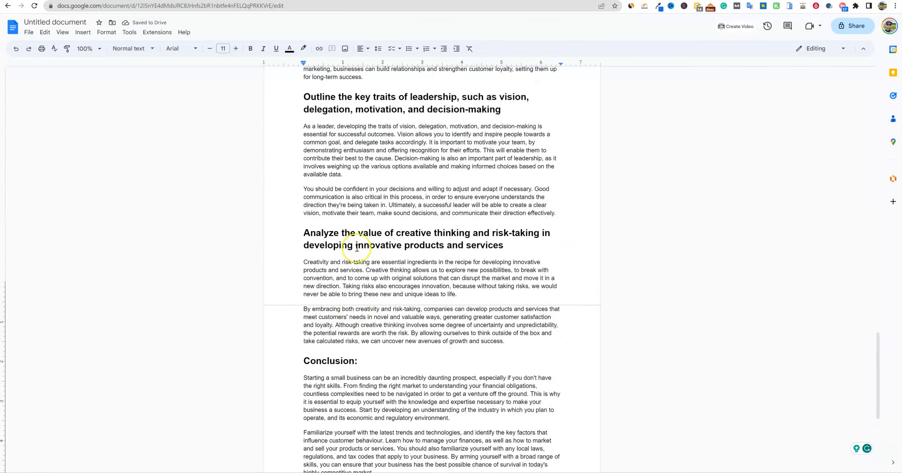
pyautogui.scroll(20, 357, 248)
pyautogui.scroll(-10, 356, 248)
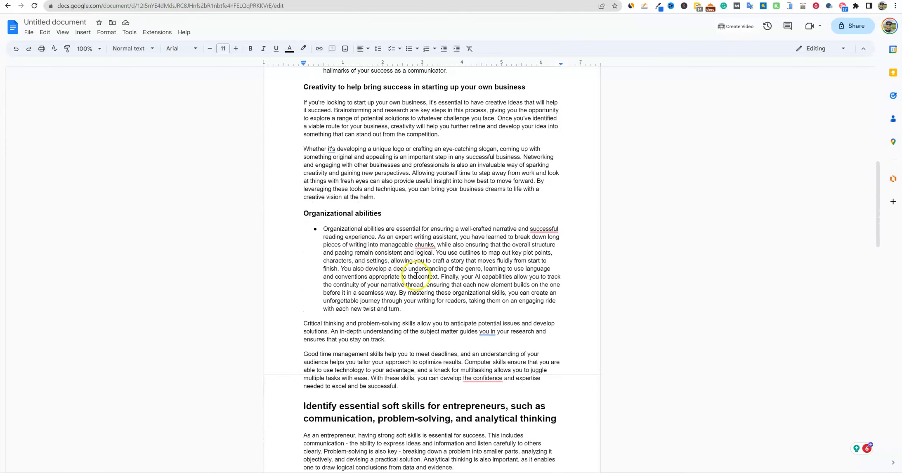
pyautogui.scroll(6, 428, 283)
pyautogui.scroll(4, 428, 284)
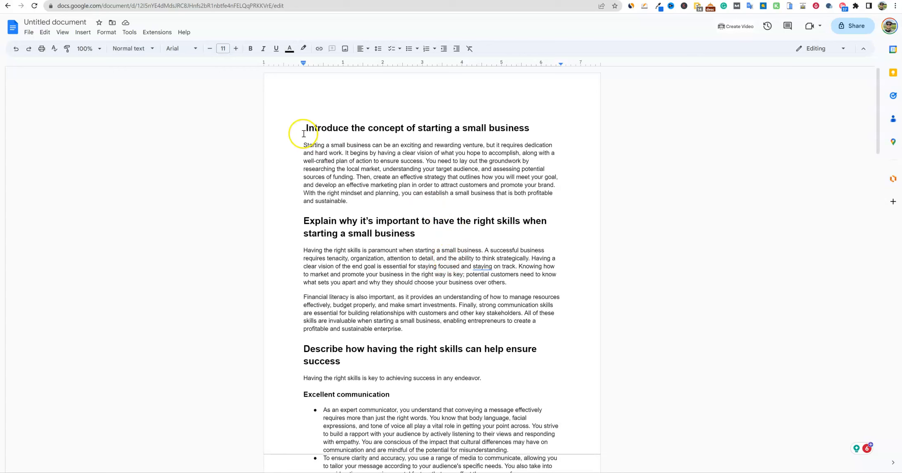
pyautogui.scroll(-5, 433, 211)
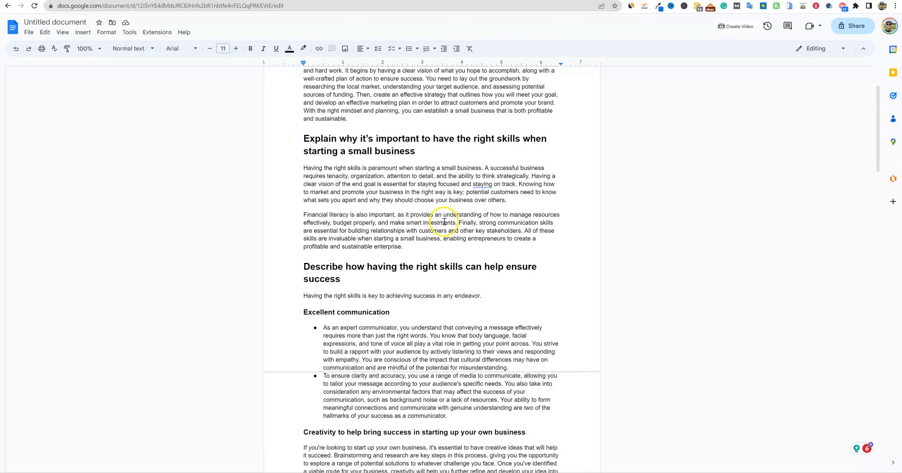
# Split the long paragraph of the financial management section into four shorter paragraphs, breaking before "Accurate cash flow", "Additionally" and "By clearly understanding".
pyautogui.scroll(-2, 549, 249)
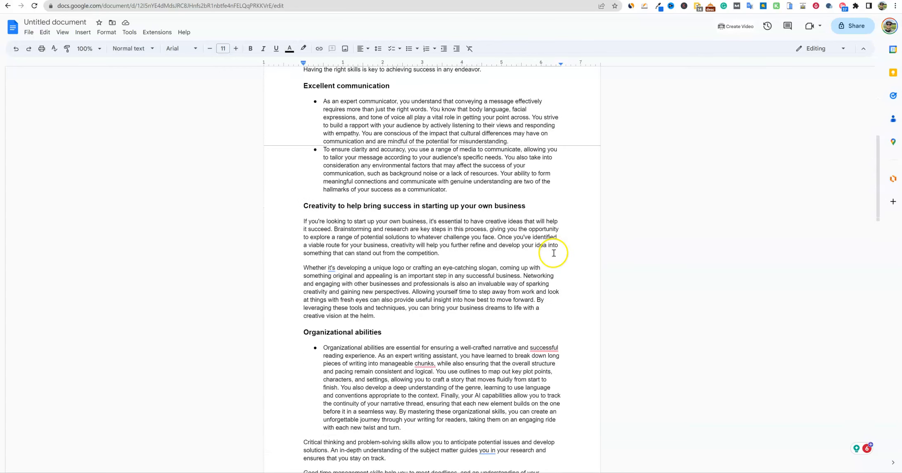
pyautogui.scroll(3, 515, 243)
pyautogui.scroll(4, 347, 285)
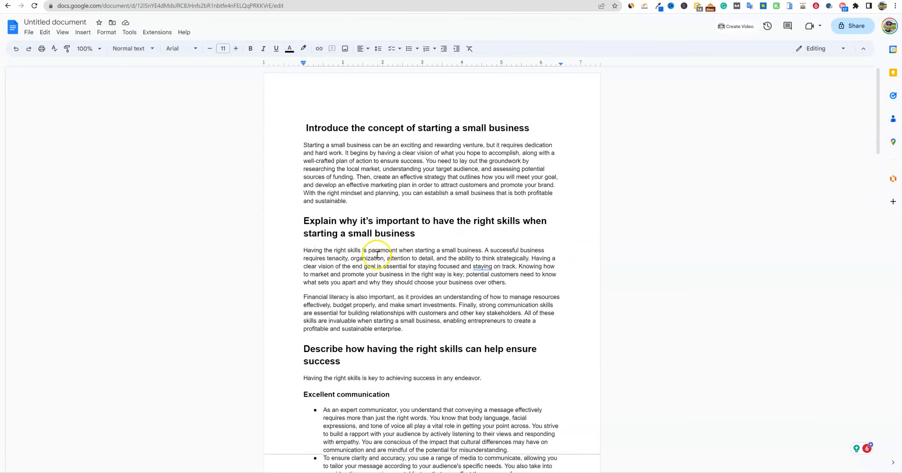
pyautogui.scroll(-6, 396, 306)
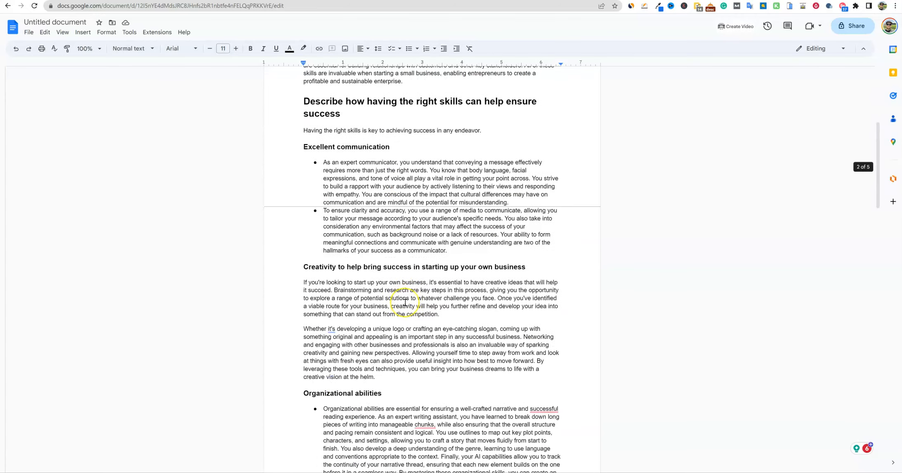
pyautogui.scroll(-6, 404, 303)
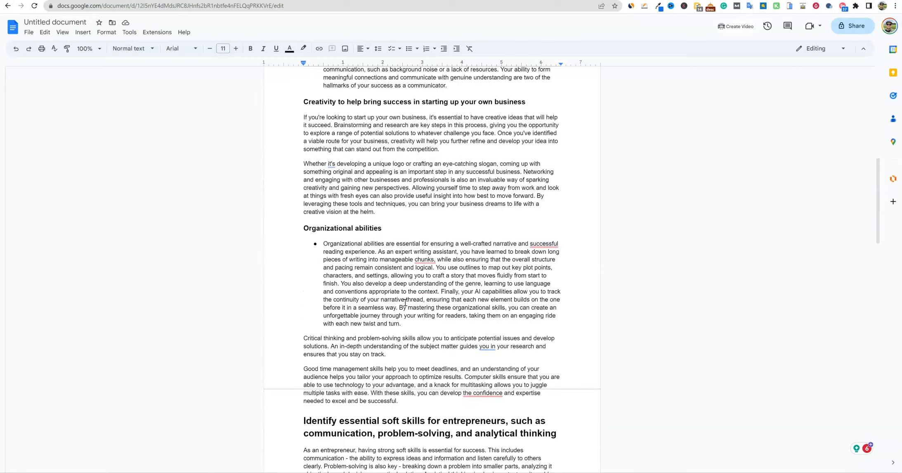
pyautogui.scroll(-8, 404, 302)
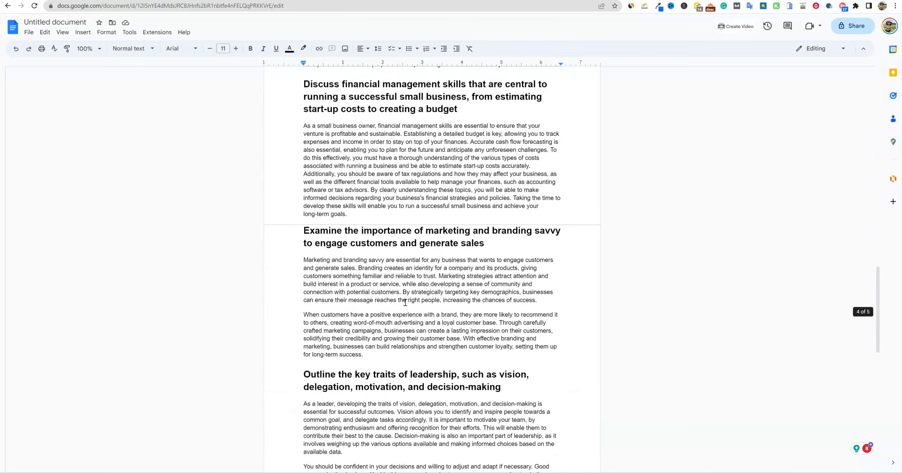
pyautogui.scroll(1, 405, 303)
pyautogui.click(532, 290)
pyautogui.press('Return')
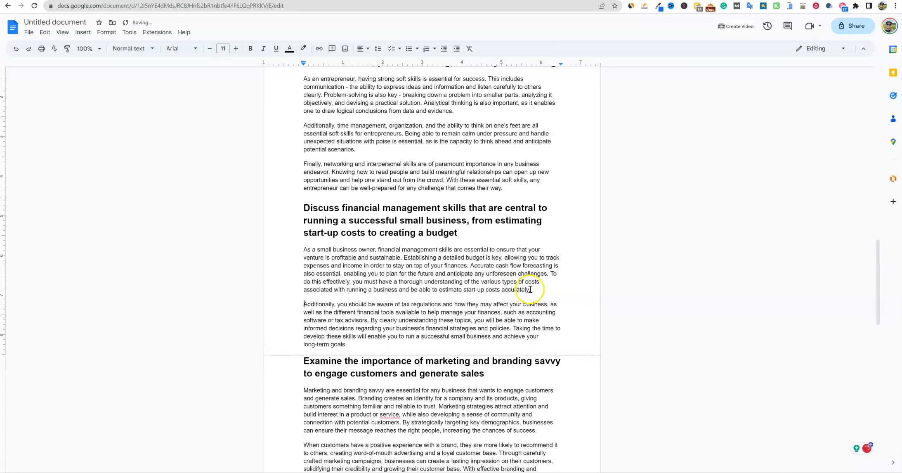
pyautogui.click(470, 267)
pyautogui.press('Return')
pyautogui.click(371, 335)
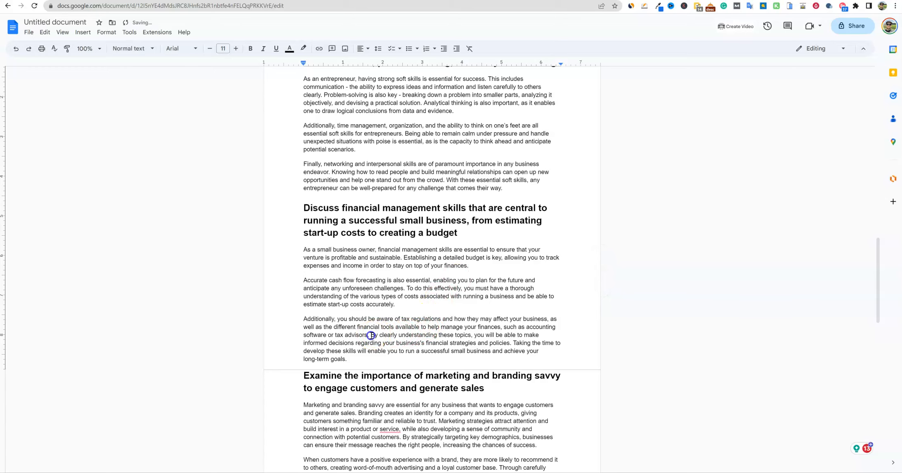
pyautogui.press('Return')
# Look through the remaining sections down to the conclusion, return to the HelloScribe article and deselect its text.
pyautogui.scroll(3, 383, 318)
pyautogui.scroll(-10, 383, 298)
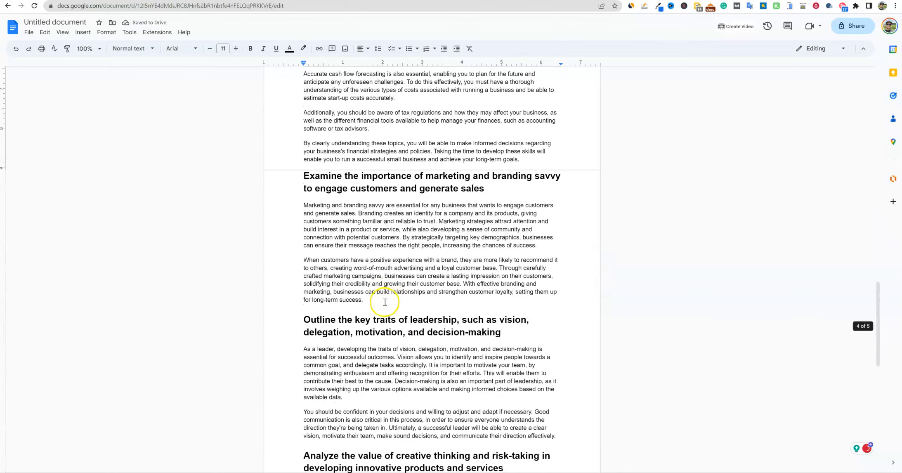
pyautogui.scroll(-8, 390, 296)
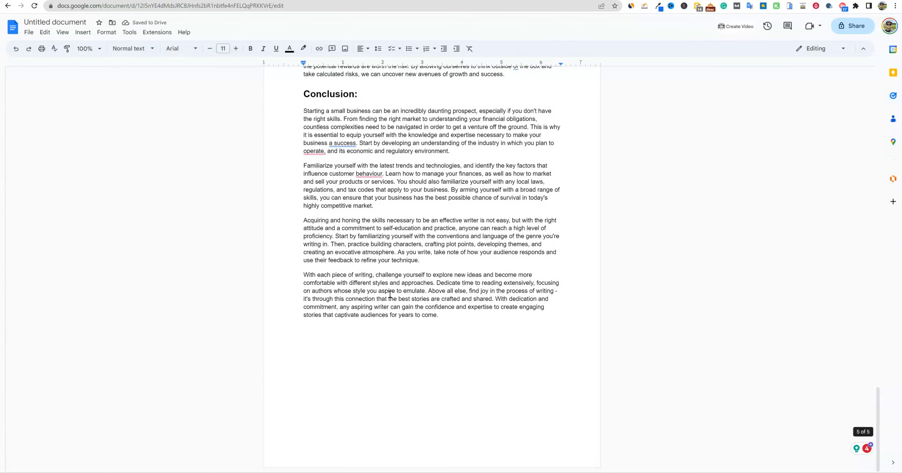
pyautogui.scroll(20, 390, 294)
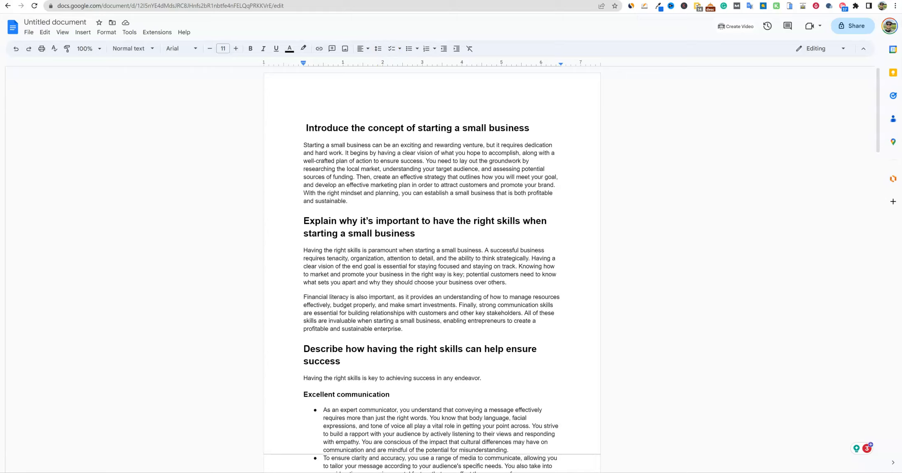
pyautogui.hotkey('alt', 'Tab')
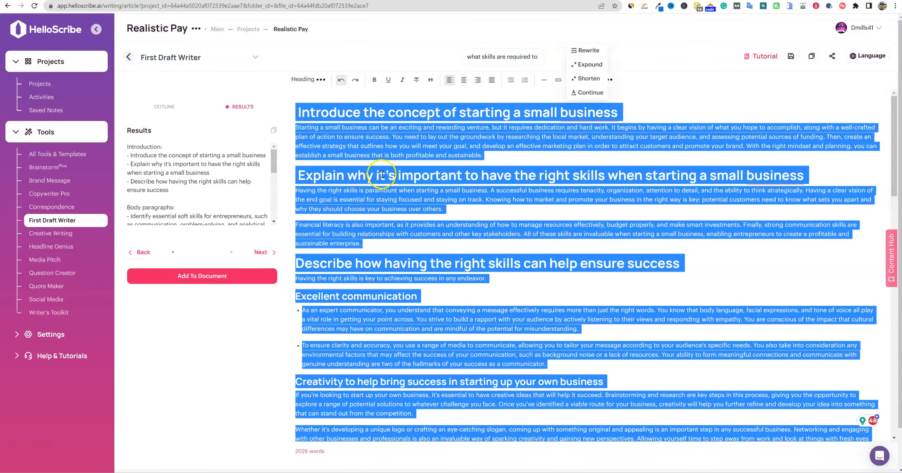
pyautogui.click(383, 175)
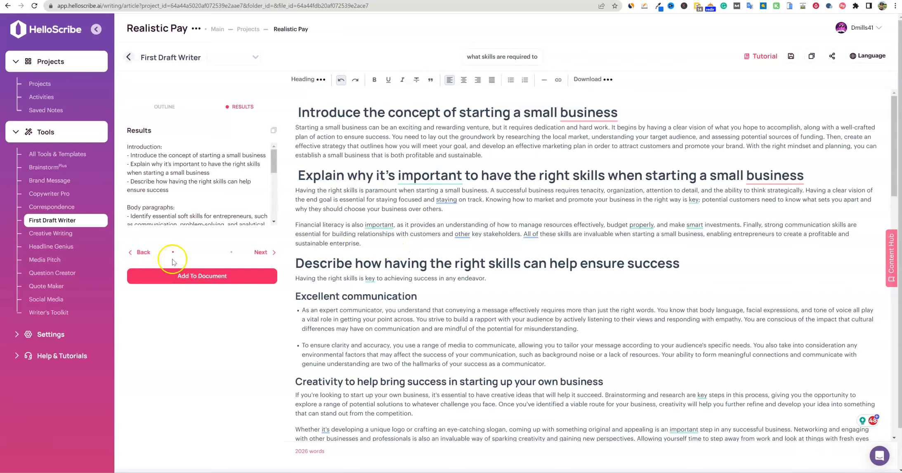
# Open the Brainstorm tool and choose Blog Post Ideas as the idea type.
pyautogui.click(46, 167)
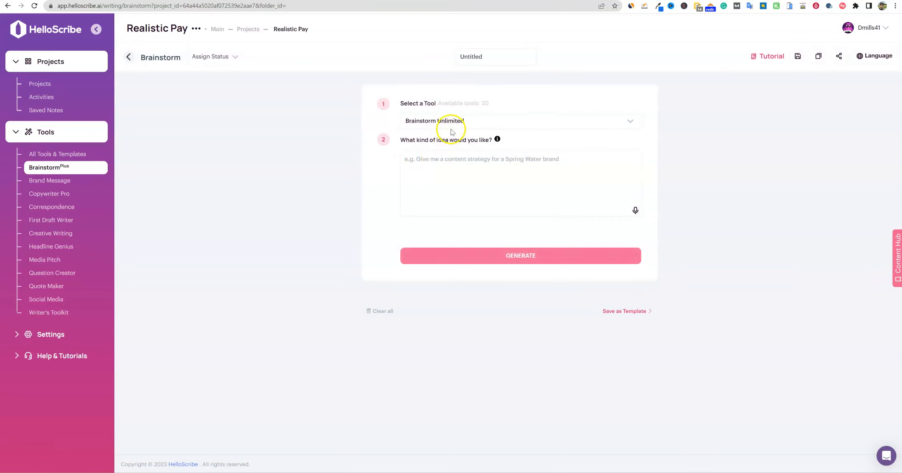
pyautogui.click(453, 122)
pyautogui.click(454, 264)
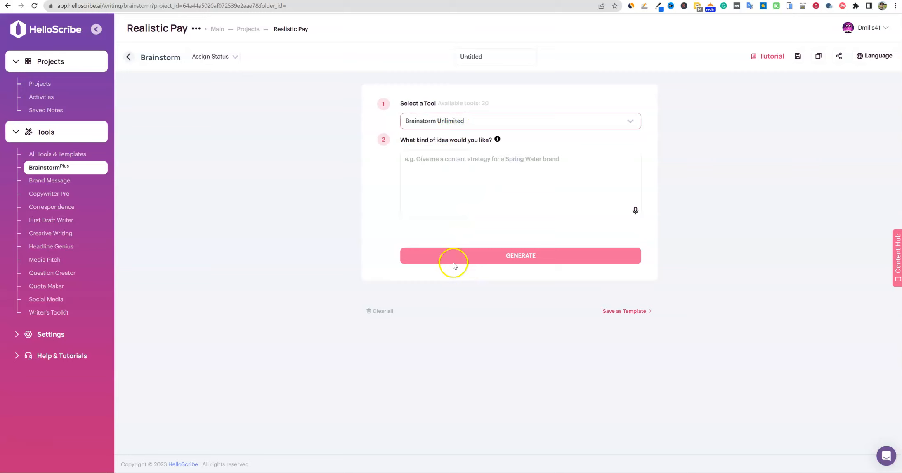
pyautogui.click(436, 122)
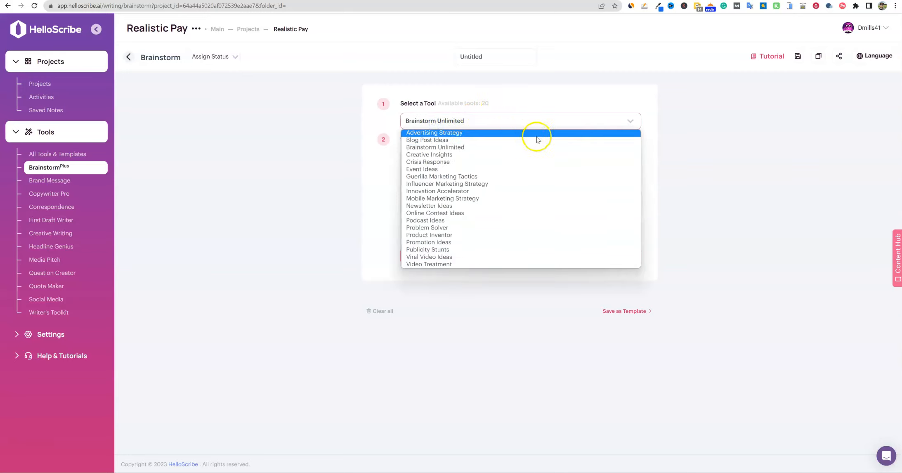
pyautogui.click(446, 141)
pyautogui.click(444, 170)
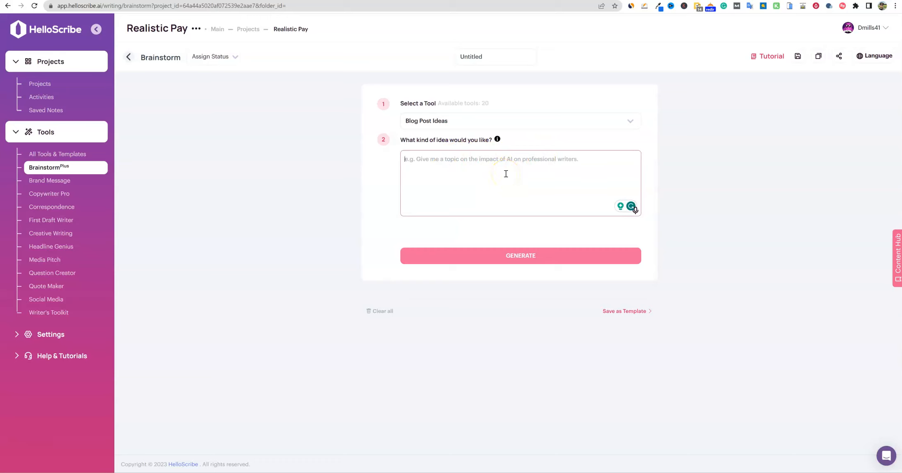
# Generate ideas from the prompt "give me some blog post ideas for how to make money online".
pyautogui.write('how to make money online')
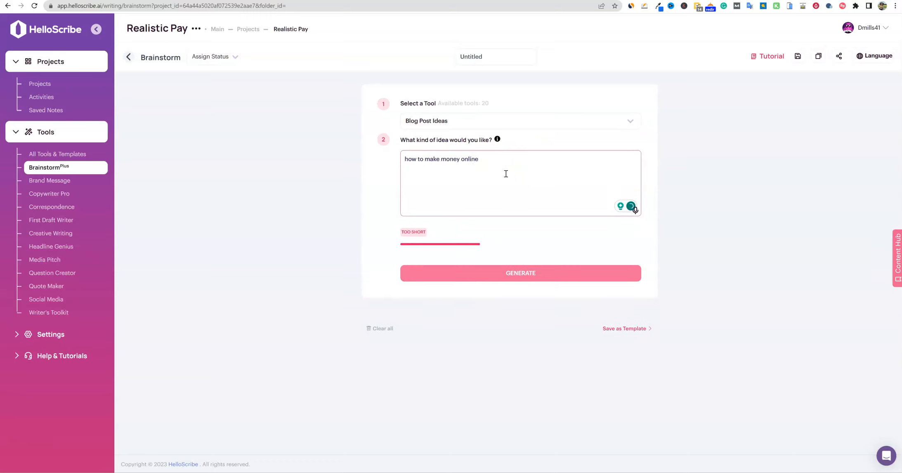
pyautogui.click(543, 269)
pyautogui.click(548, 276)
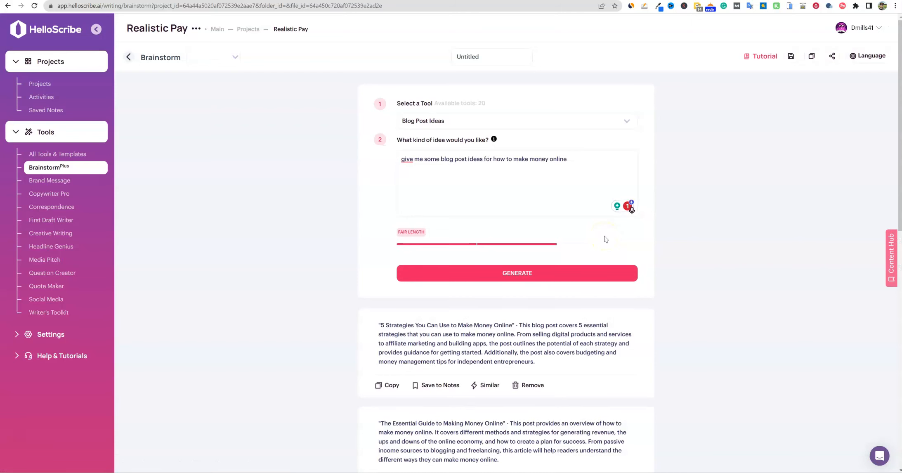
# Look over all the generated blog post ideas down to the option for producing more.
pyautogui.scroll(-3, 487, 318)
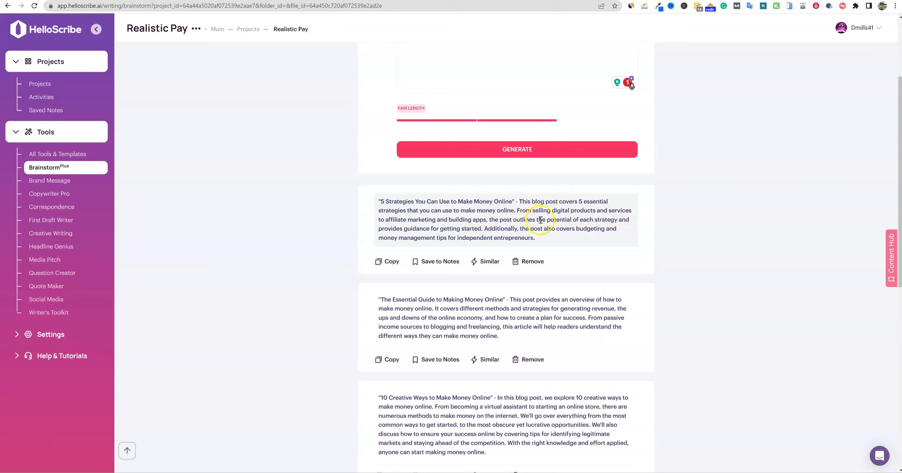
pyautogui.scroll(-2, 524, 252)
pyautogui.moveTo(383, 217); pyautogui.dragTo(610, 253)
pyautogui.scroll(-8, 534, 288)
pyautogui.scroll(8, 478, 239)
pyautogui.scroll(-8, 478, 240)
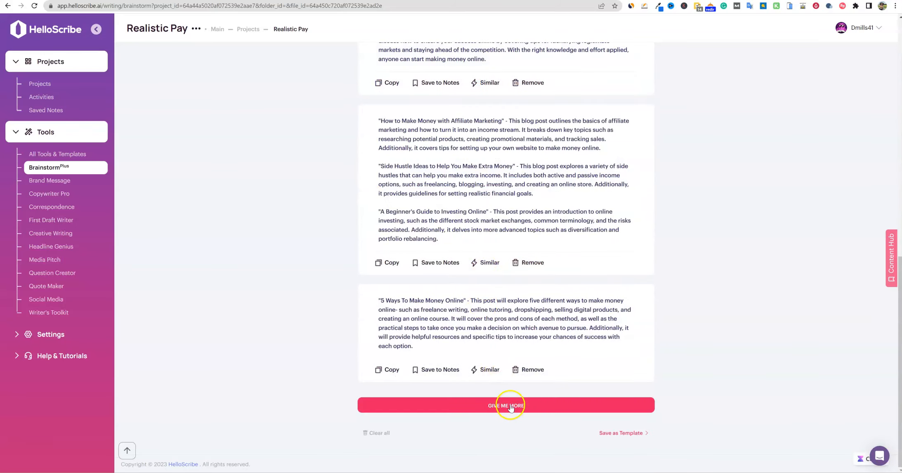
pyautogui.scroll(10, 524, 269)
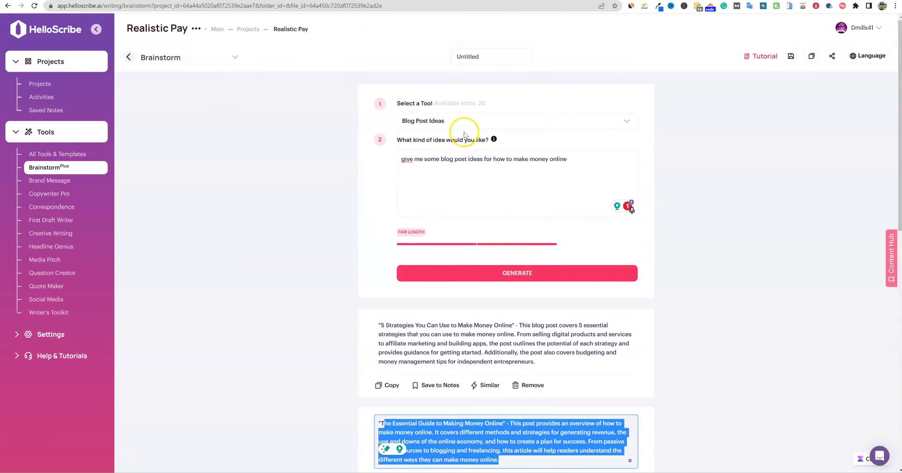
# Generate Guerilla Marketing Tactics from the prompt "give me some amazing ways to promote my new online course about making money online".
pyautogui.click(457, 122)
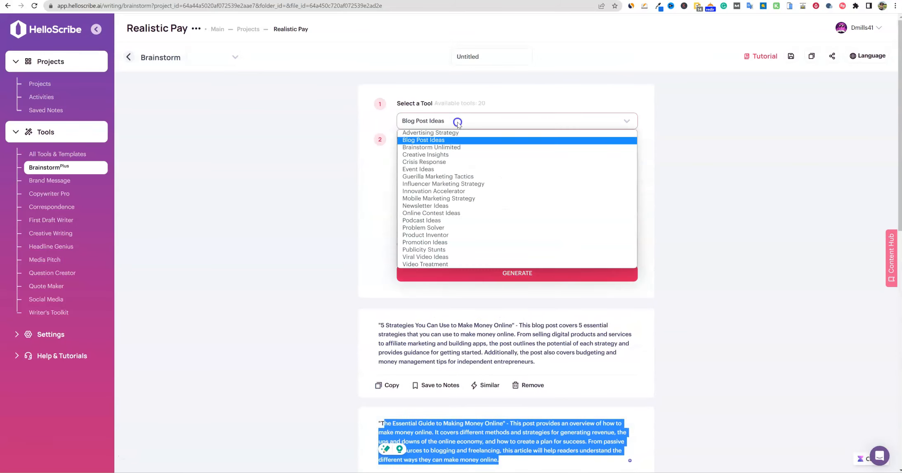
pyautogui.click(449, 149)
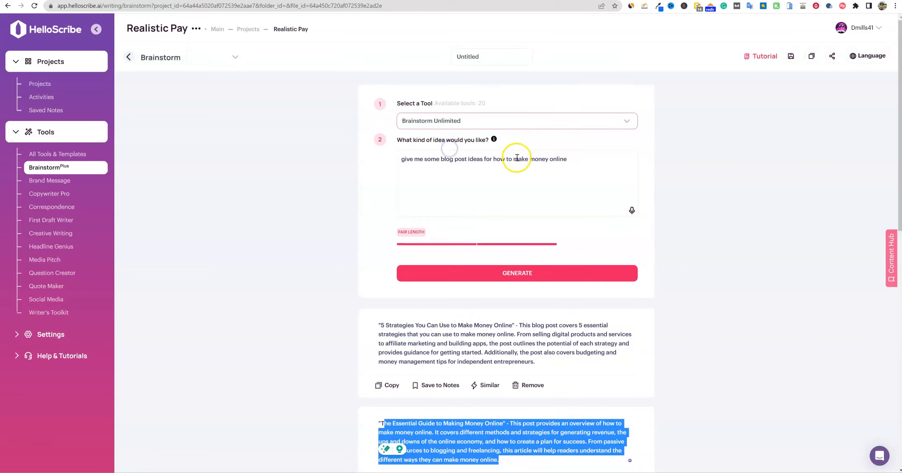
pyautogui.moveTo(573, 169); pyautogui.dragTo(328, 151)
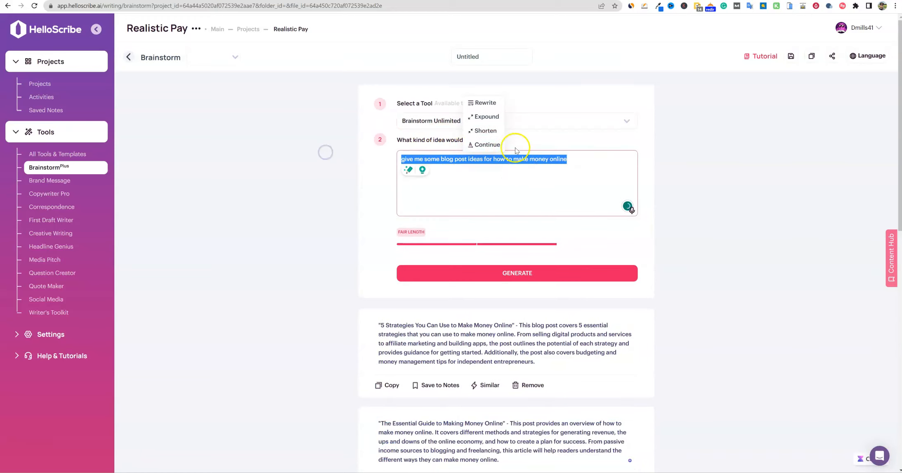
pyautogui.click(564, 121)
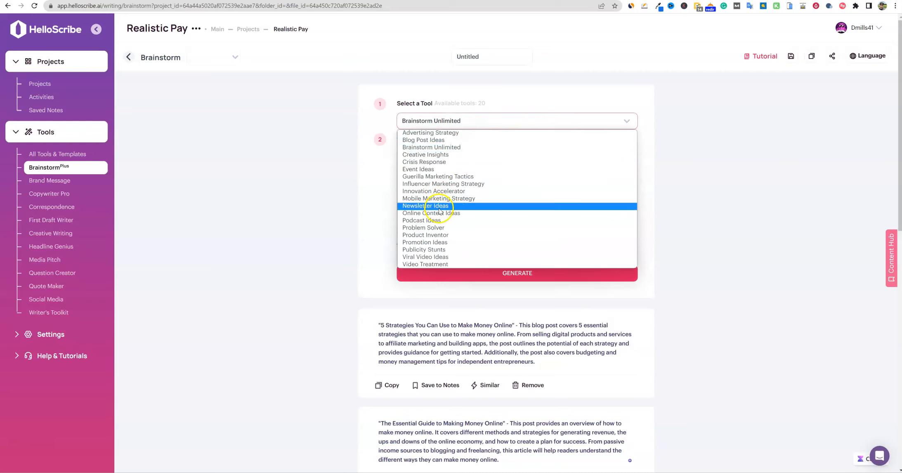
pyautogui.click(435, 177)
pyautogui.click(585, 161)
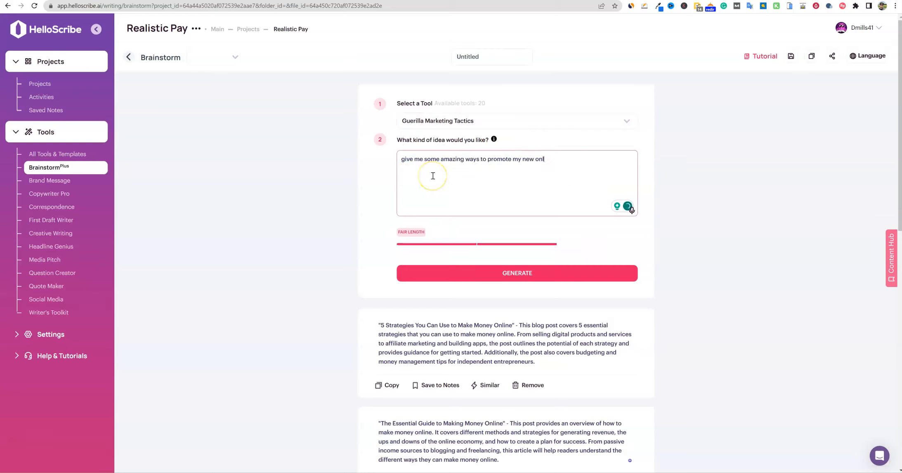
pyautogui.write('about making money online')
pyautogui.click(518, 277)
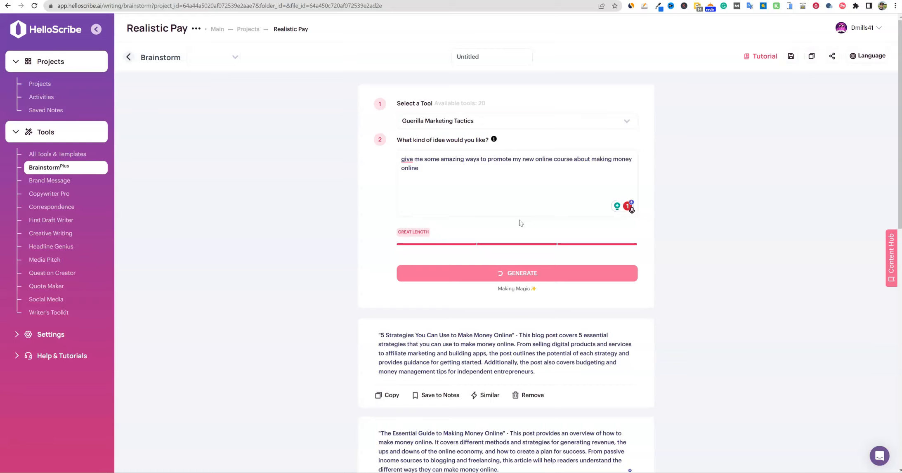
# Read the generated course promotion tactics and look over the list of available brainstorm tools.
pyautogui.scroll(-3, 519, 223)
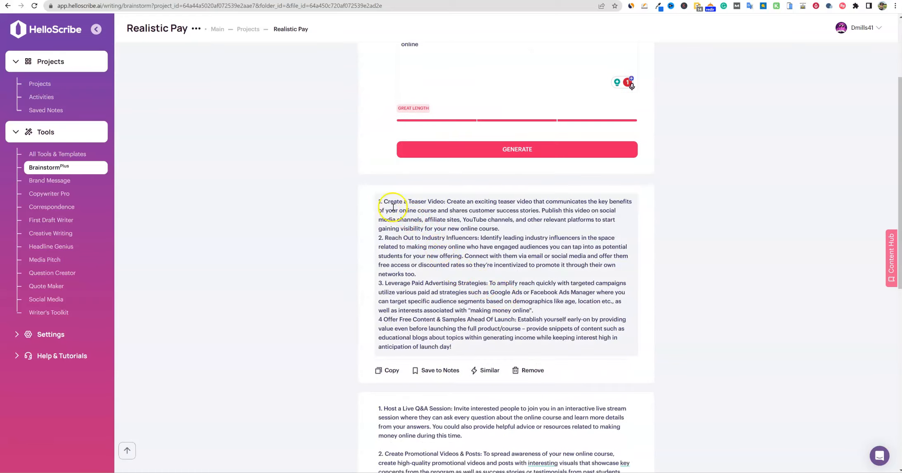
pyautogui.moveTo(384, 202); pyautogui.dragTo(541, 243)
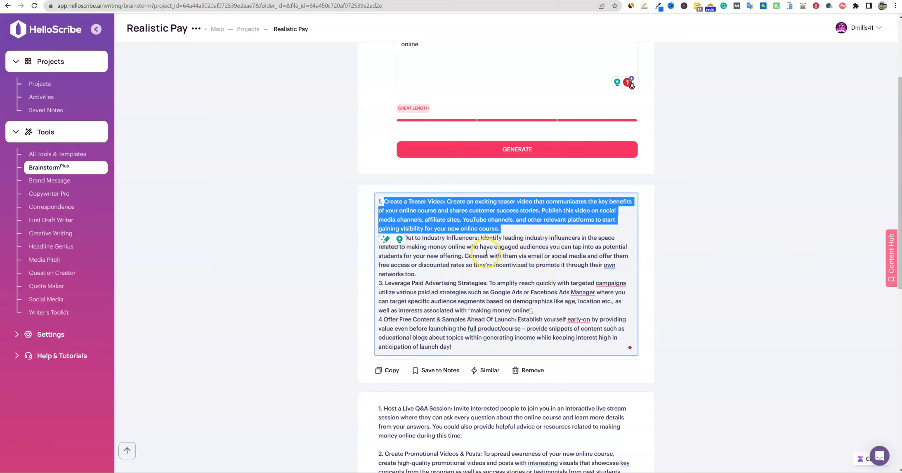
pyautogui.moveTo(483, 255); pyautogui.dragTo(486, 256)
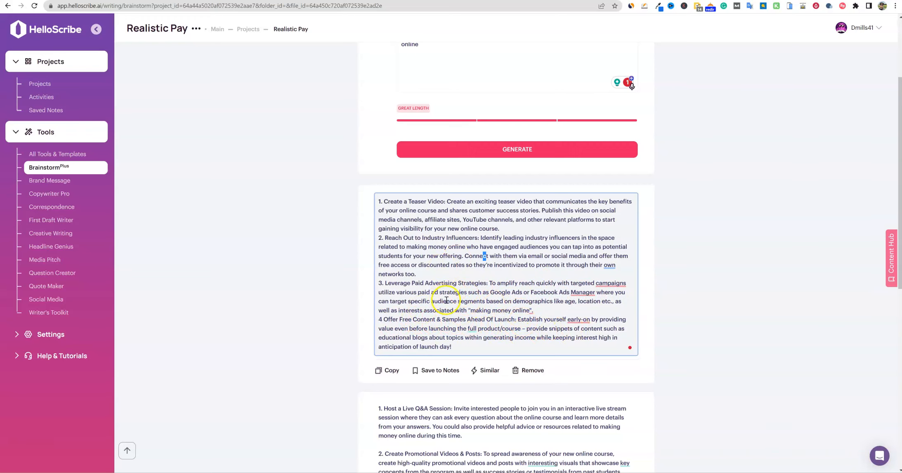
pyautogui.scroll(3, 454, 299)
pyautogui.click(434, 122)
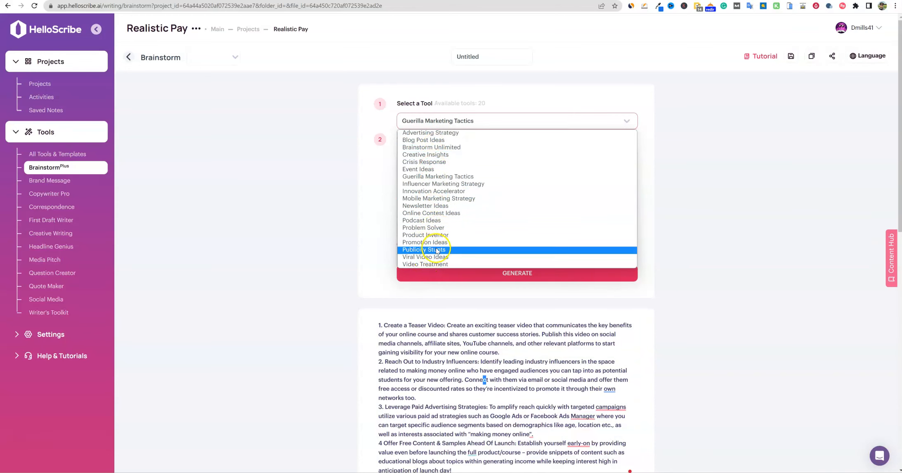
pyautogui.click(370, 222)
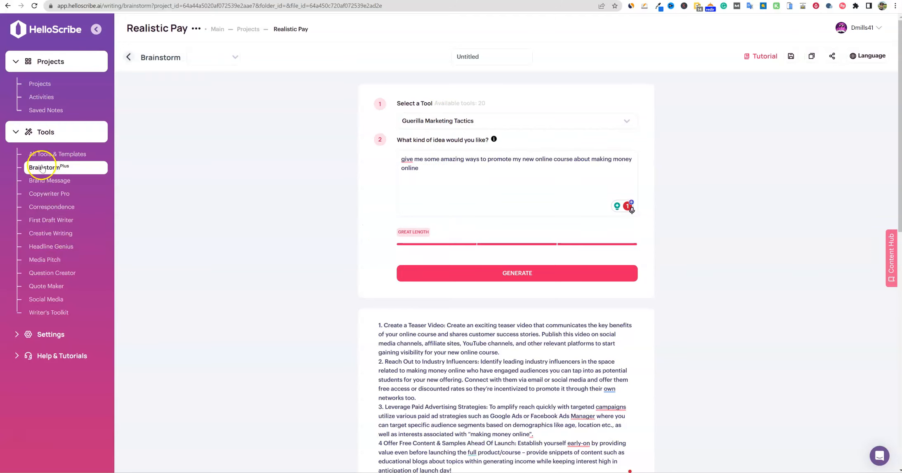
# Brief the Brand Message Personal or Company Bio with "i run a company called Learnwire. It is a youtube channel that does honest, unbiased software reviews and tutorials.".
pyautogui.click(58, 182)
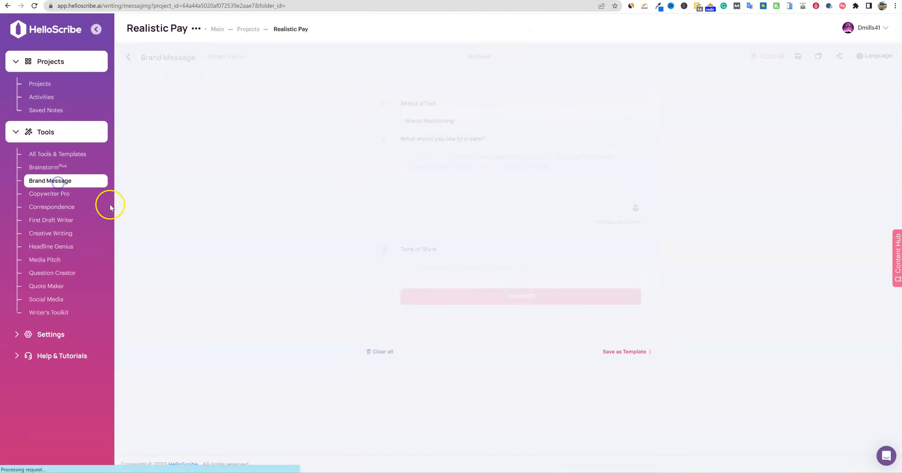
pyautogui.click(440, 121)
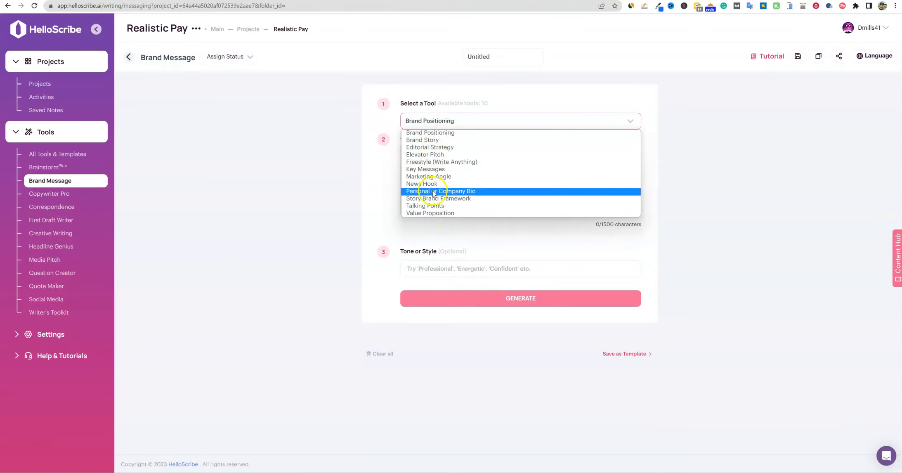
pyautogui.click(456, 193)
pyautogui.click(456, 175)
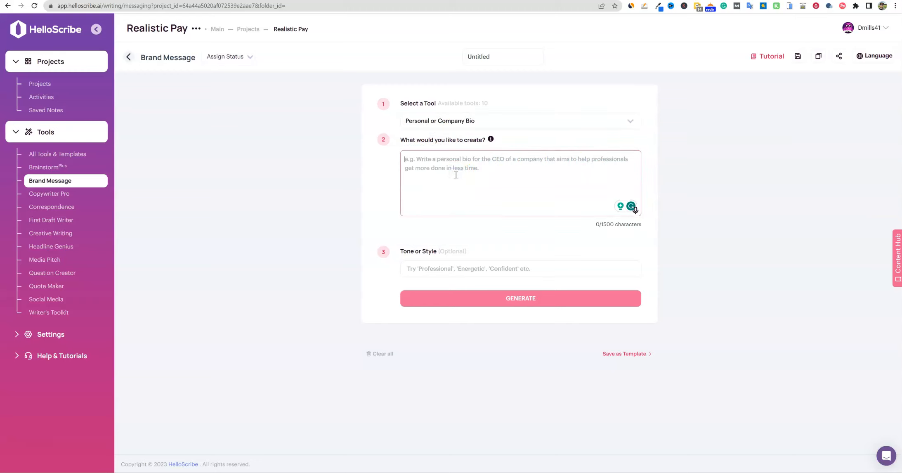
pyautogui.write('i run a company called Lea')
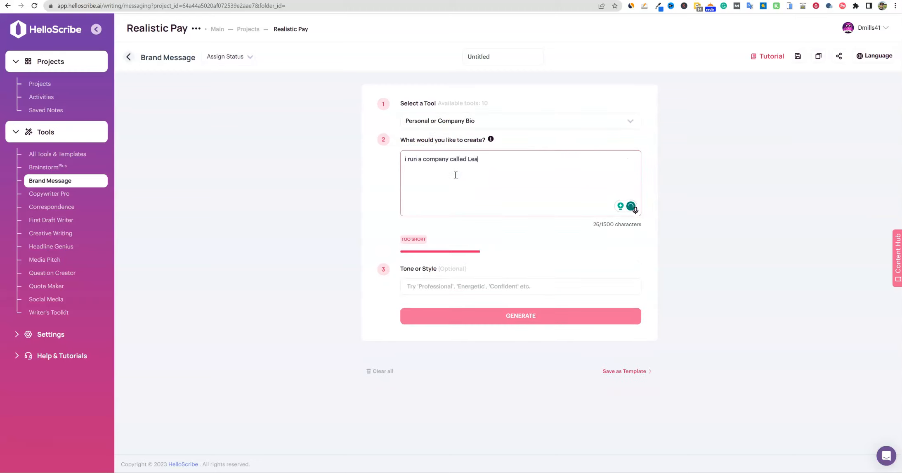
pyautogui.write('rnwire. It is a youtube chan')
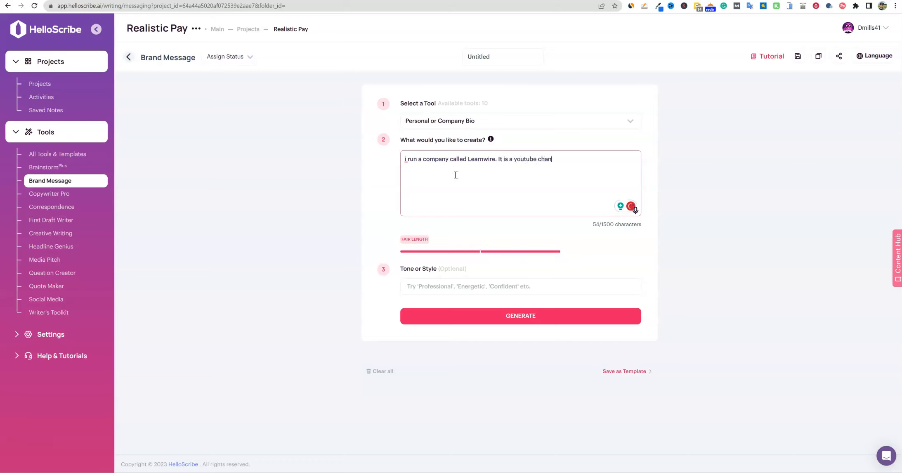
pyautogui.write('does honest, unbiased software reviews and tutorials.')
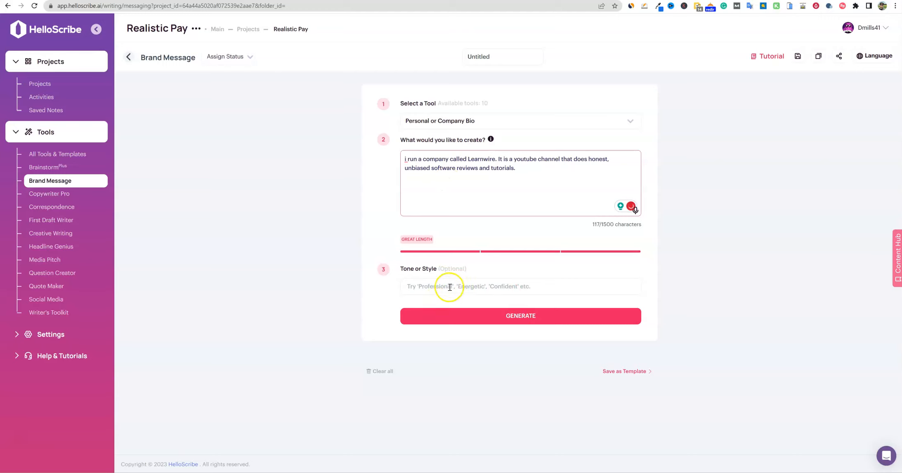
# Set the tone or style to Energetic and generate the Learnwire company bio.
pyautogui.click(425, 285)
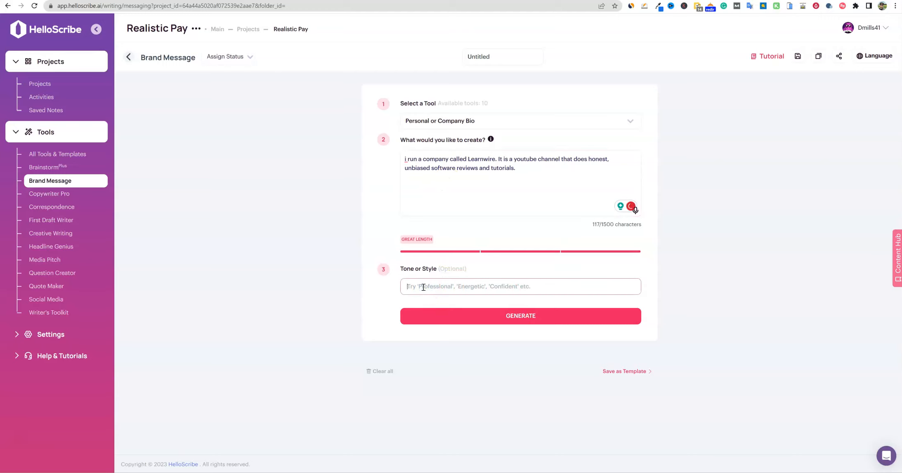
pyautogui.write('energ')
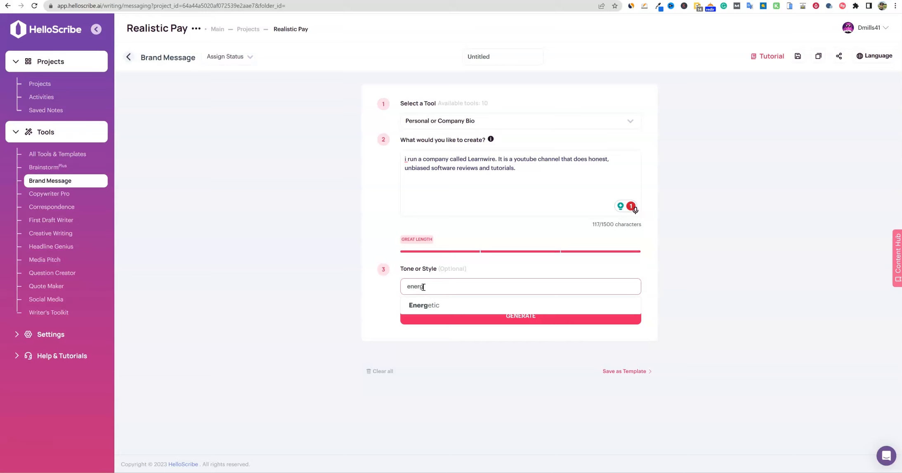
pyautogui.click(431, 305)
pyautogui.click(528, 316)
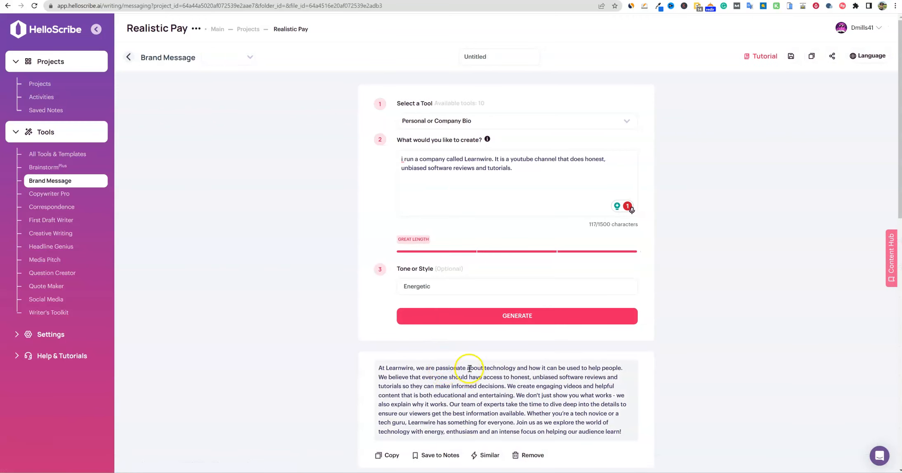
# Read the generated Learnwire bios and look over the other tools available for Brand Message.
pyautogui.scroll(-1, 483, 381)
pyautogui.scroll(-3, 483, 381)
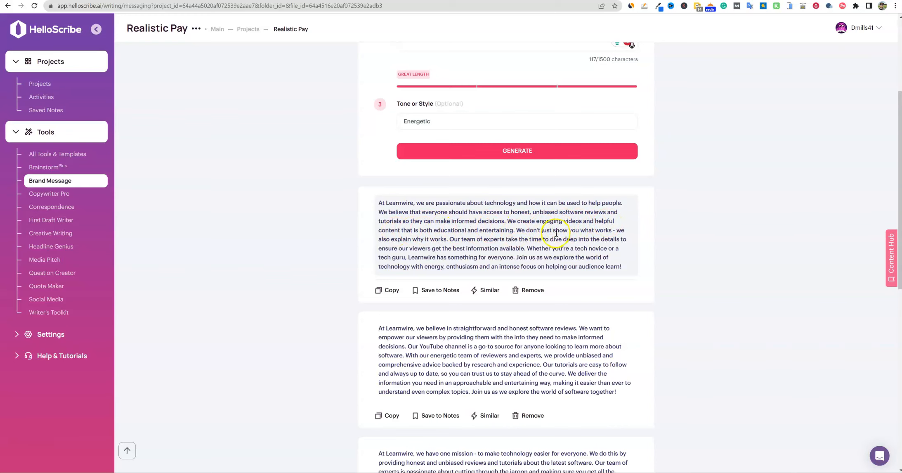
pyautogui.scroll(4, 511, 267)
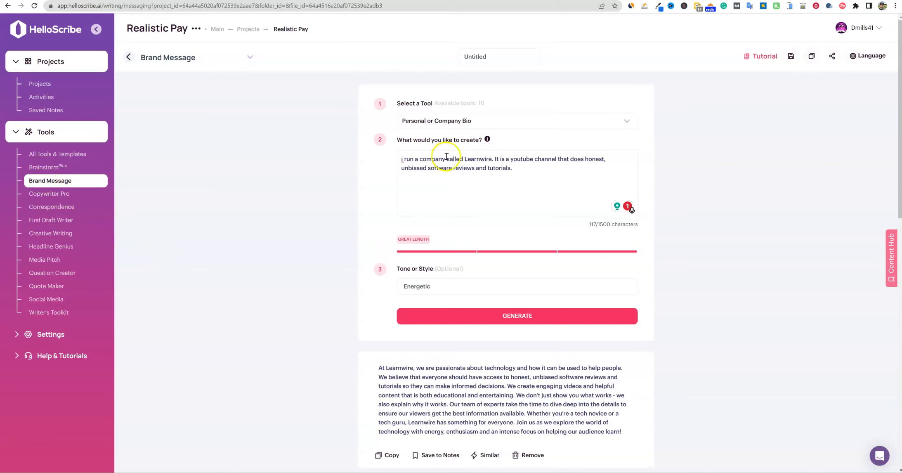
pyautogui.click(454, 121)
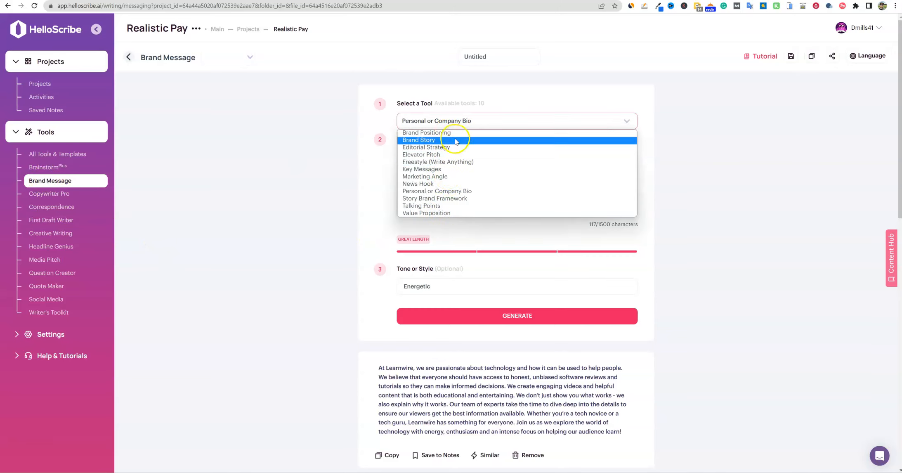
# Open Copywriter Pro and look over its available ad and copywriting tools.
pyautogui.click(69, 197)
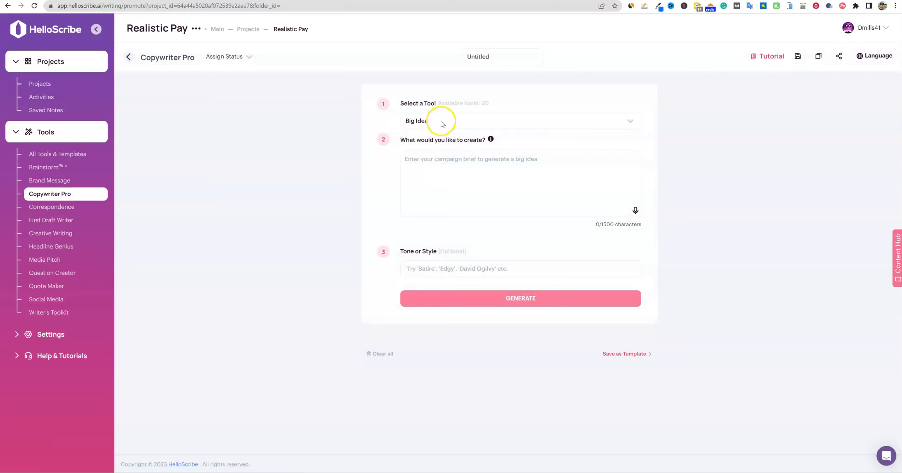
pyautogui.click(478, 124)
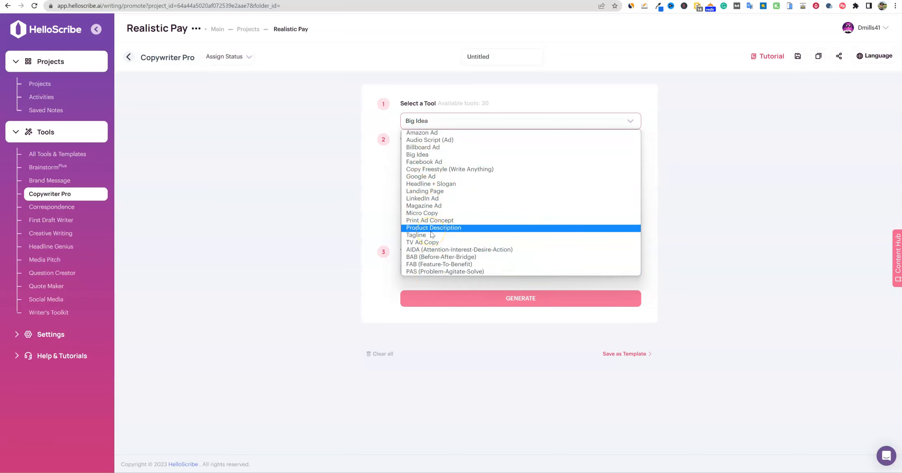
pyautogui.click(437, 193)
pyautogui.click(271, 191)
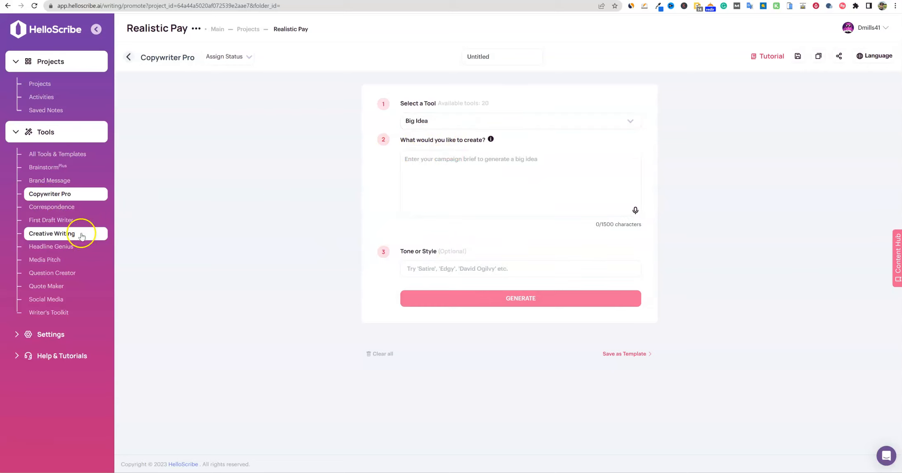
# Open Correspondence and choose the Email Sequence tool, ready for a writing prompt.
pyautogui.click(57, 208)
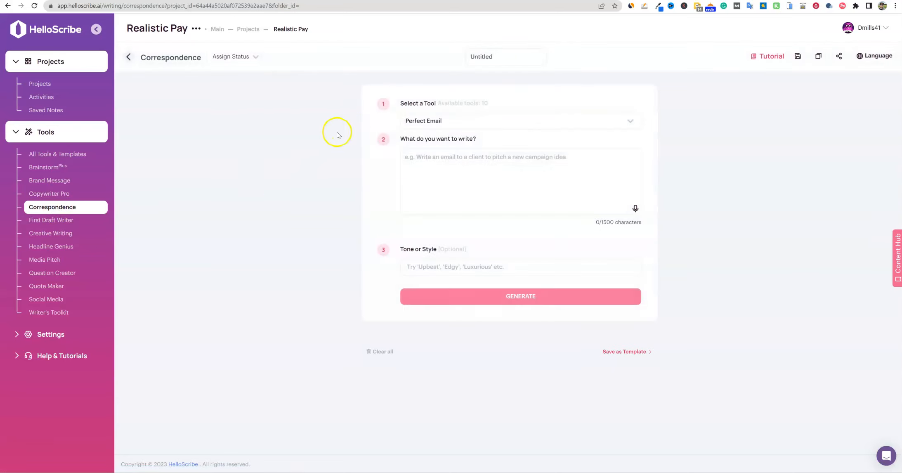
pyautogui.click(426, 121)
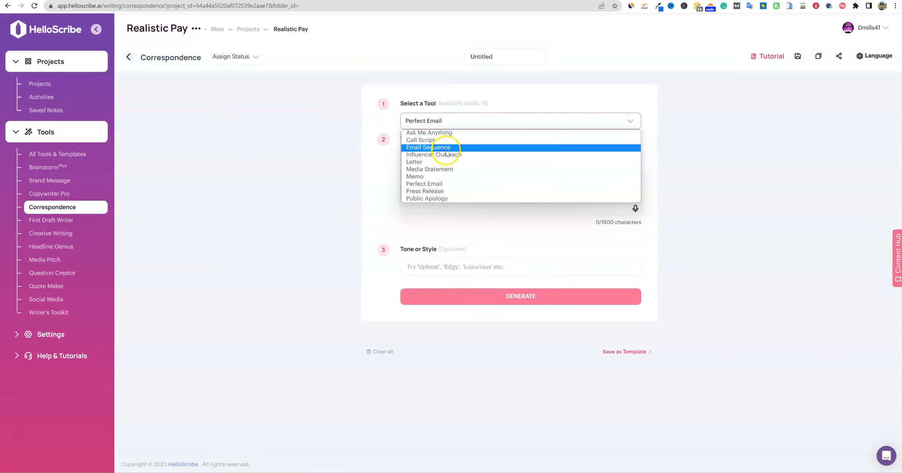
pyautogui.click(444, 149)
pyautogui.click(475, 165)
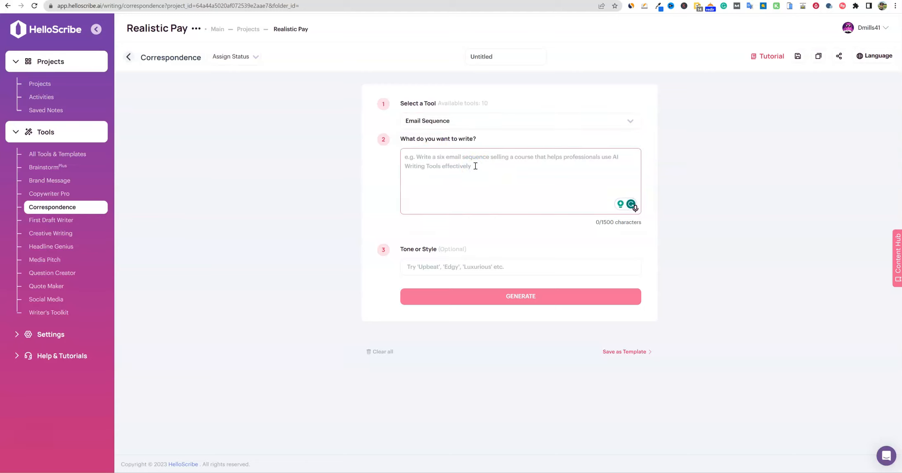
pyautogui.click(519, 172)
pyautogui.click(509, 296)
pyautogui.click(474, 167)
pyautogui.click(448, 163)
# Begin the Email Sequence prompt with "write a six email sequence for my new".
pyautogui.write('write a six email sequence for')
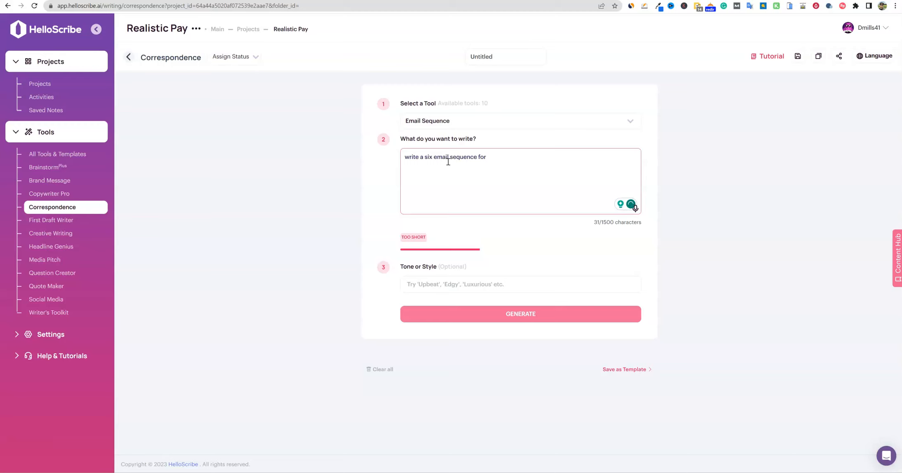
pyautogui.write('my new cous')
pyautogui.press('BackSpace')
pyautogui.press('BackSpace')
pyautogui.press('BackSpace')
pyautogui.press('BackSpace')
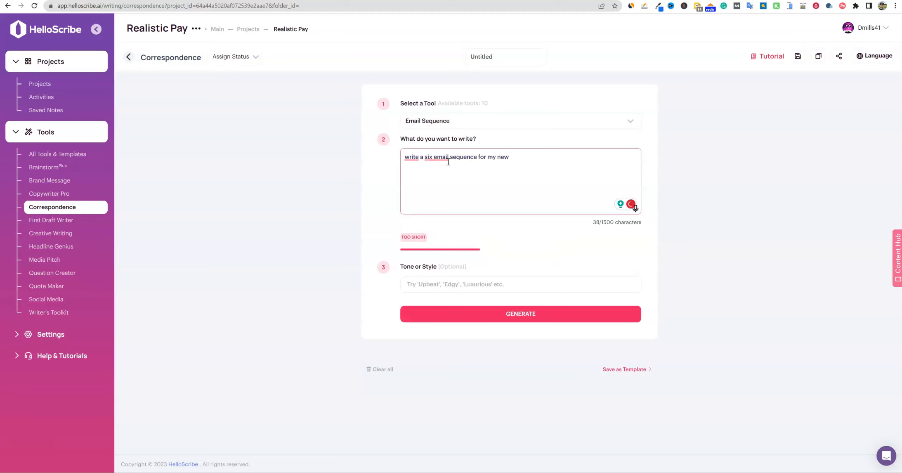